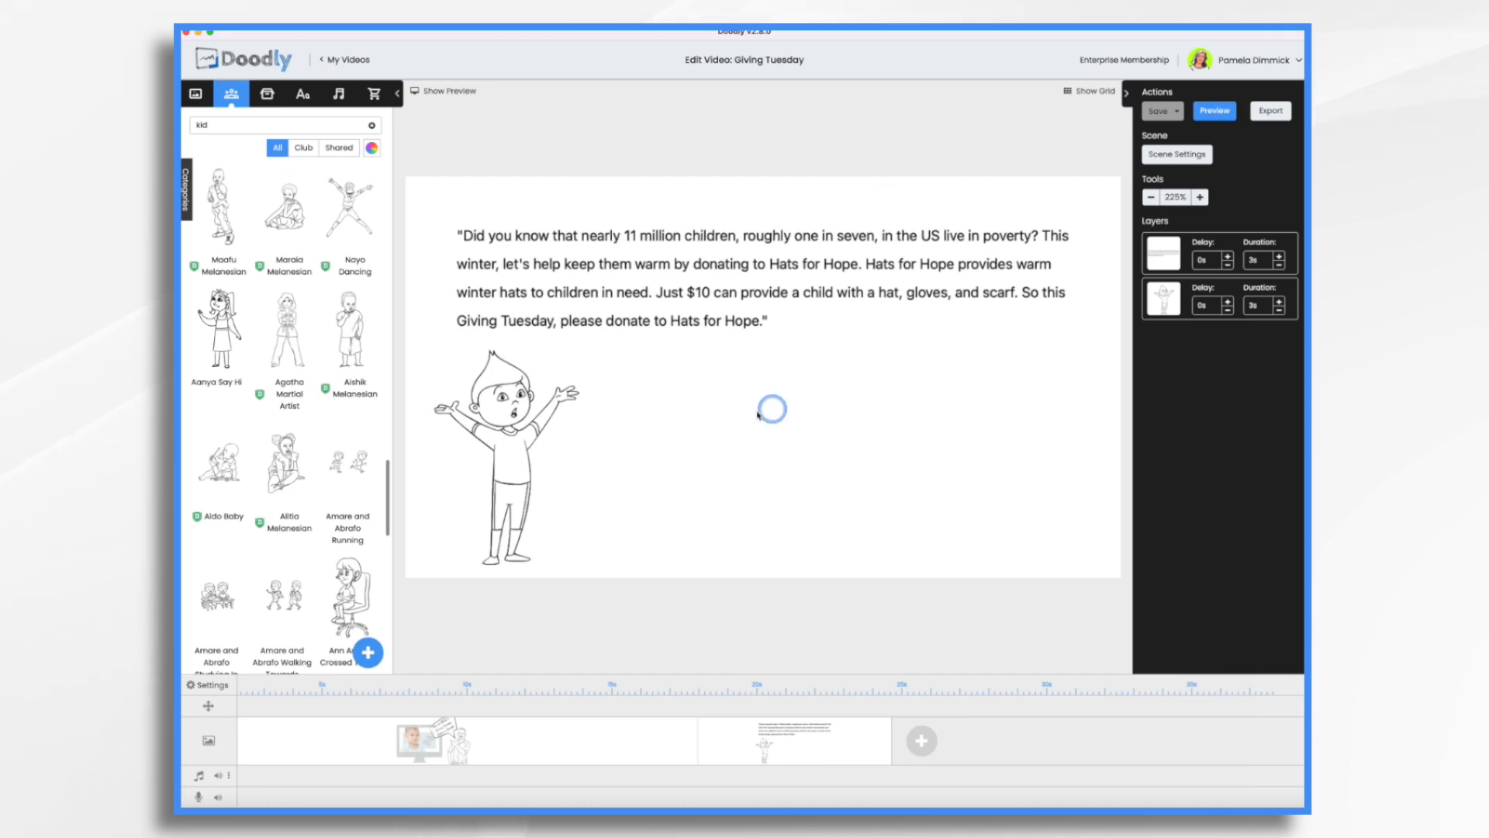
# Create a new video titled "Hats for Hope" with the Glassboard style and the Facebook & Instagram resolution of 1000 by 1000.
pyautogui.click(345, 60)
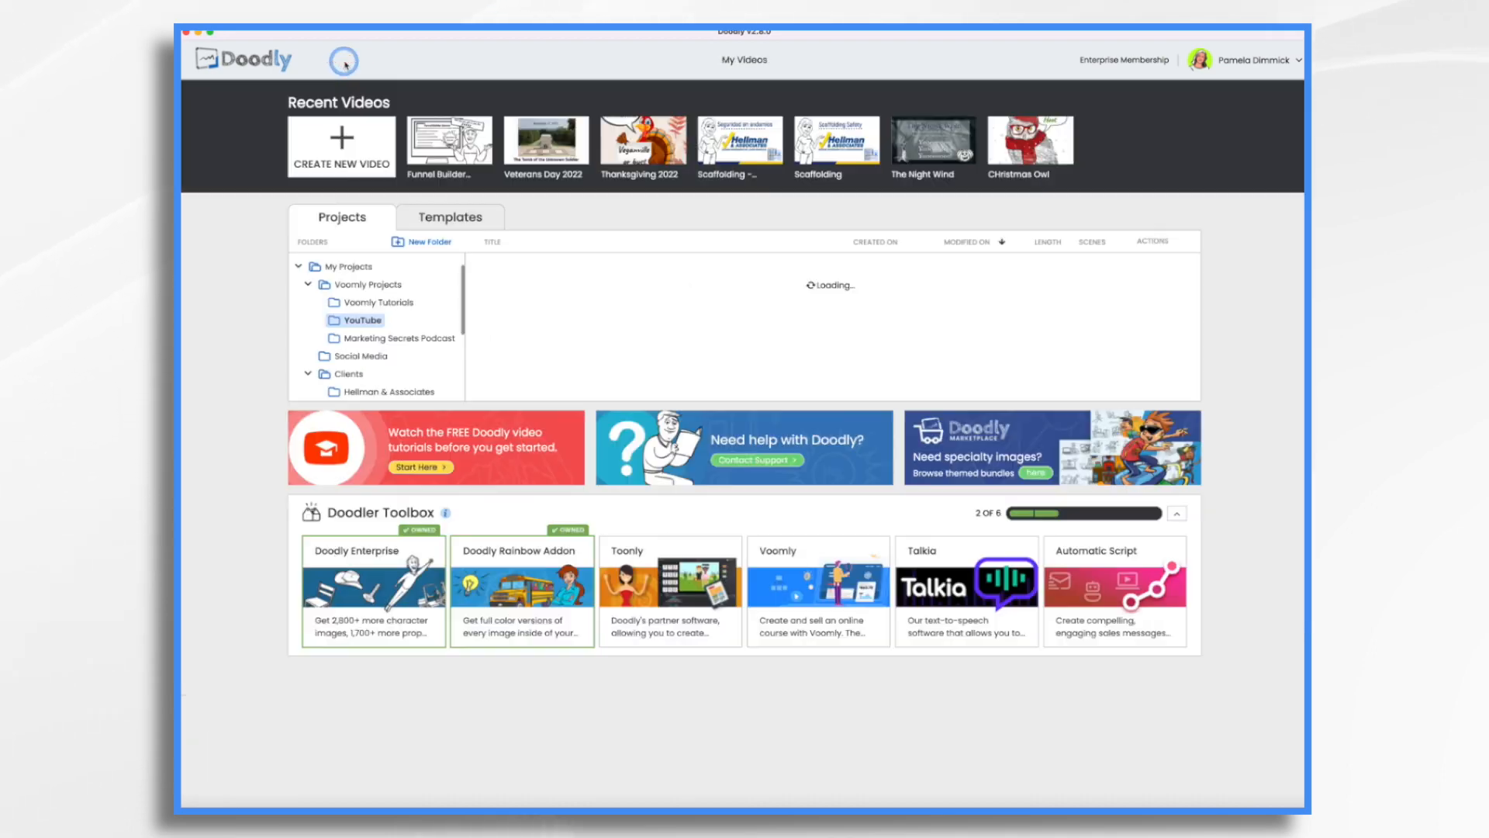
pyautogui.click(347, 147)
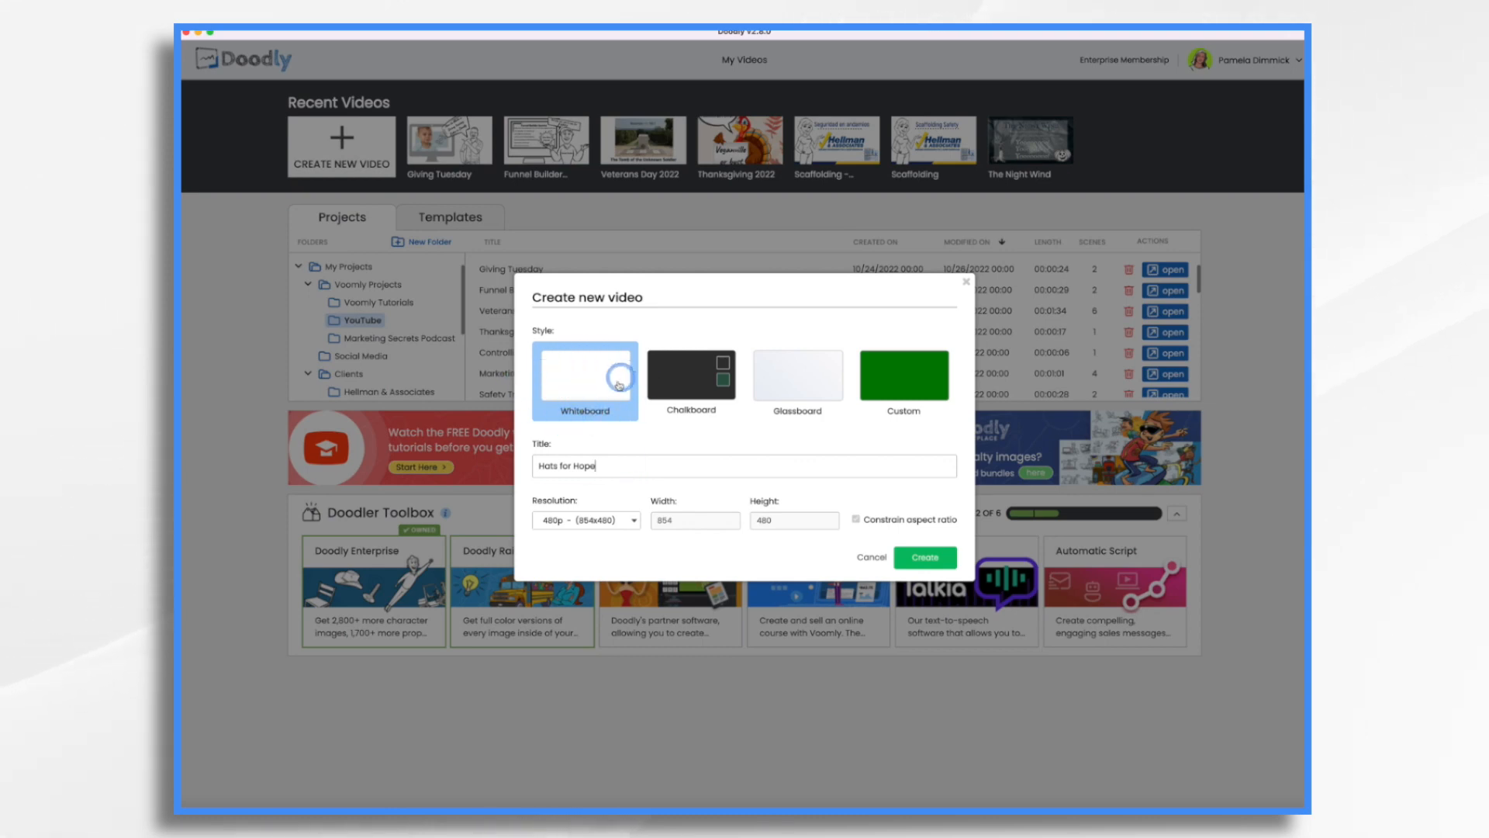
pyautogui.click(631, 521)
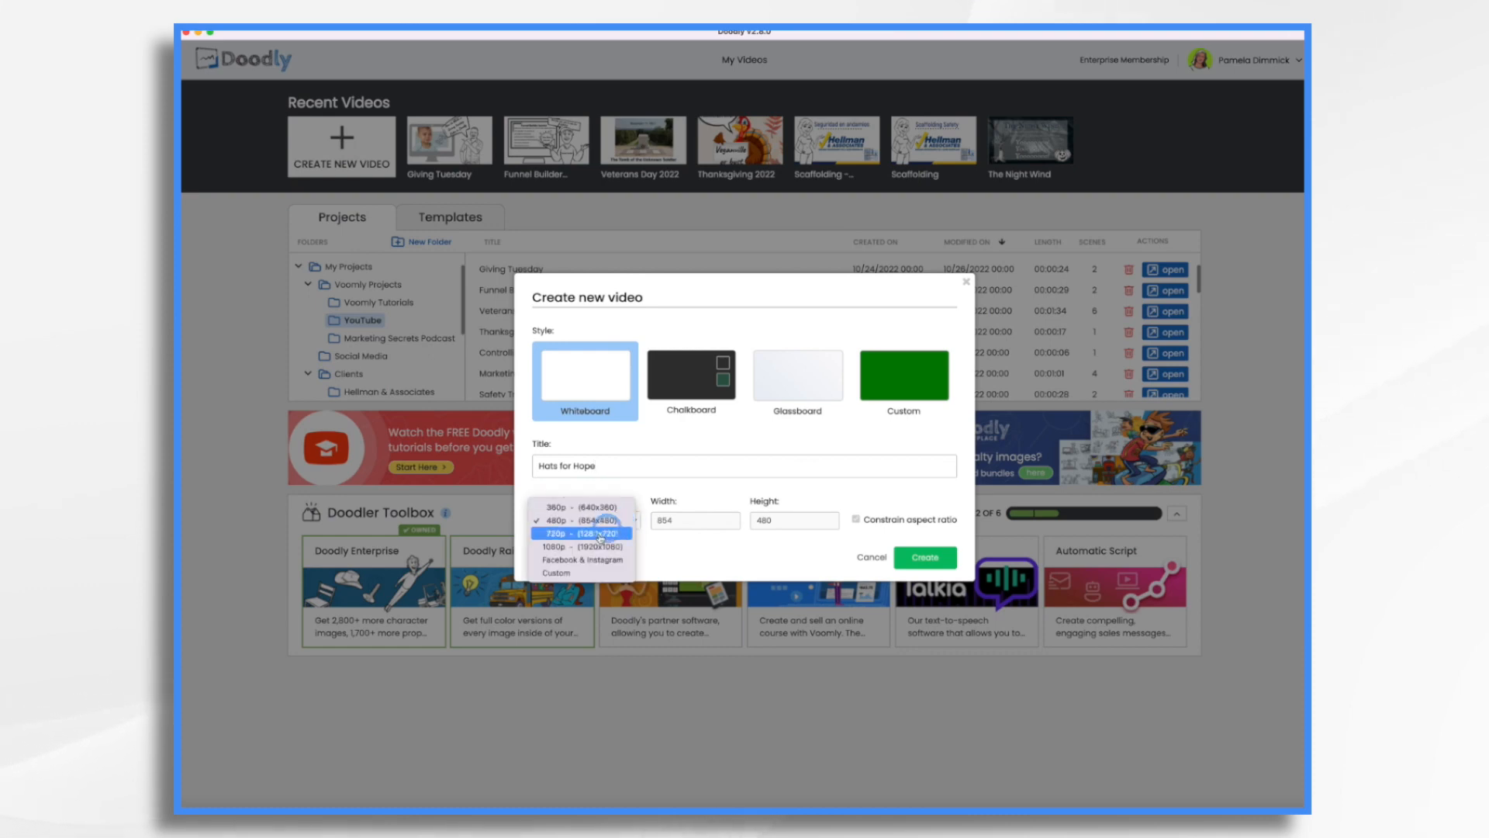
pyautogui.click(586, 560)
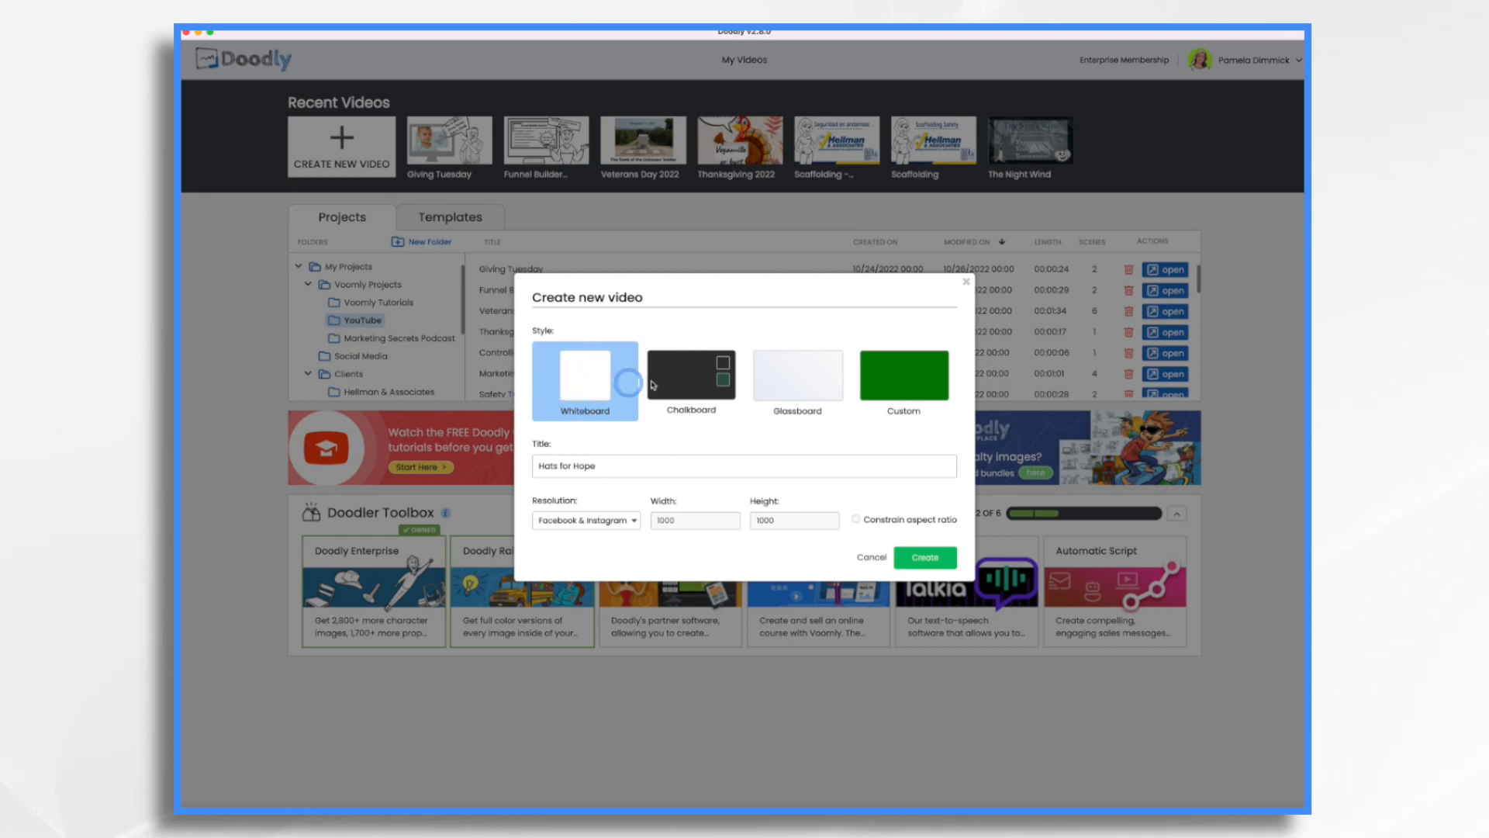
pyautogui.click(800, 374)
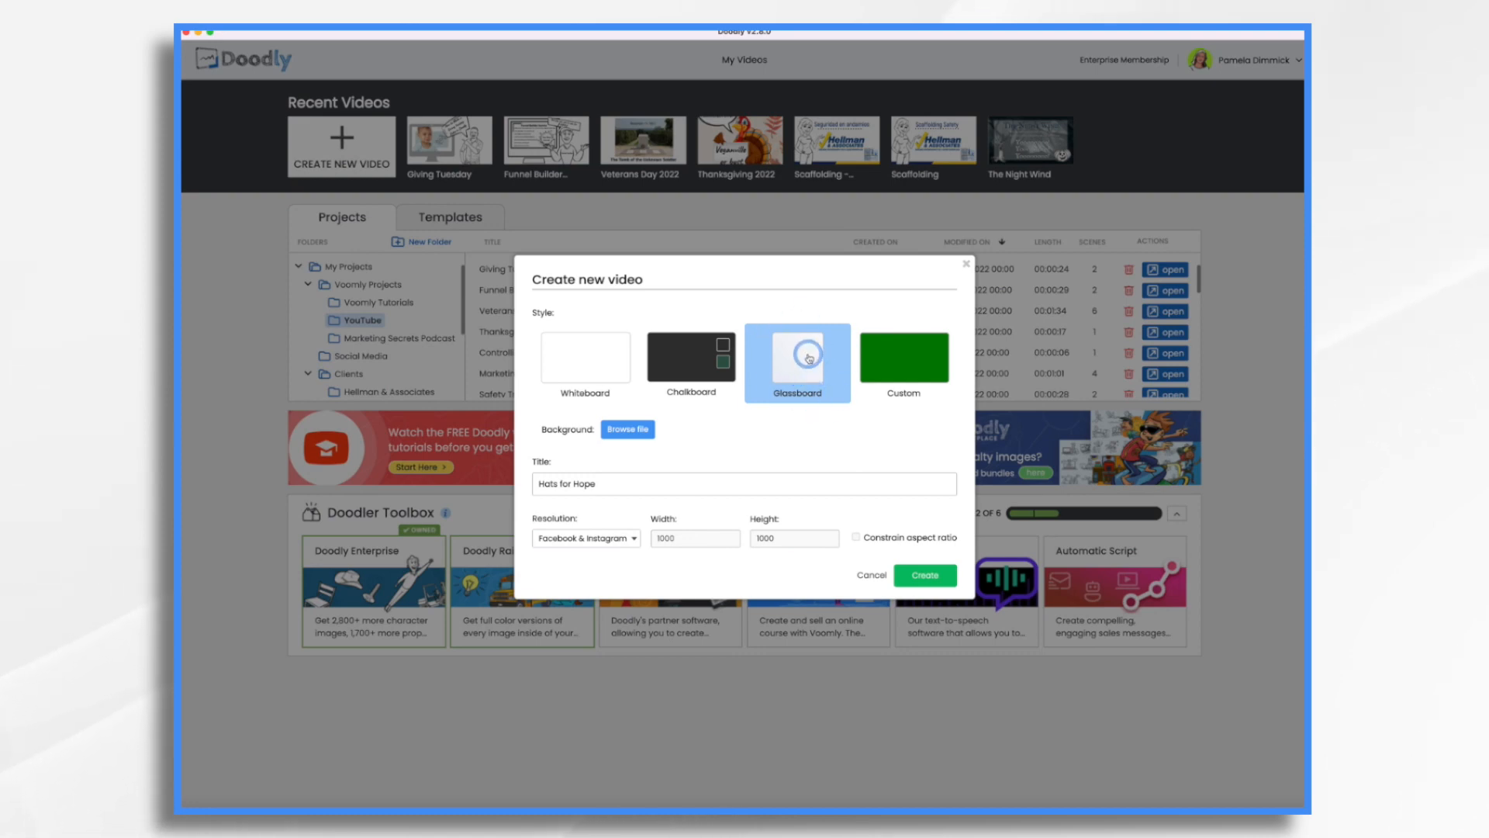
pyautogui.click(926, 574)
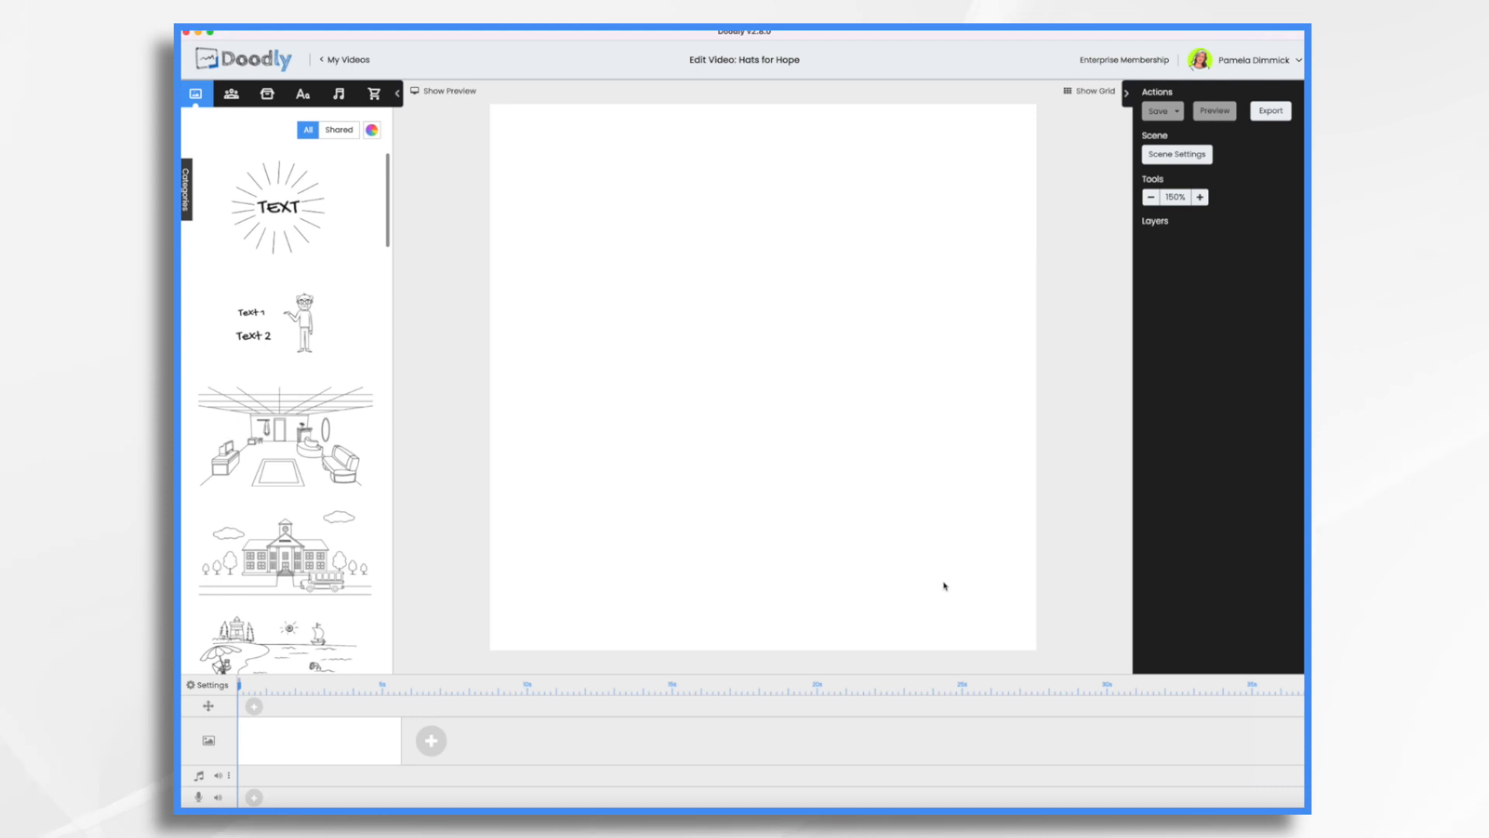
# Search the character library for "child" and look through the drawings for suitable children.
pyautogui.click(231, 95)
pyautogui.click(284, 123)
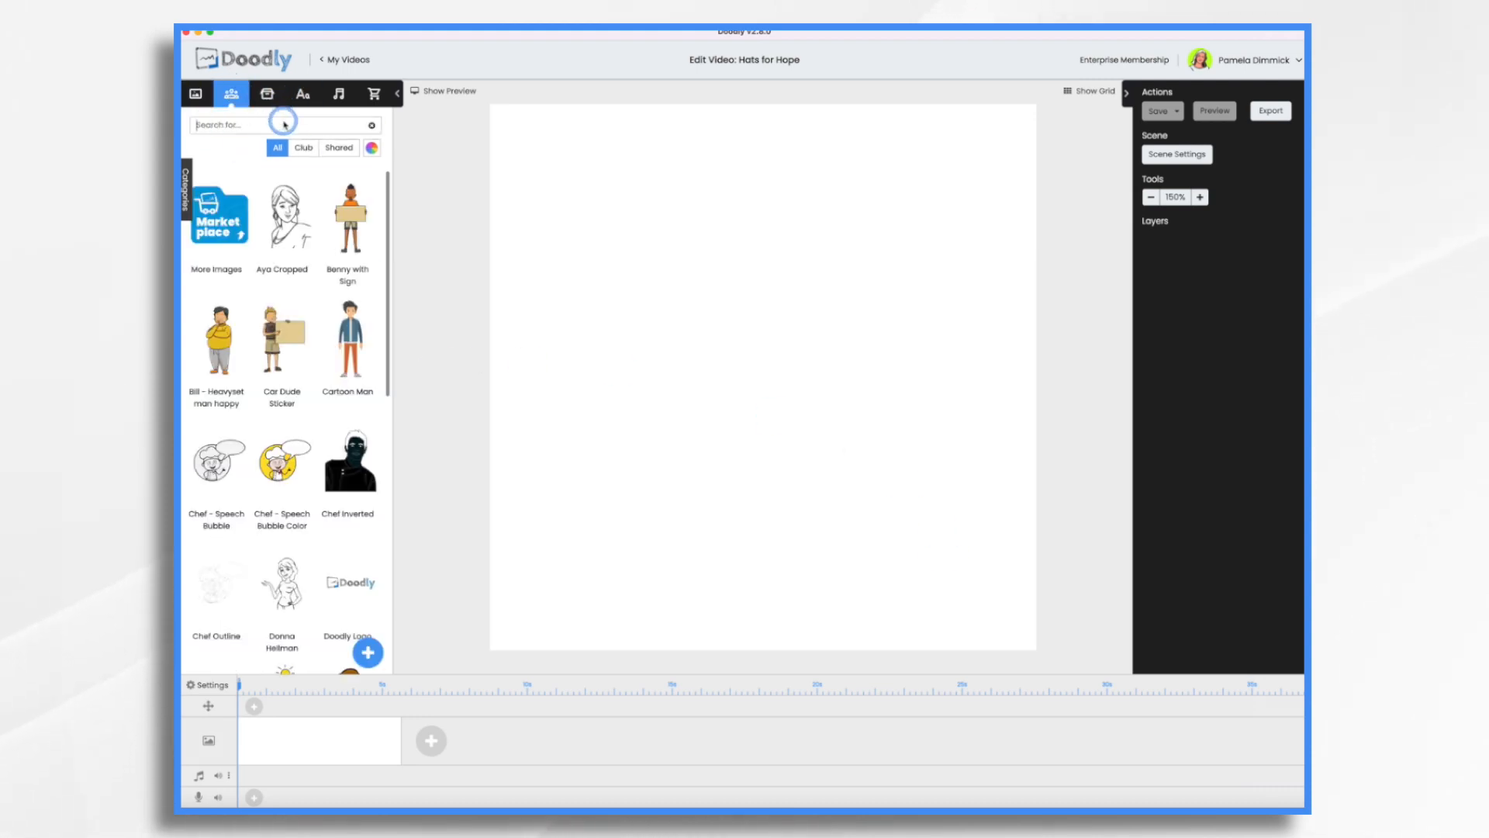
pyautogui.write('child')
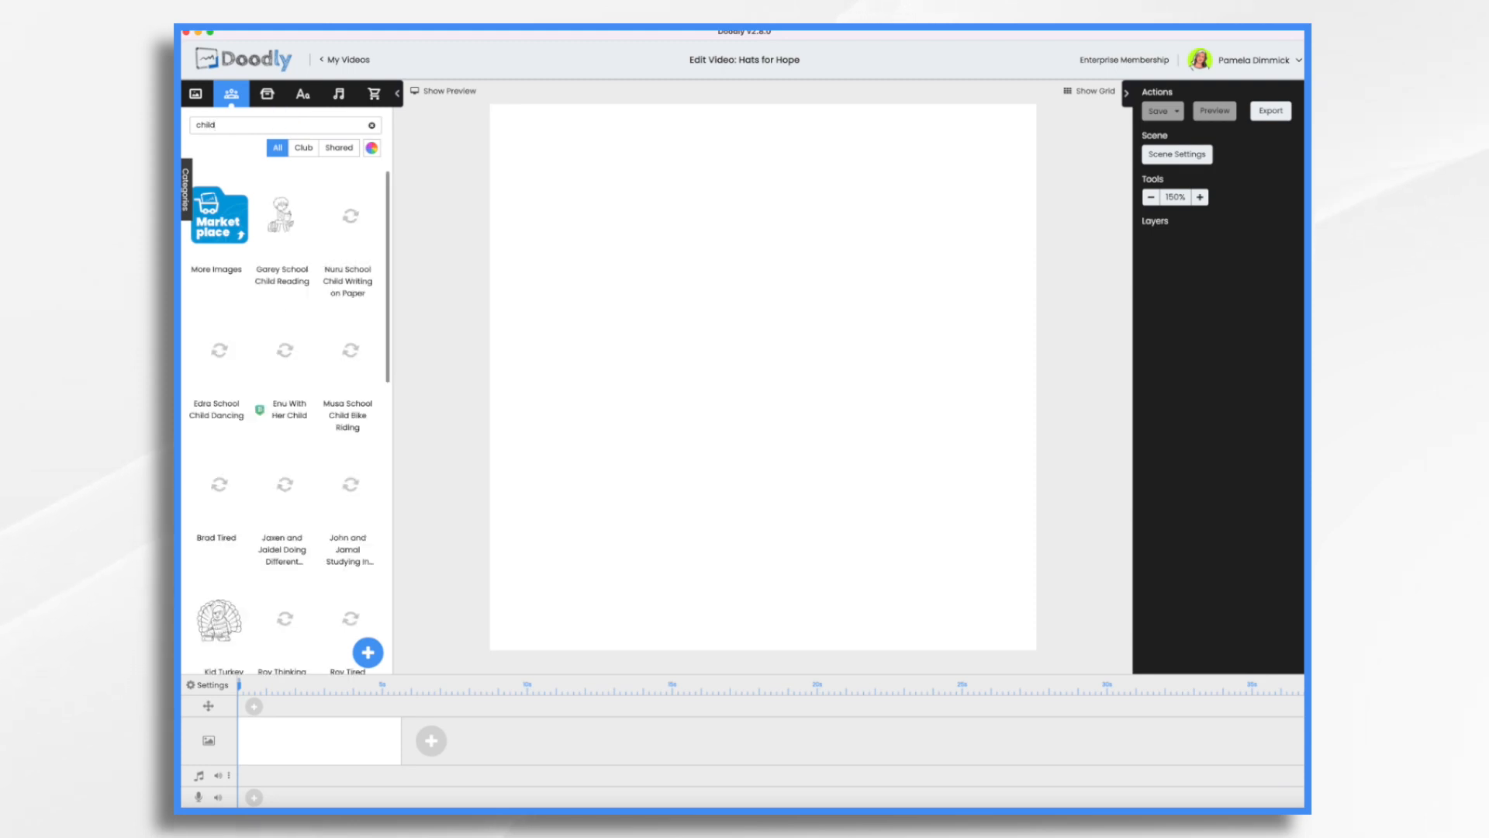
pyautogui.scroll(-5, 352, 529)
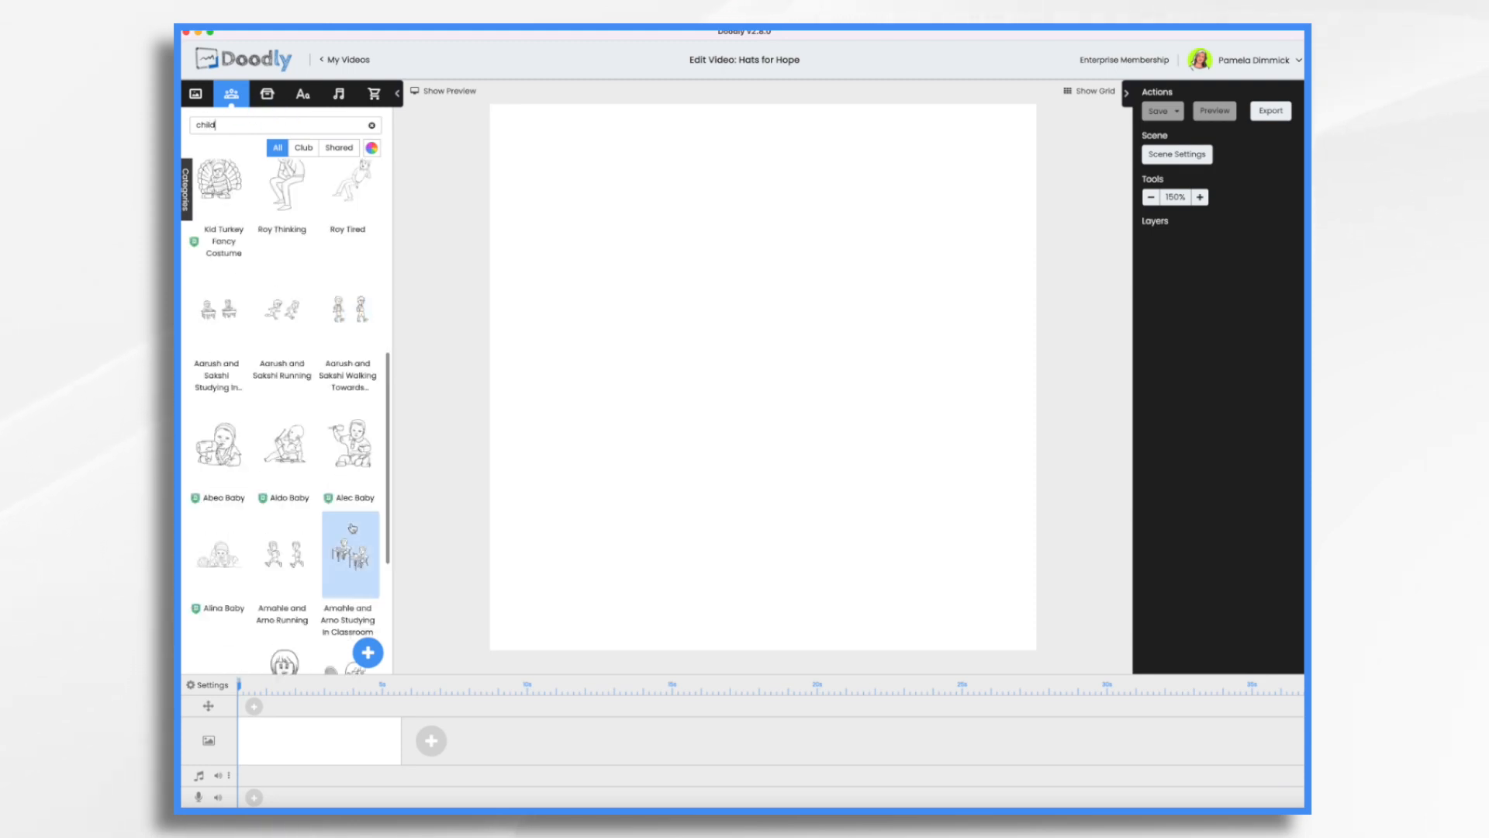
pyautogui.scroll(-2, 352, 528)
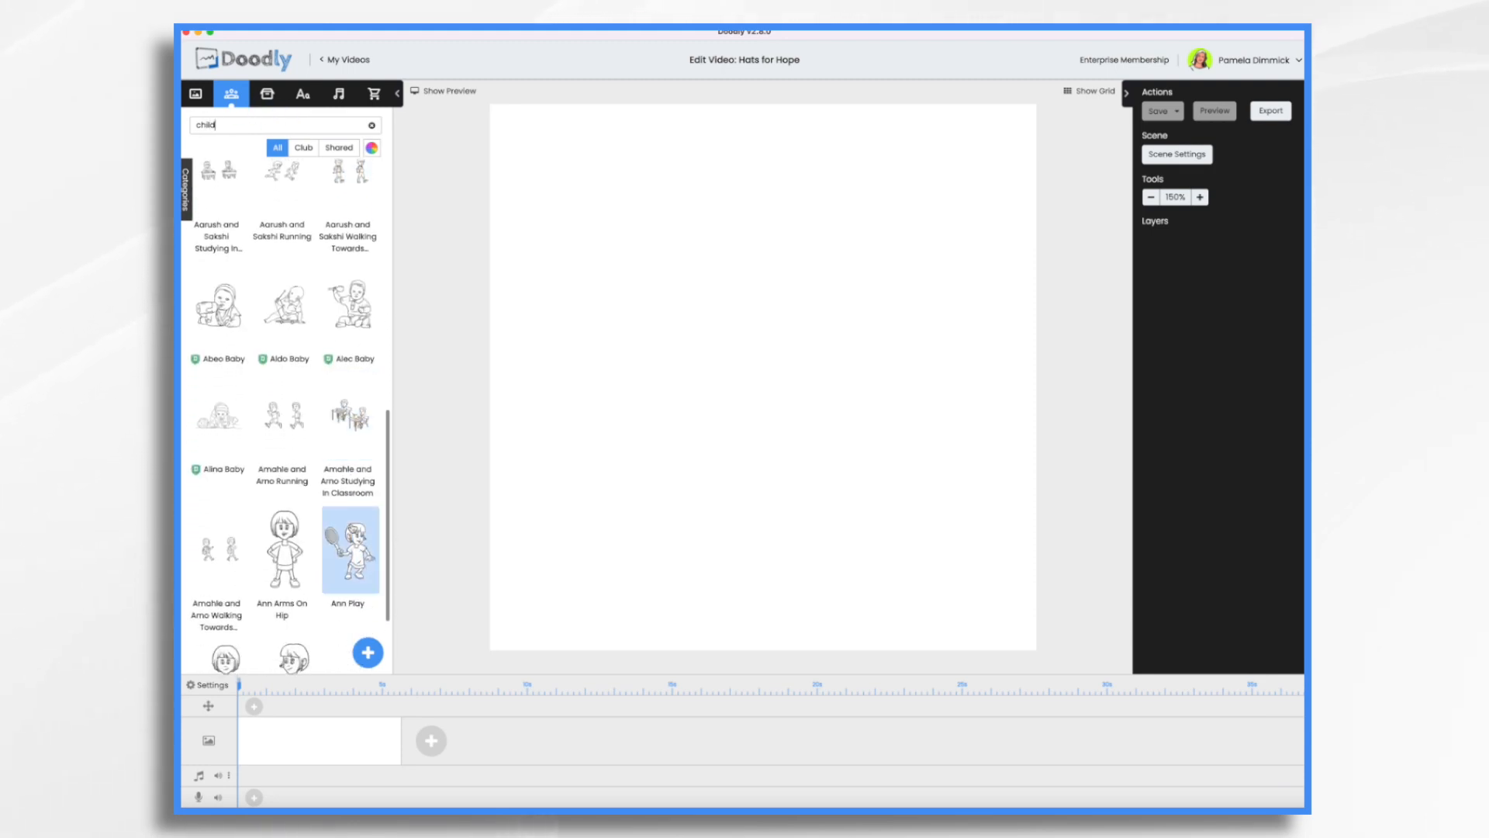
pyautogui.scroll(-2, 352, 535)
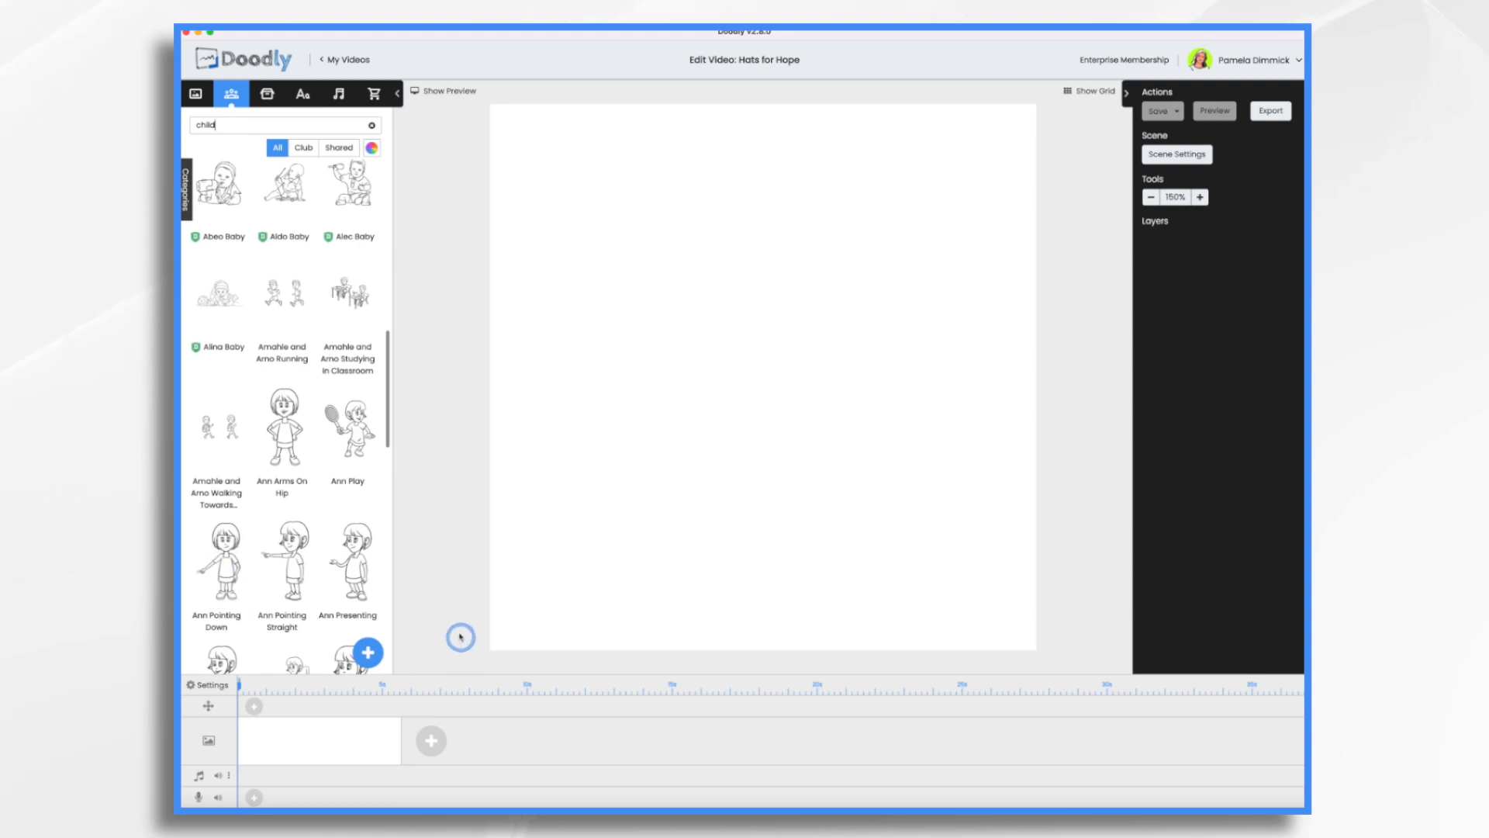
# Upload all nine PNG photos of children from the Kids folder as new props.
pyautogui.click(266, 94)
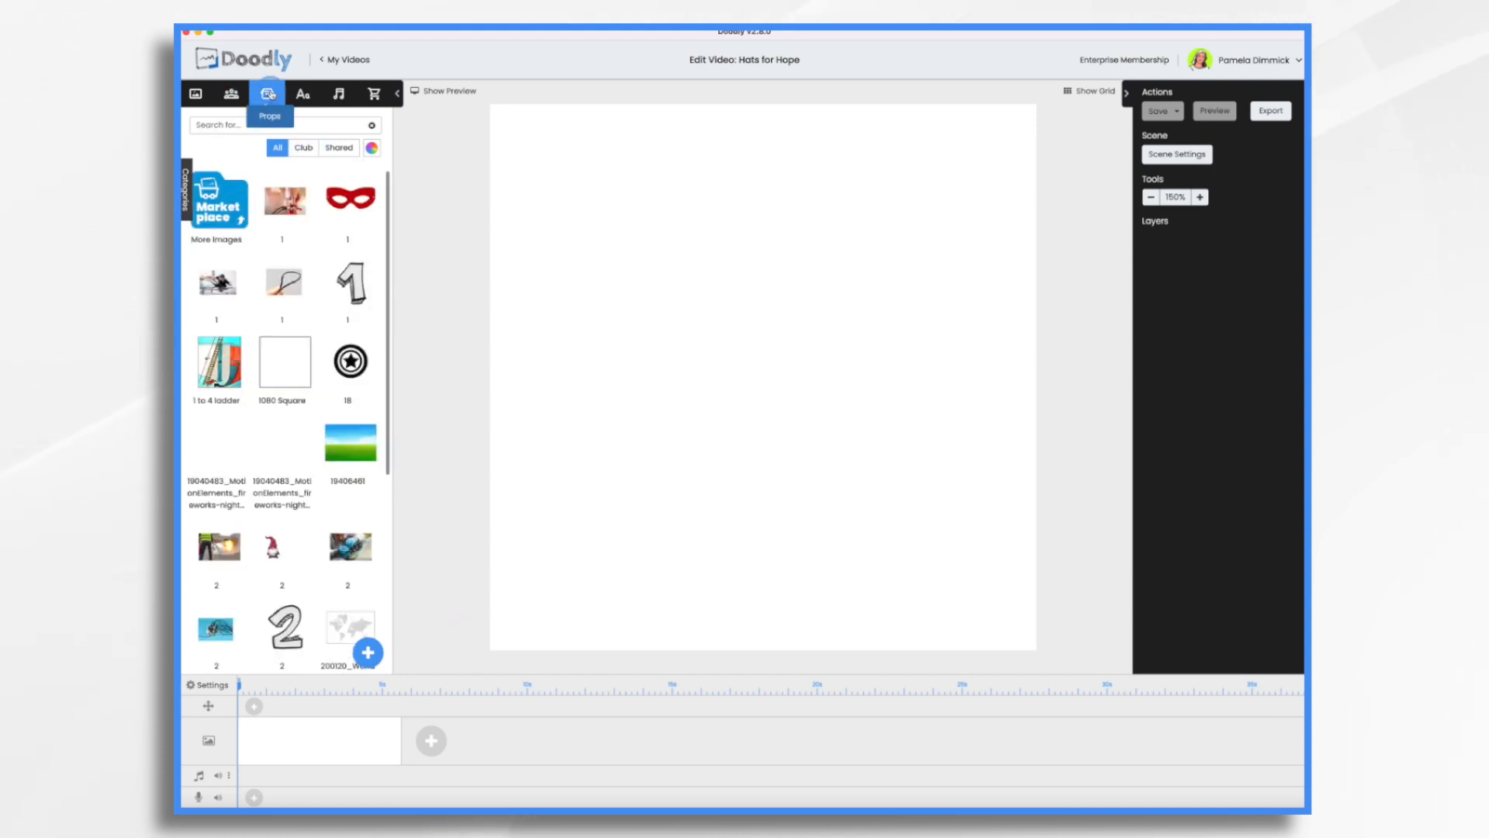
pyautogui.click(373, 662)
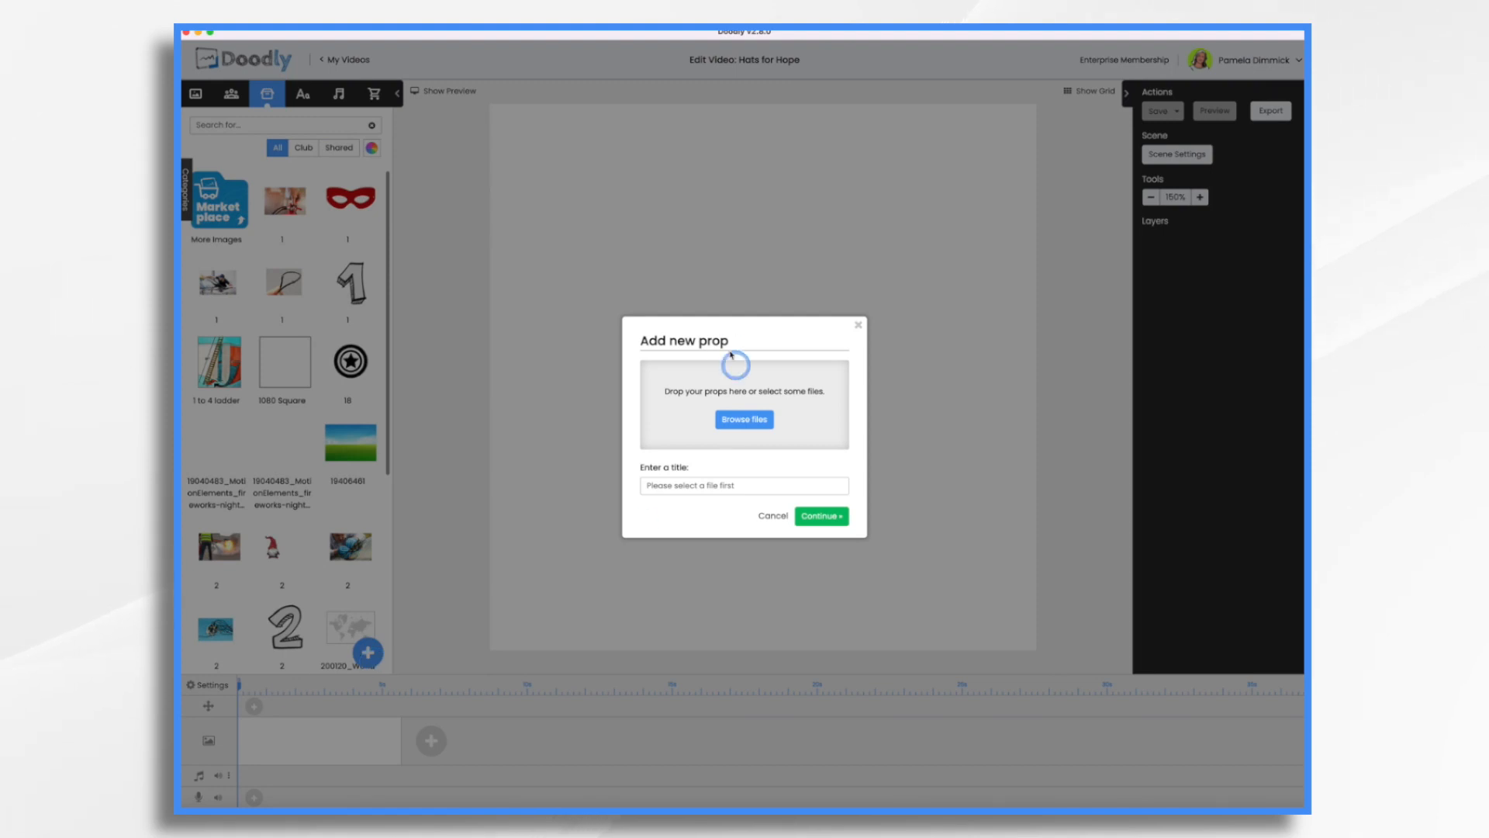
pyautogui.click(760, 422)
pyautogui.click(666, 347)
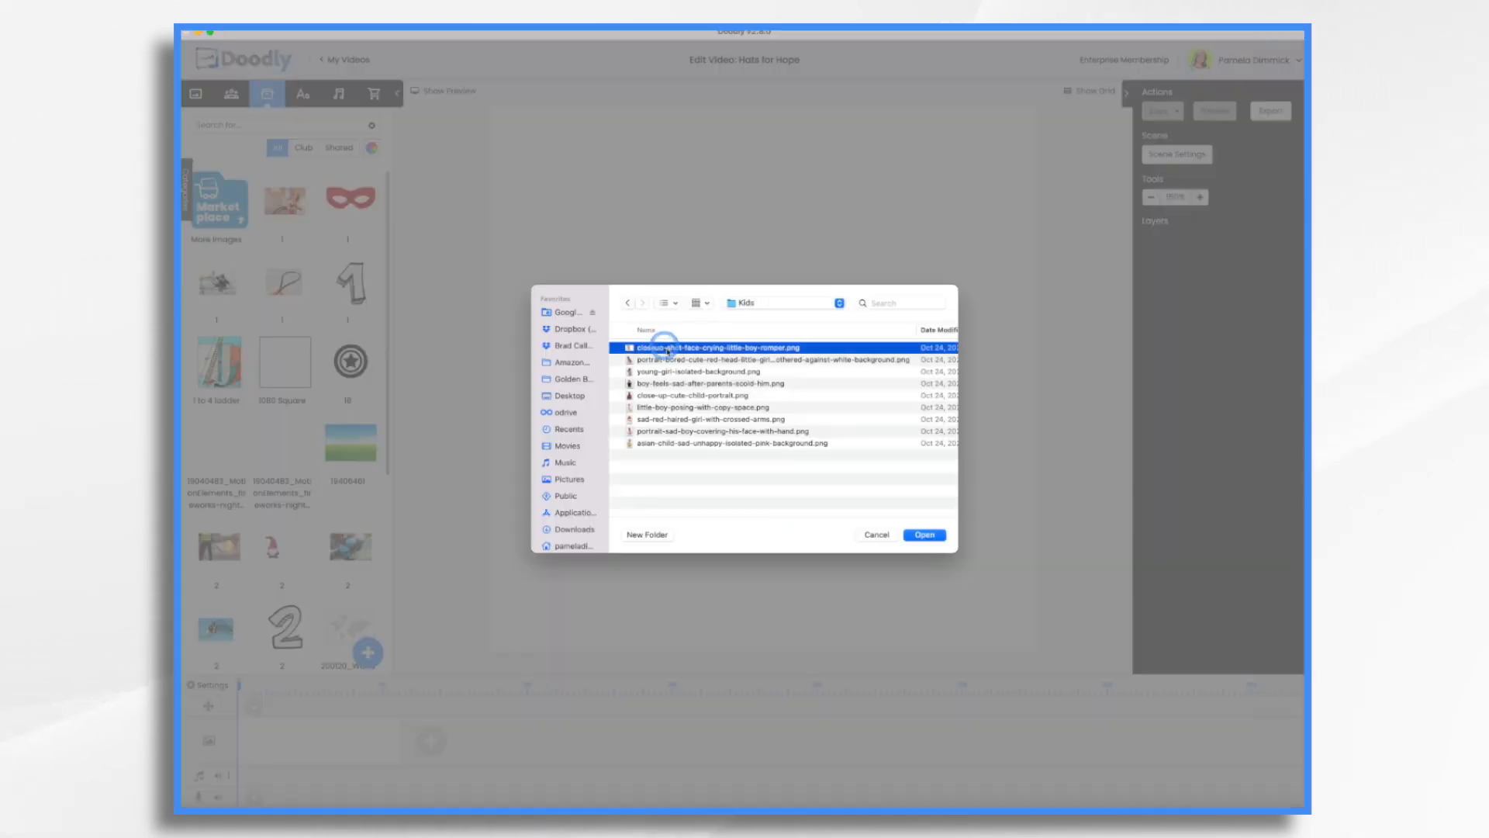
pyautogui.keyDown('shift'); pyautogui.click(696, 444); pyautogui.keyUp('shift')
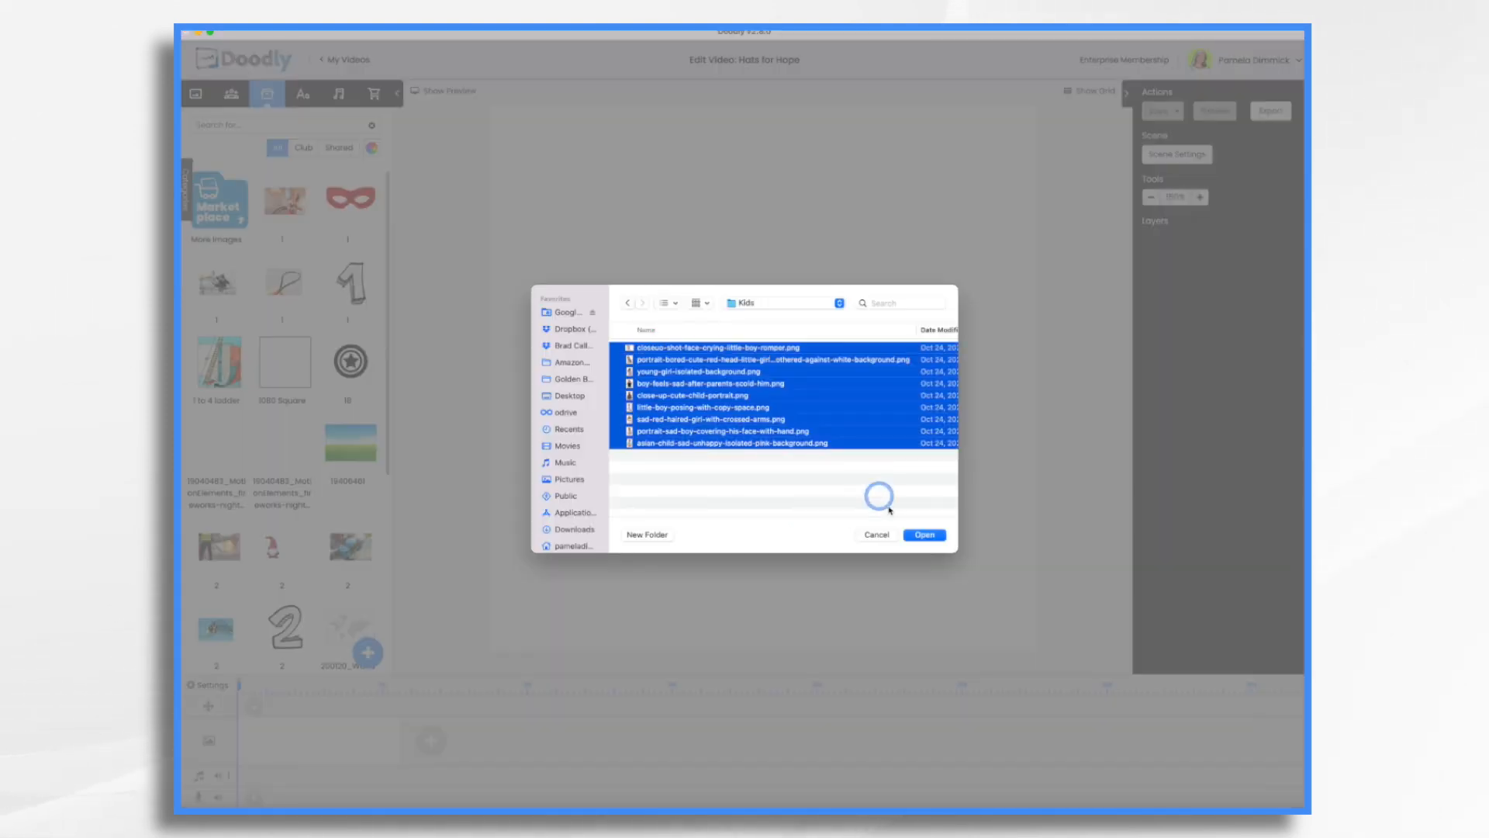
pyautogui.click(925, 535)
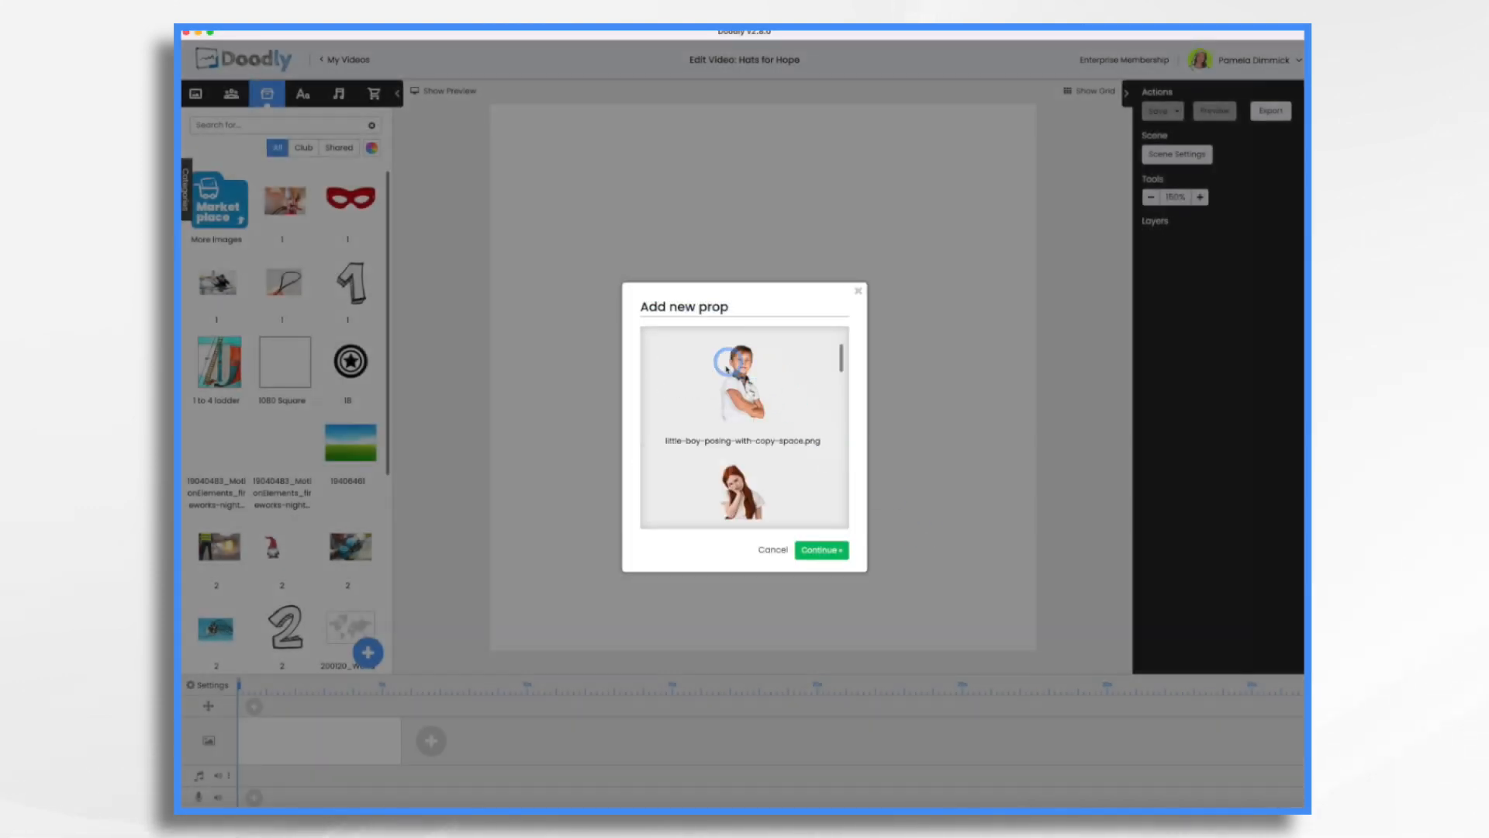
pyautogui.scroll(-5, 772, 494)
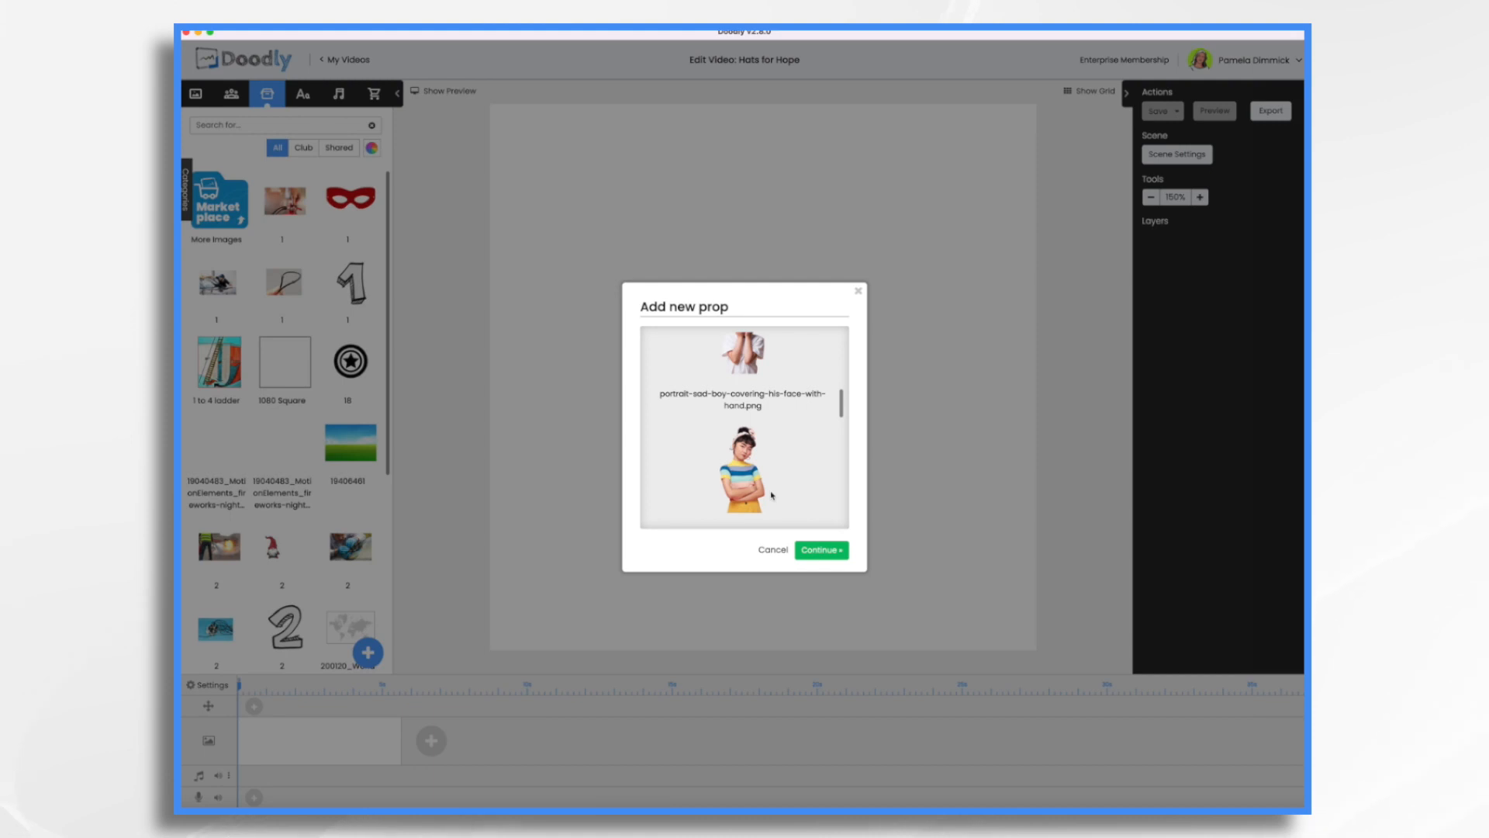
pyautogui.scroll(-5, 771, 494)
pyautogui.click(823, 555)
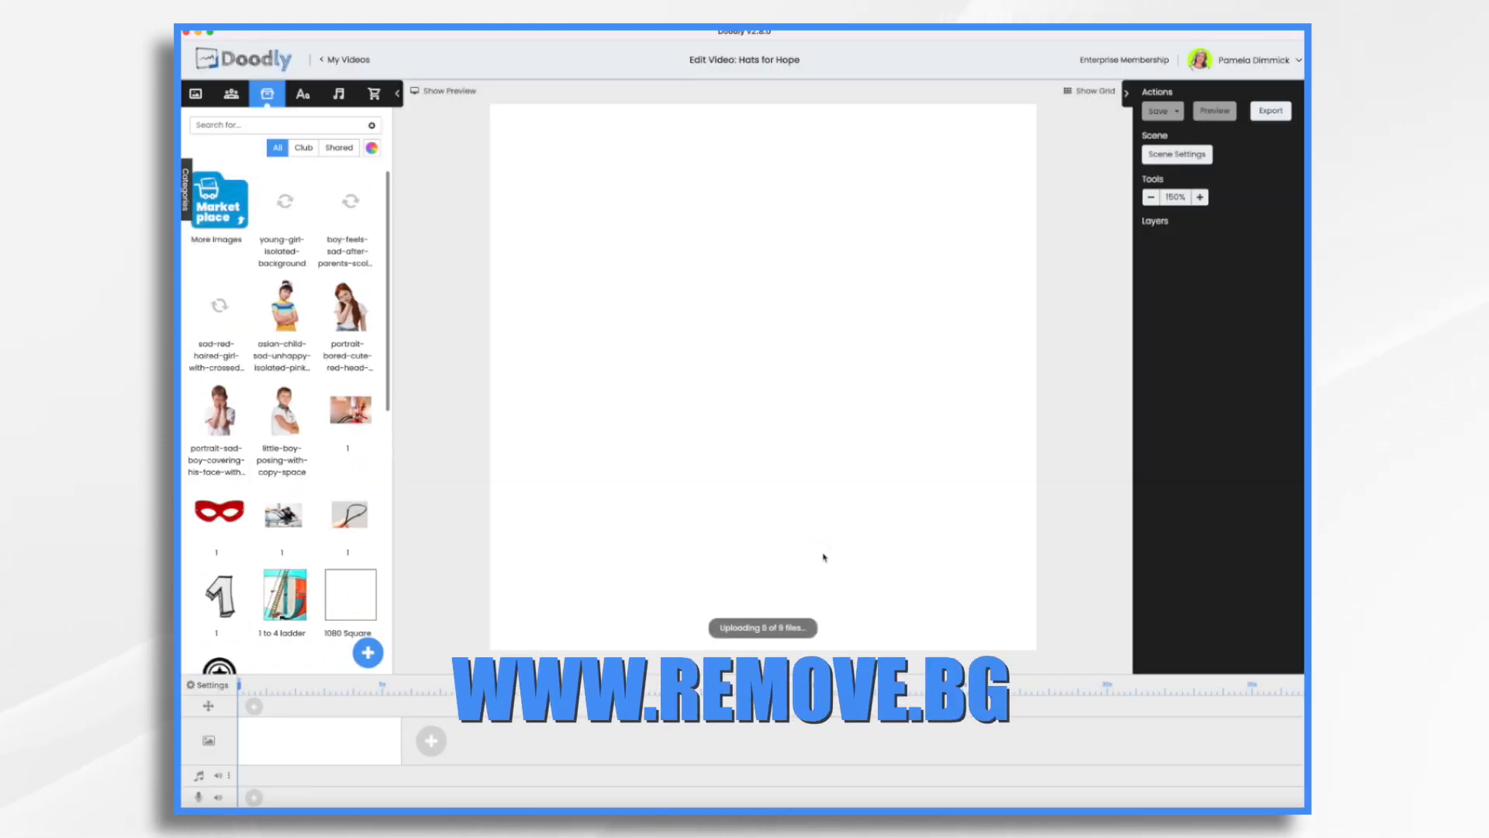
# Place seven of the uploaded child photos in the scene as an overlapping group across the lower part of the canvas.
pyautogui.moveTo(350, 202); pyautogui.dragTo(969, 516)
pyautogui.moveTo(216, 299); pyautogui.dragTo(610, 450)
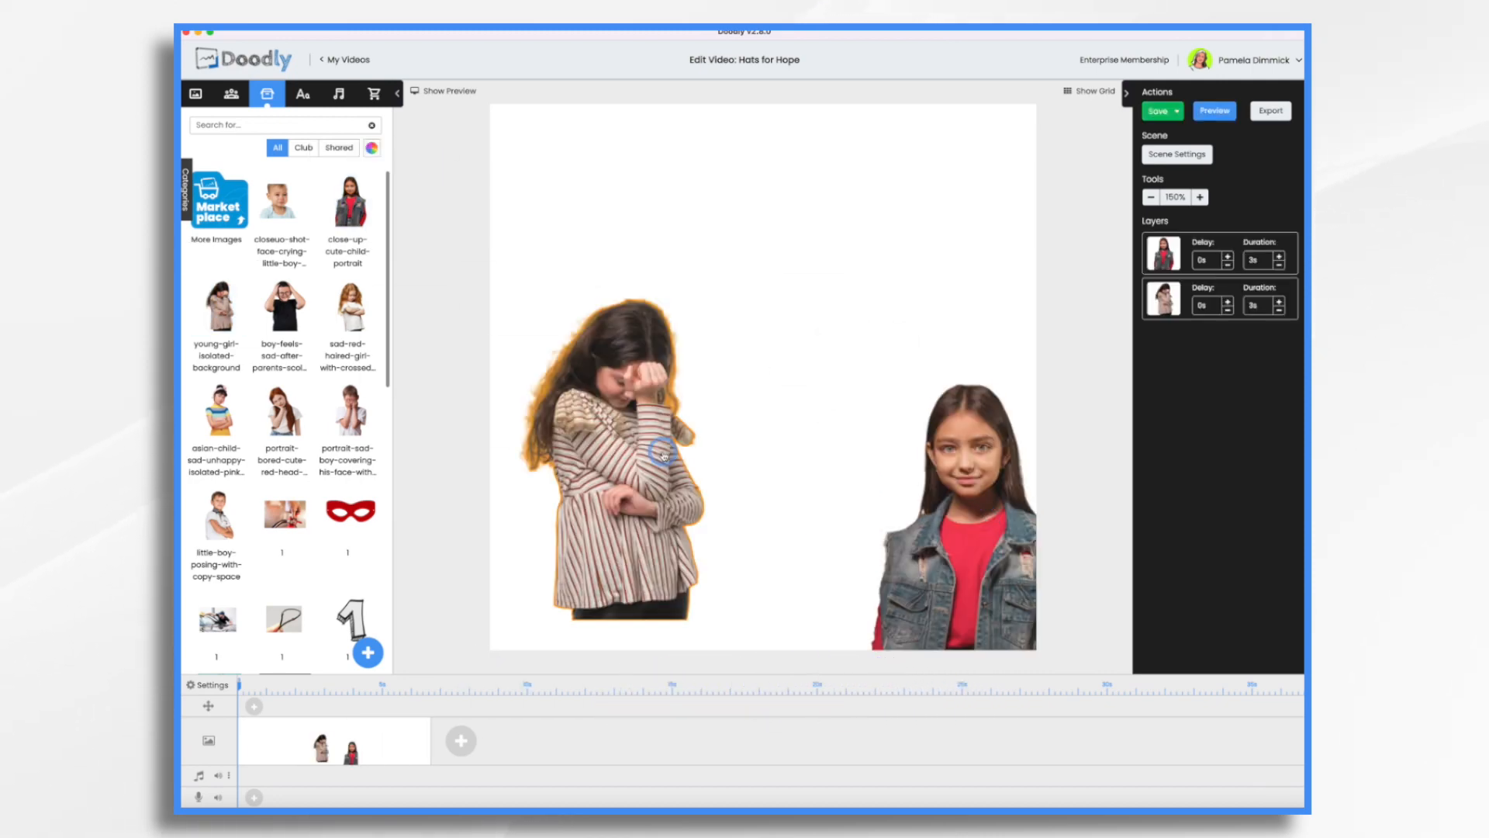
pyautogui.moveTo(283, 307); pyautogui.dragTo(738, 482)
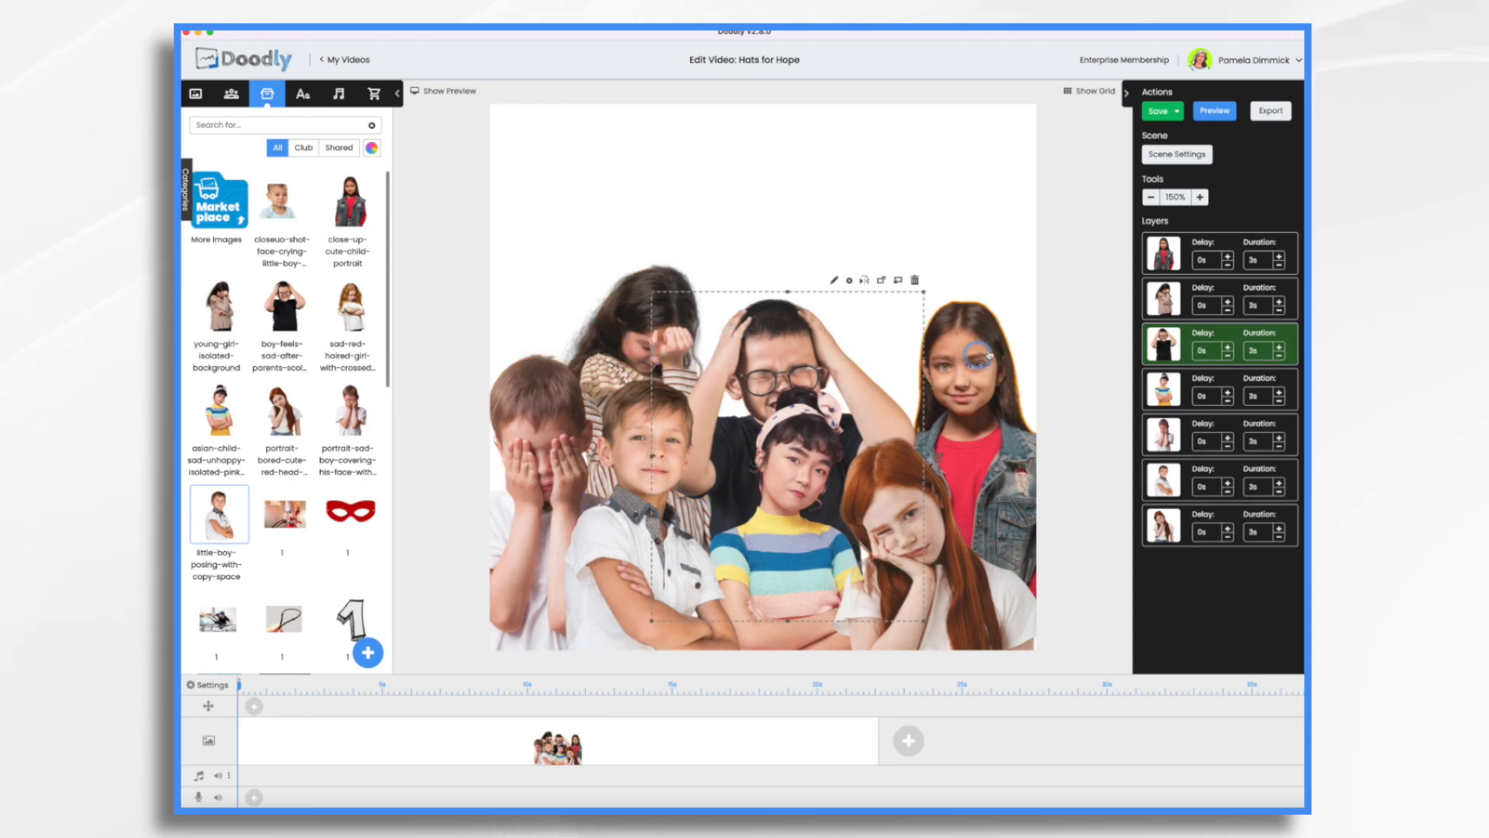
# Add a Permanent Marker text above the children reading "Nearly 1 in 7 childer in the US live in poverty".
pyautogui.click(306, 96)
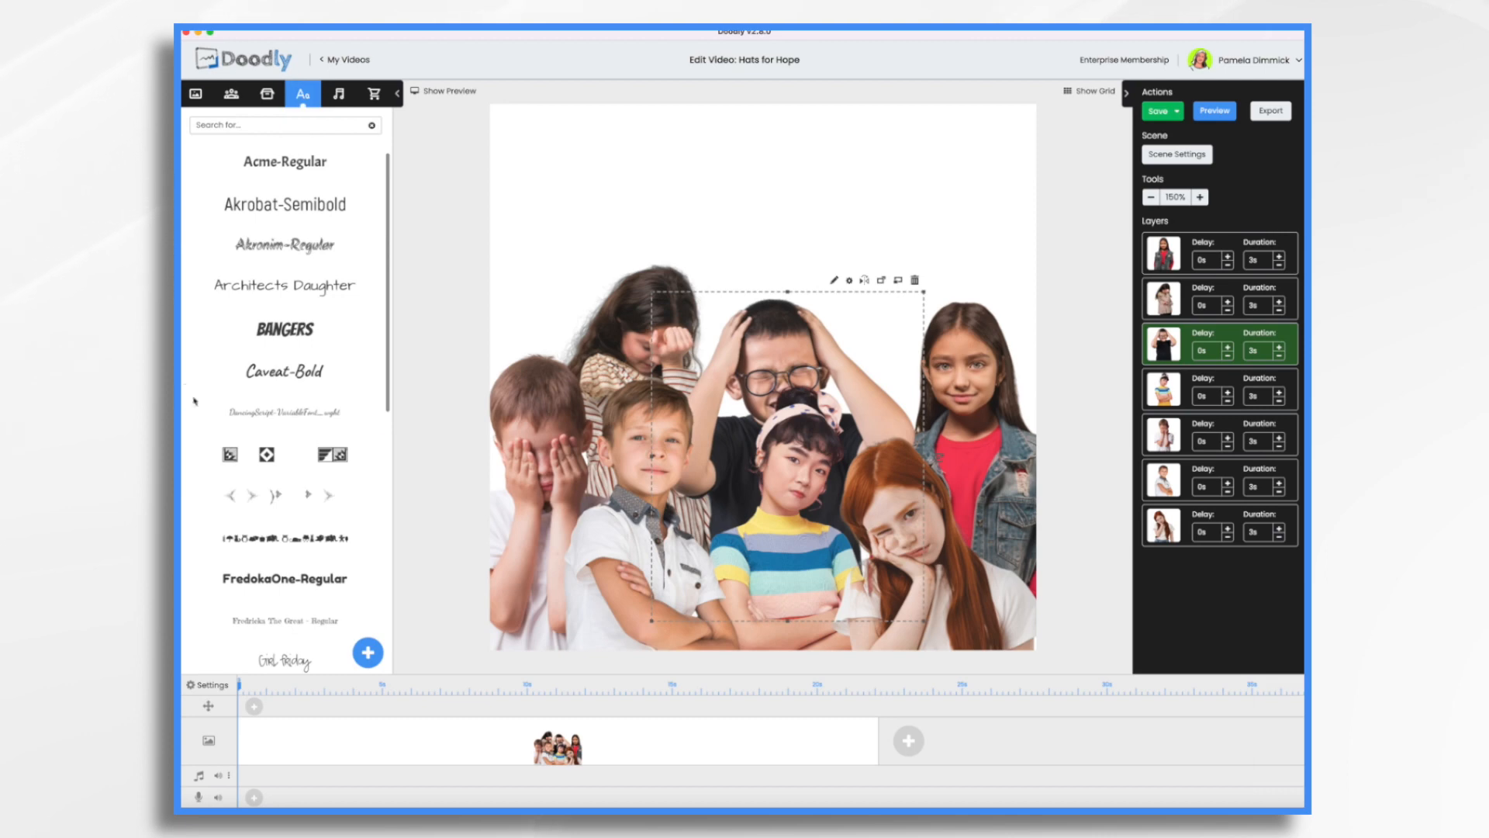
pyautogui.scroll(-5, 329, 437)
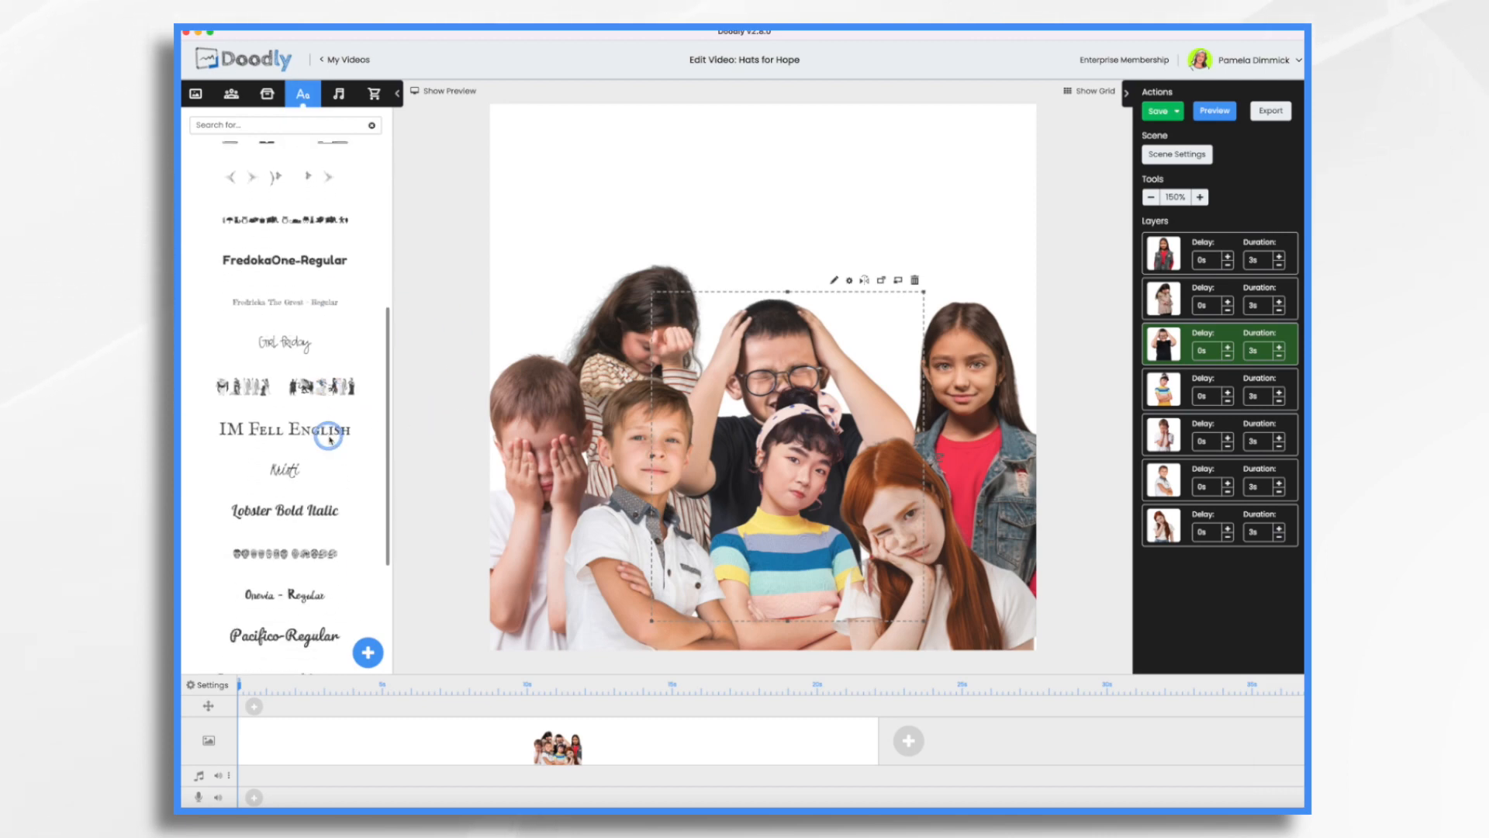
pyautogui.scroll(-3, 329, 439)
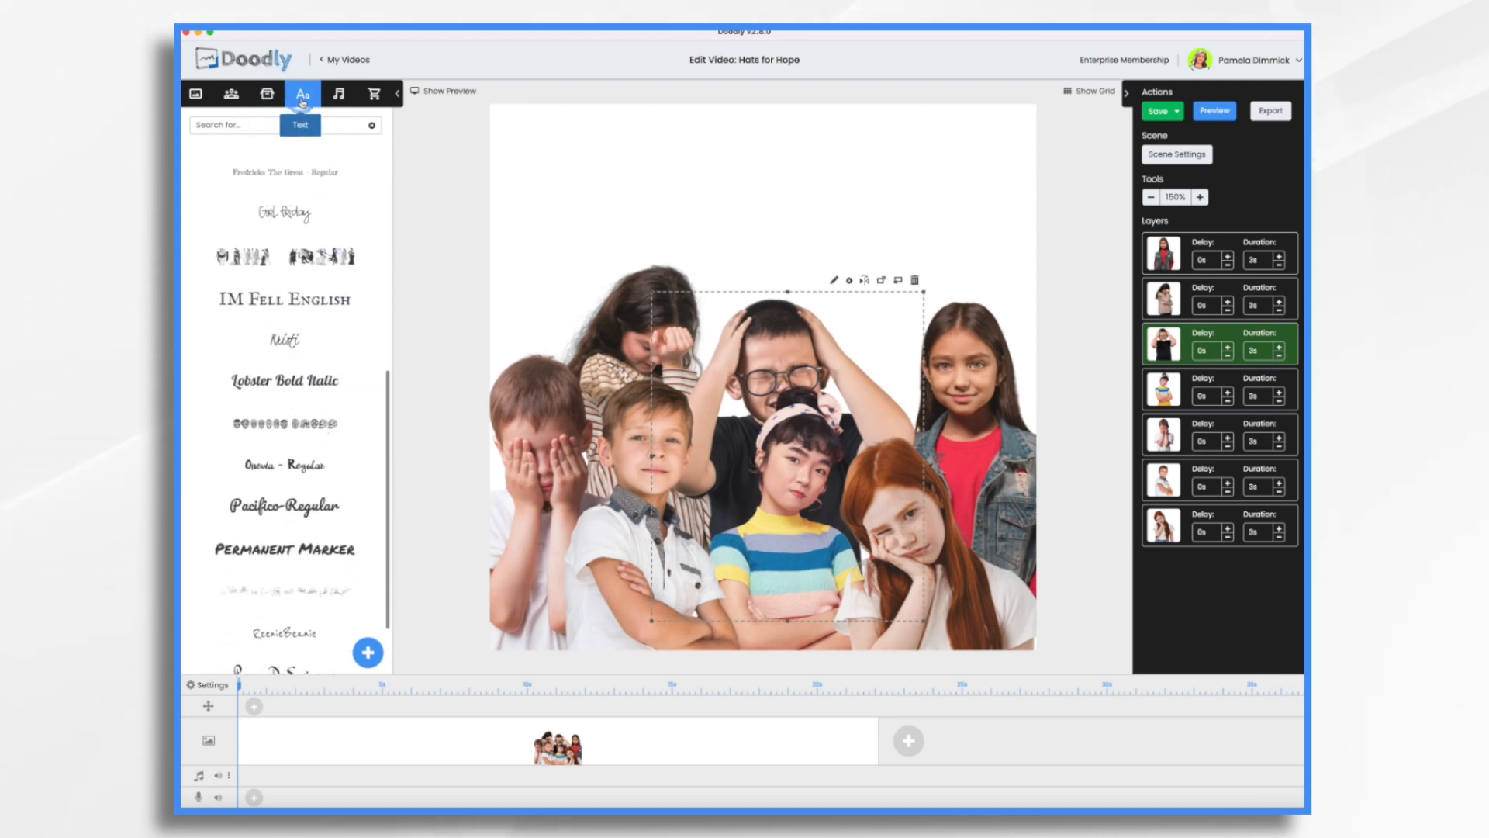
pyautogui.scroll(-3, 322, 477)
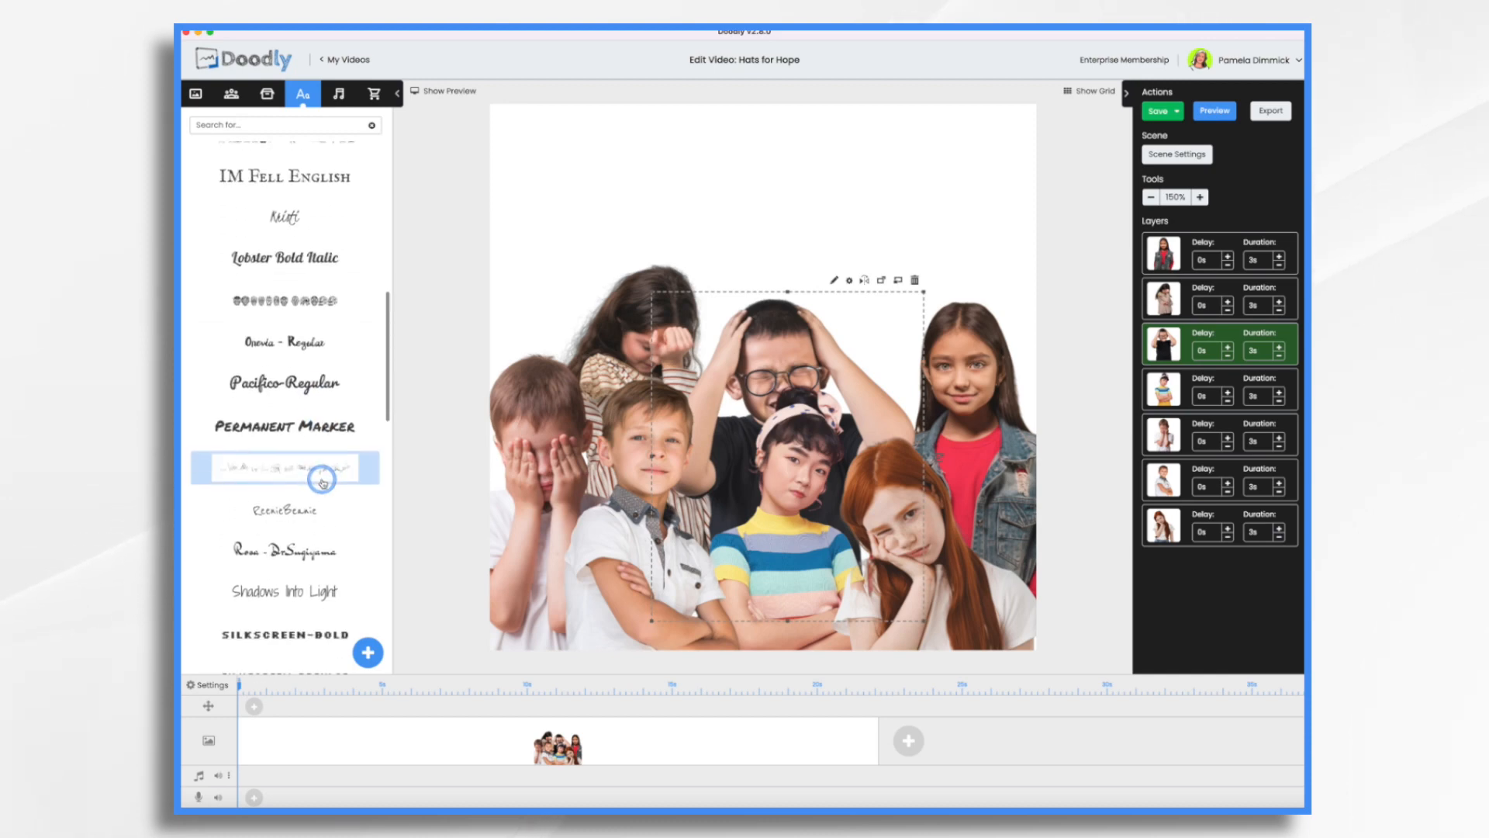
pyautogui.scroll(-1, 322, 481)
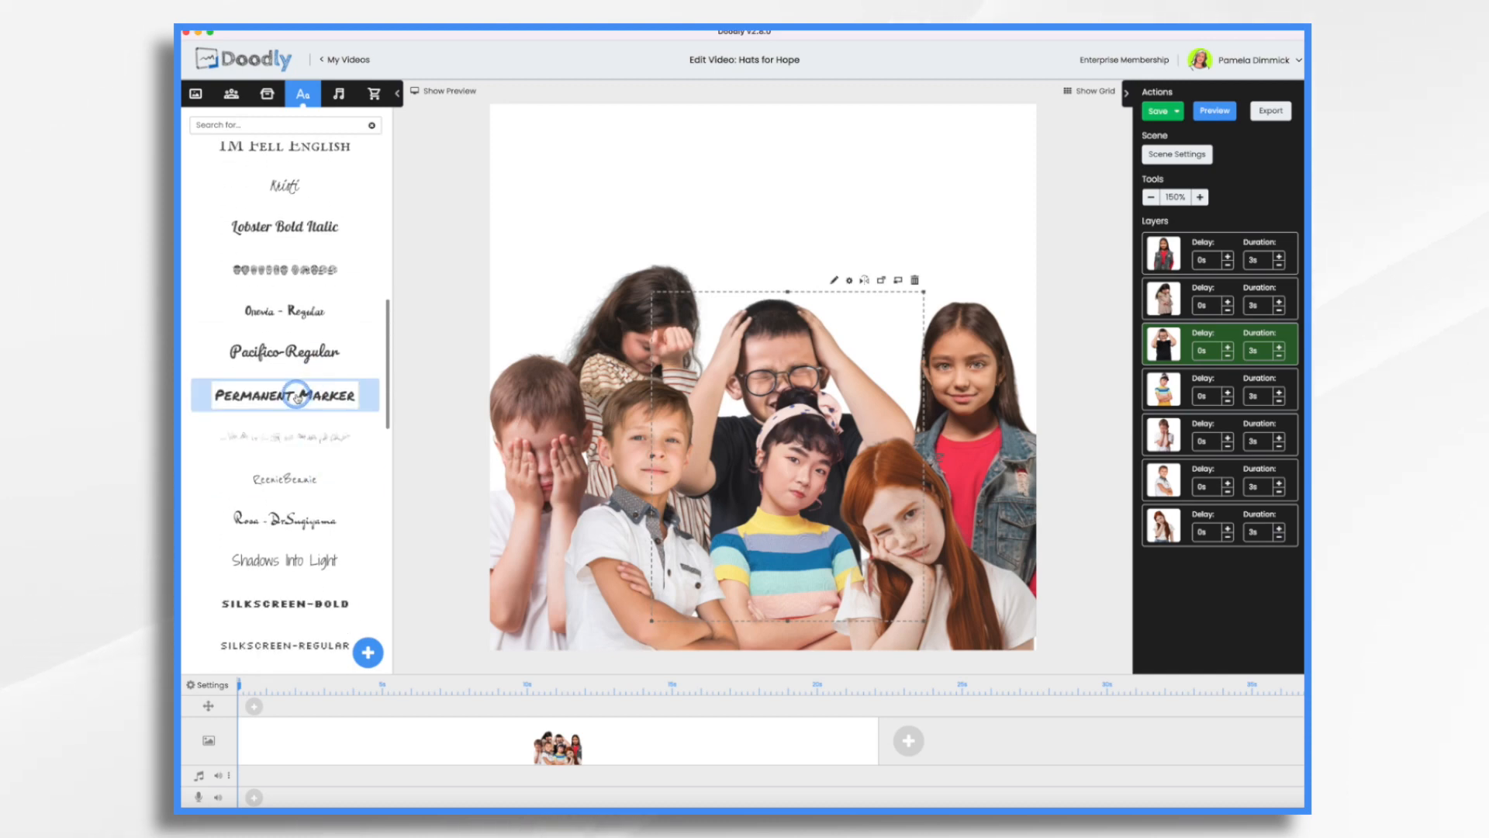
pyautogui.moveTo(297, 397); pyautogui.dragTo(761, 189)
pyautogui.doubleClick(759, 185)
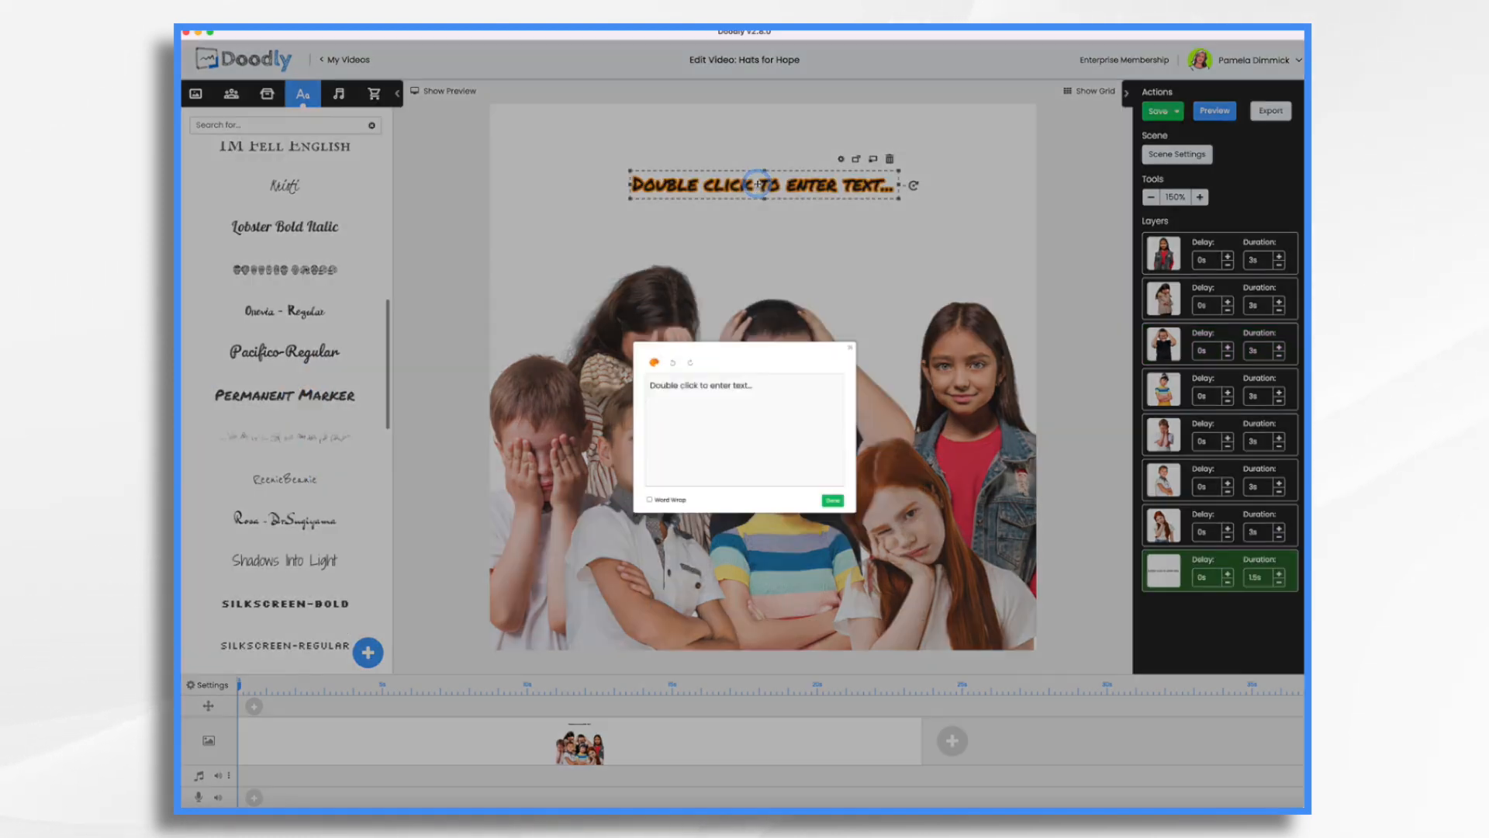
pyautogui.write('Nearly 1 in 7 childer in the US live in poverty')
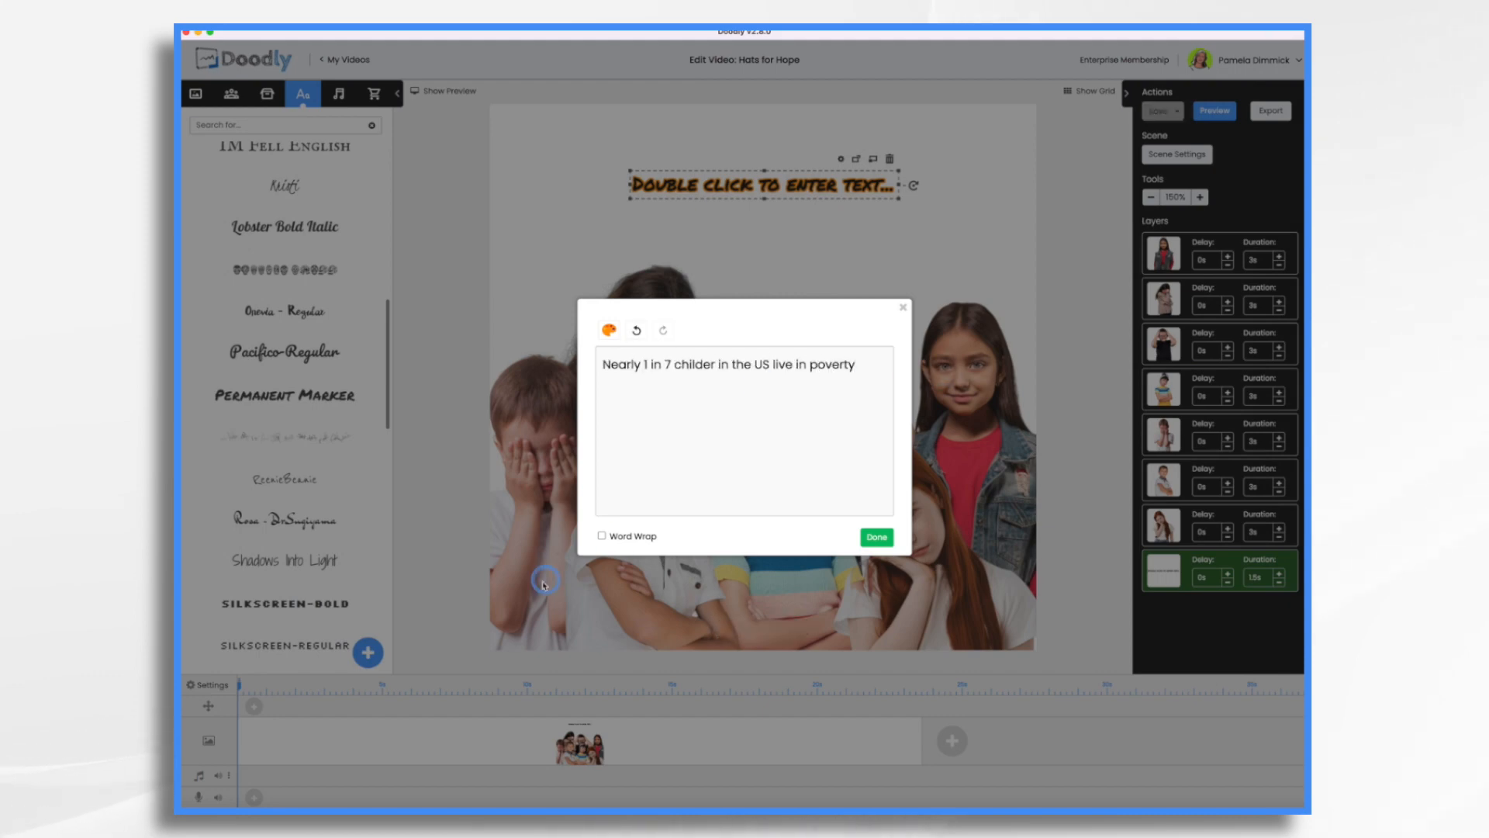
pyautogui.click(877, 536)
# Move and enlarge the heading so it wraps over two lines above the children, and center its text.
pyautogui.moveTo(695, 184); pyautogui.dragTo(564, 185)
pyautogui.moveTo(834, 211); pyautogui.dragTo(1009, 247)
pyautogui.click(591, 146)
# Correct the misspelled word "childer" to "children" in the heading text.
pyautogui.doubleClick(677, 186)
pyautogui.click(712, 365)
pyautogui.press('BackSpace')
pyautogui.press('BackSpace')
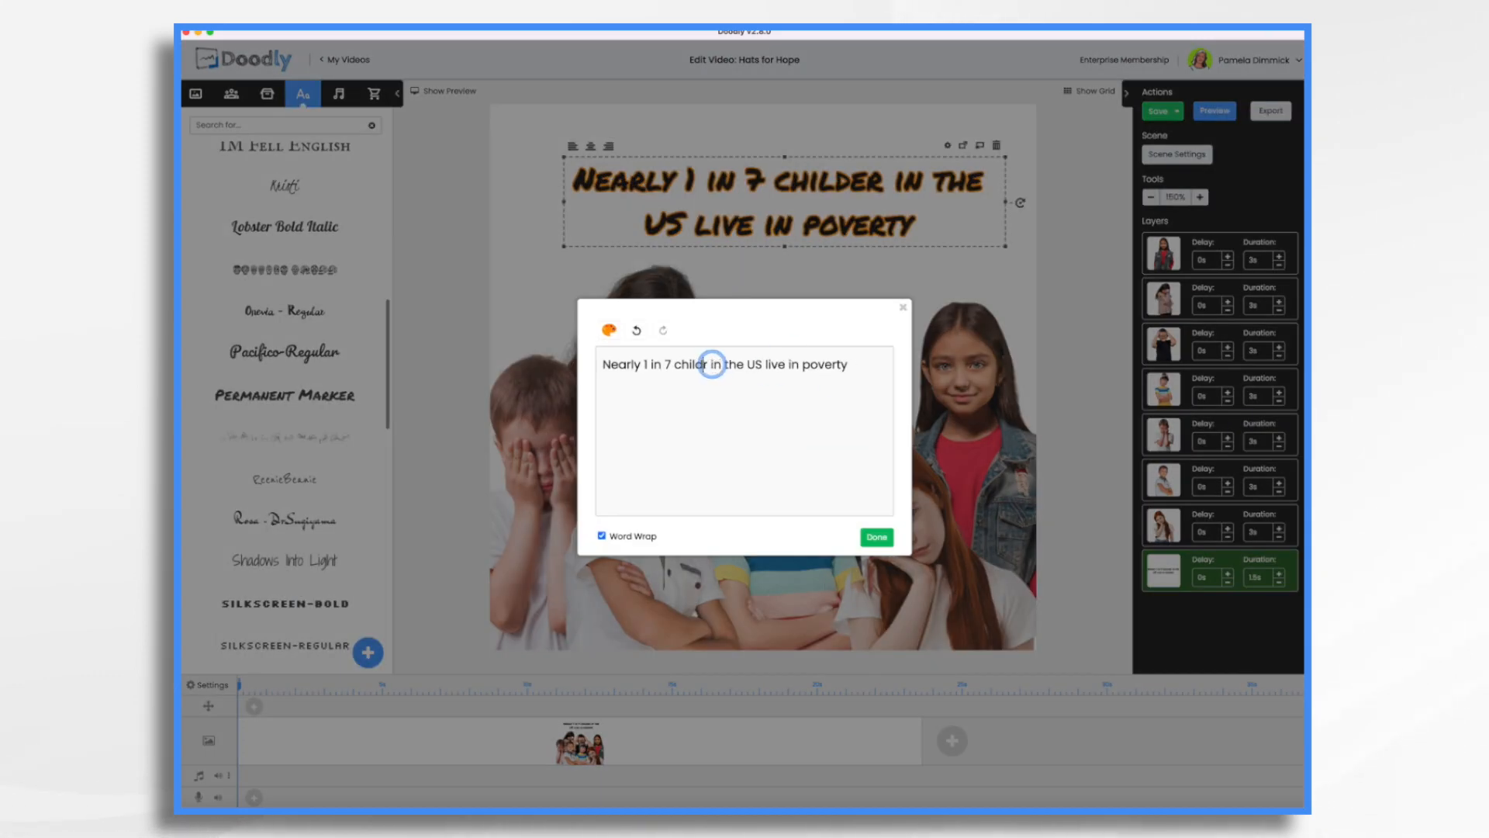
pyautogui.write('ren')
pyautogui.click(879, 537)
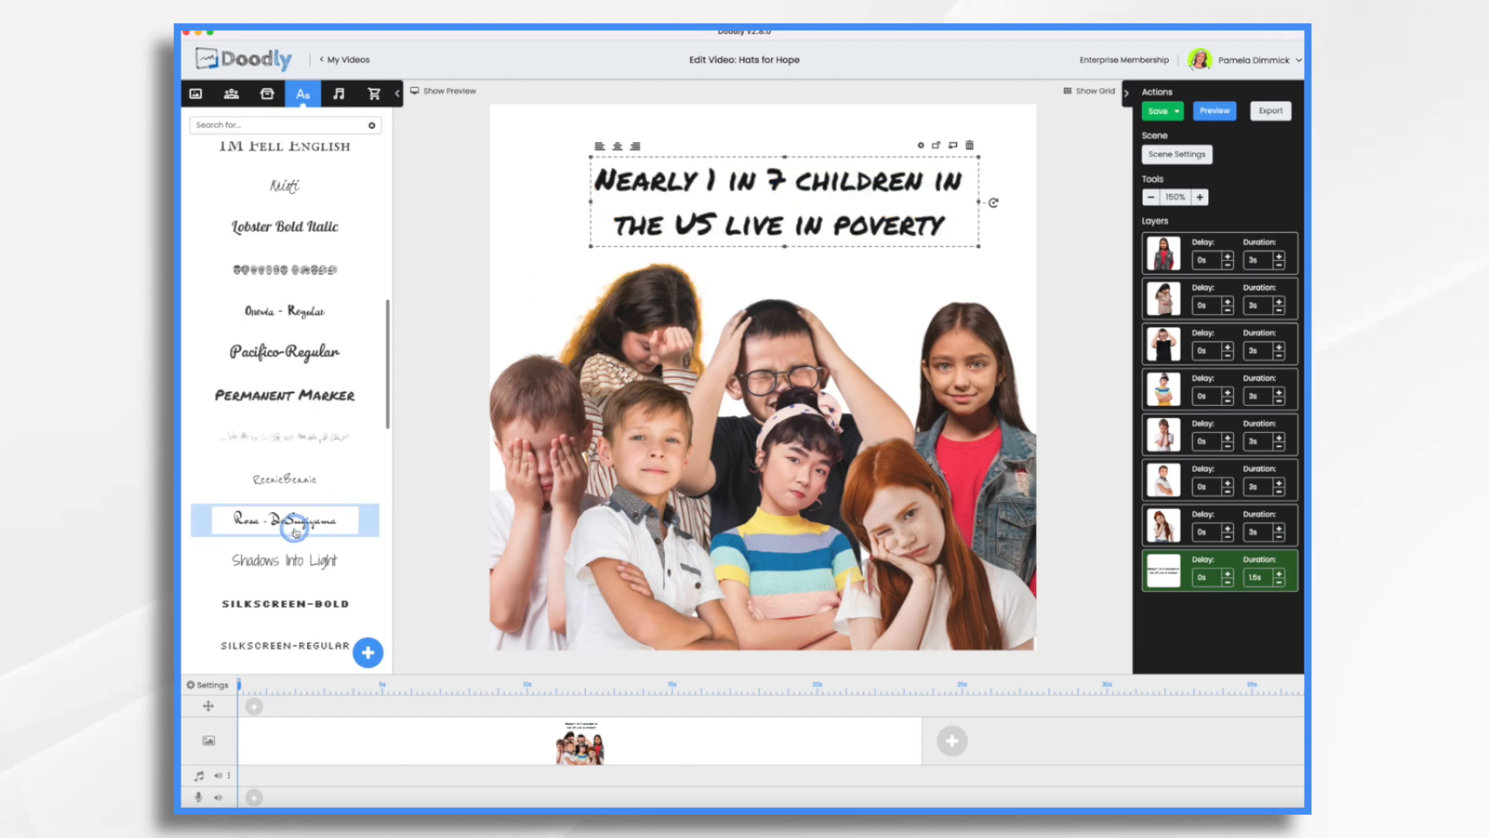
# Replace the heading's font with Anton Regular and deselect everything in the scene.
pyautogui.scroll(-5, 281, 557)
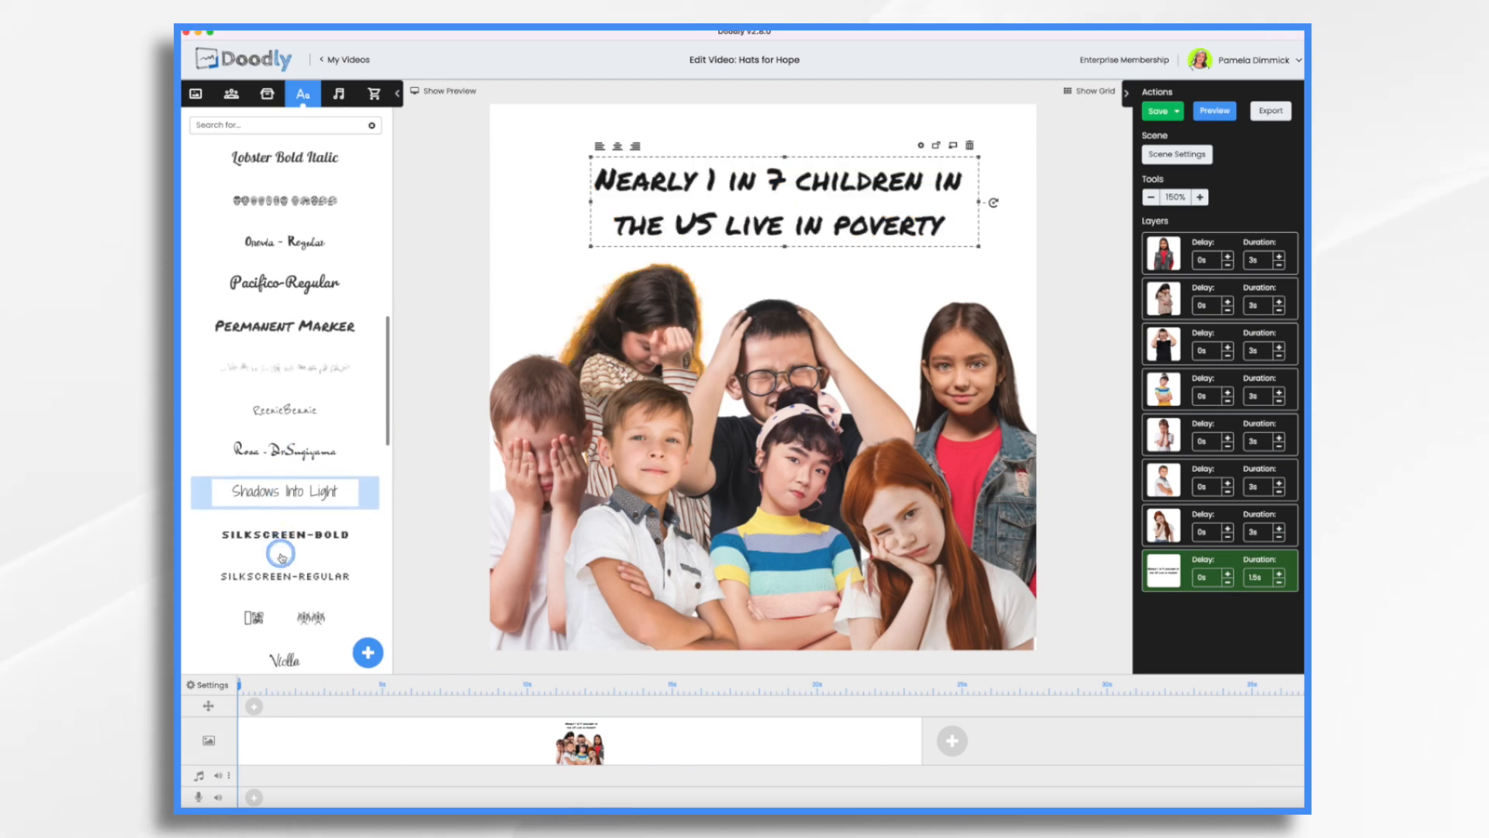
pyautogui.scroll(-5, 281, 557)
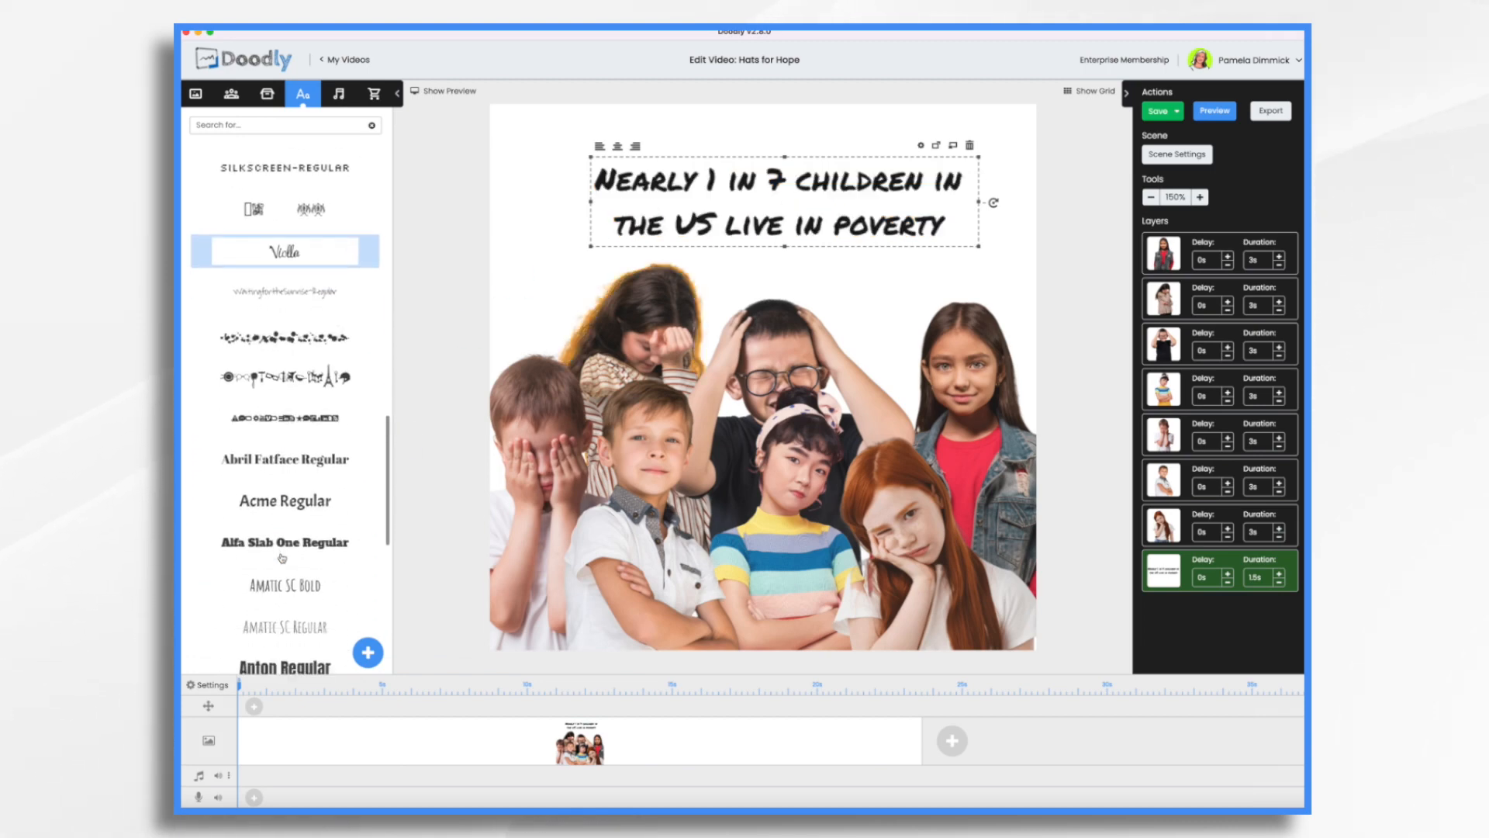
pyautogui.scroll(-1, 282, 557)
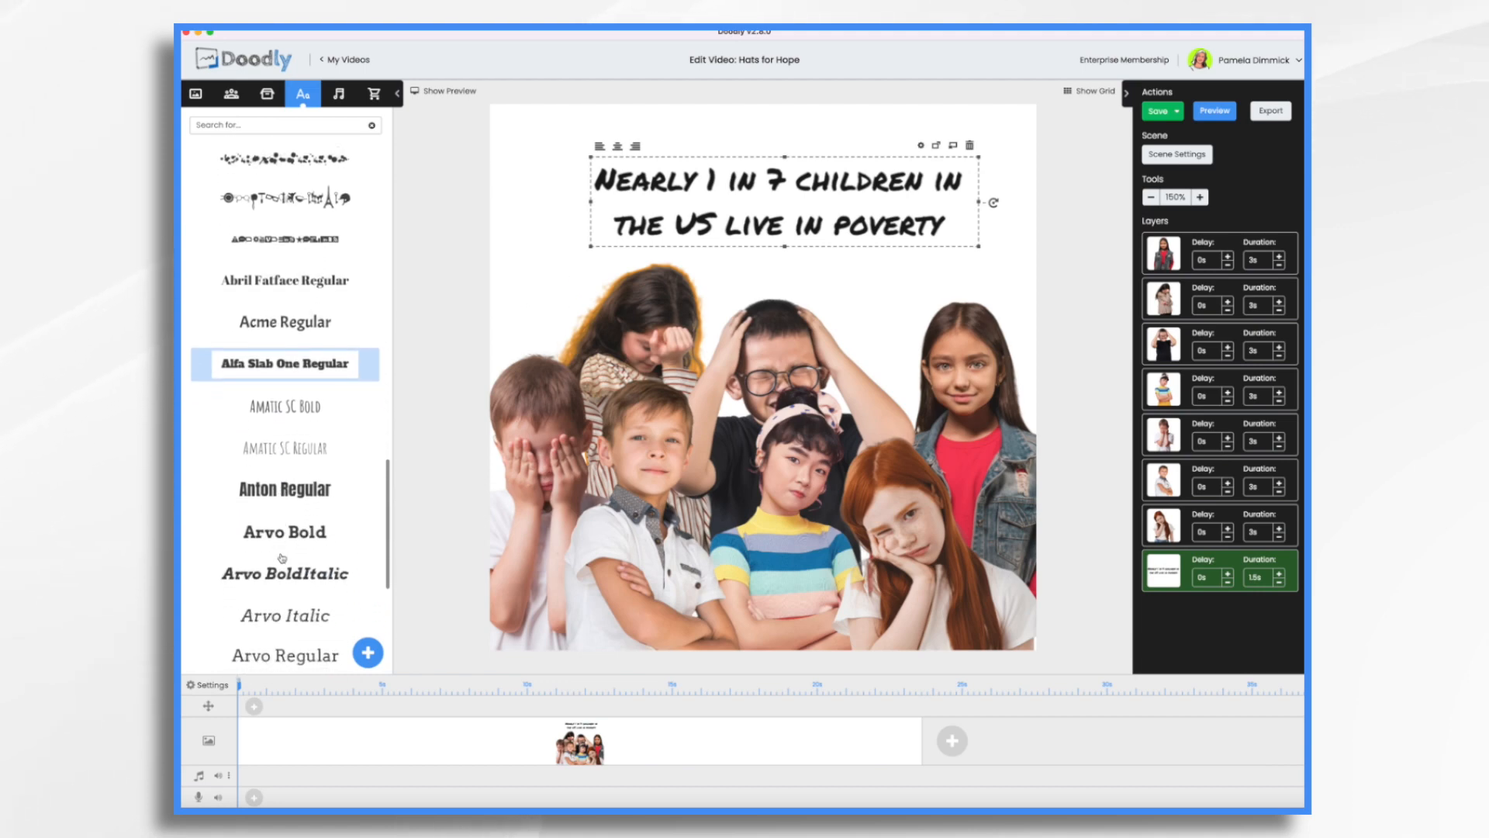
pyautogui.moveTo(283, 488); pyautogui.dragTo(683, 207)
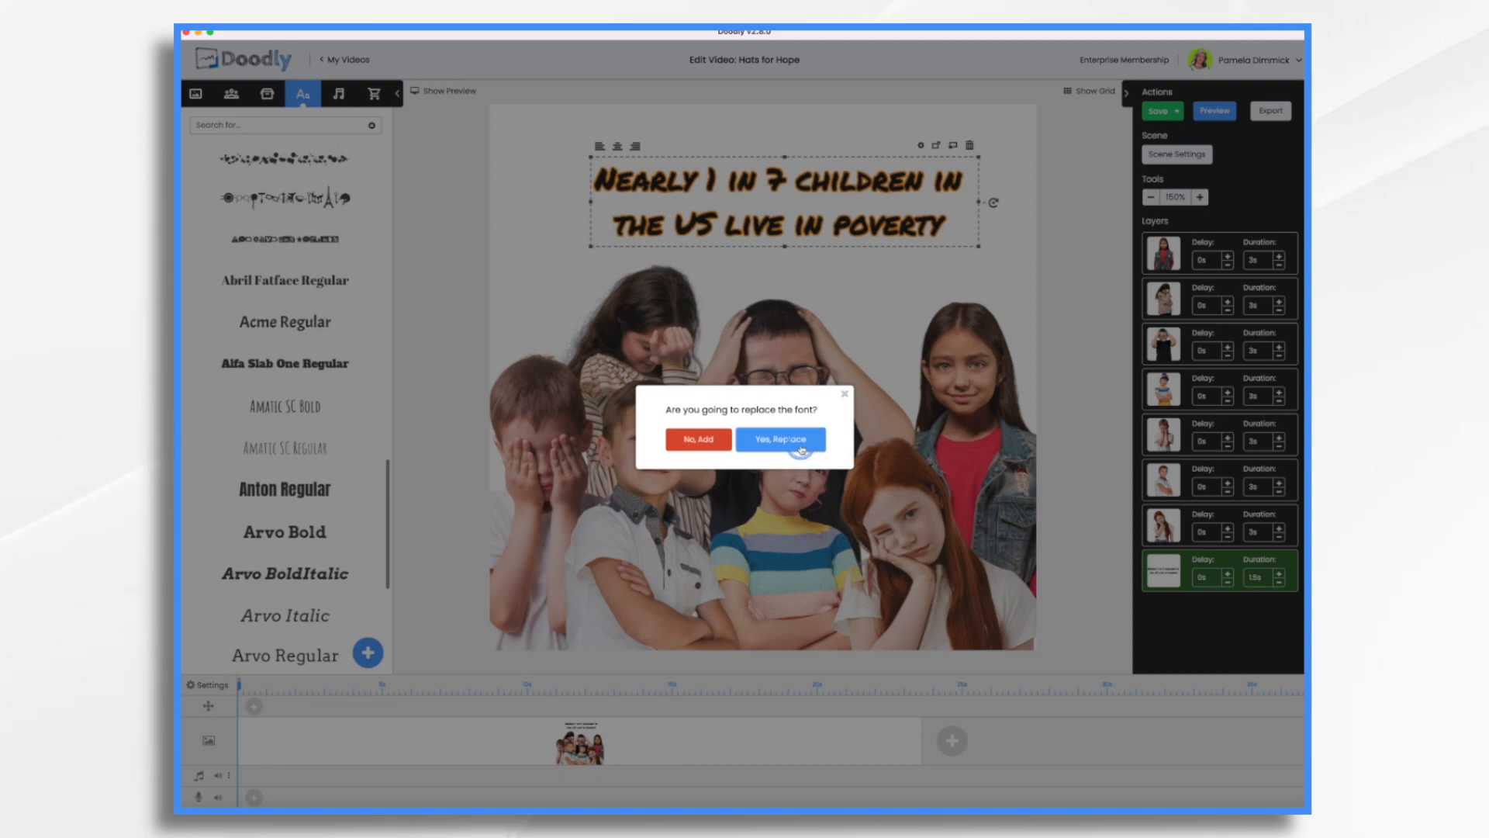
pyautogui.click(787, 440)
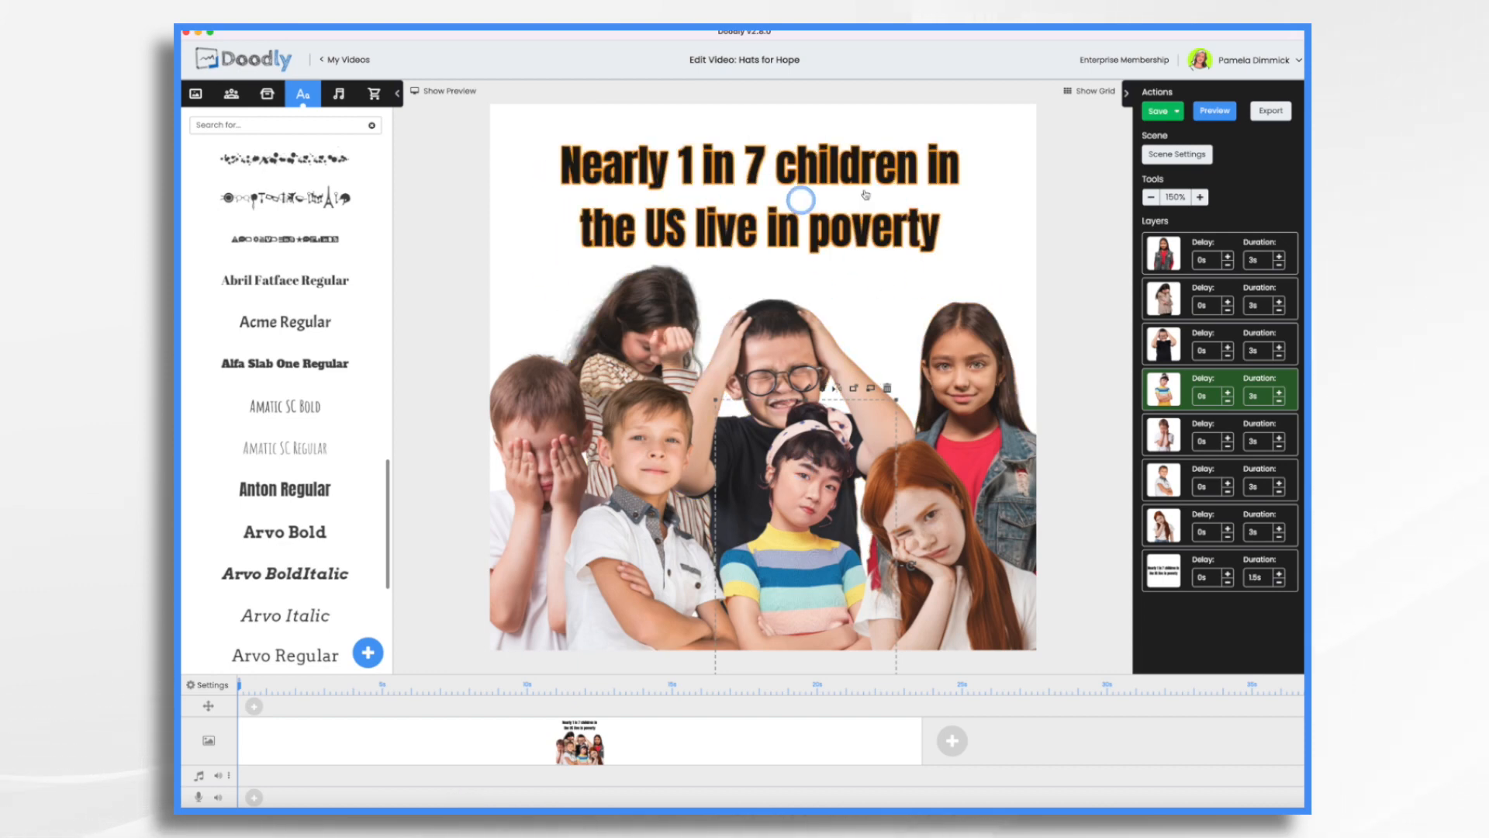
pyautogui.click(1082, 446)
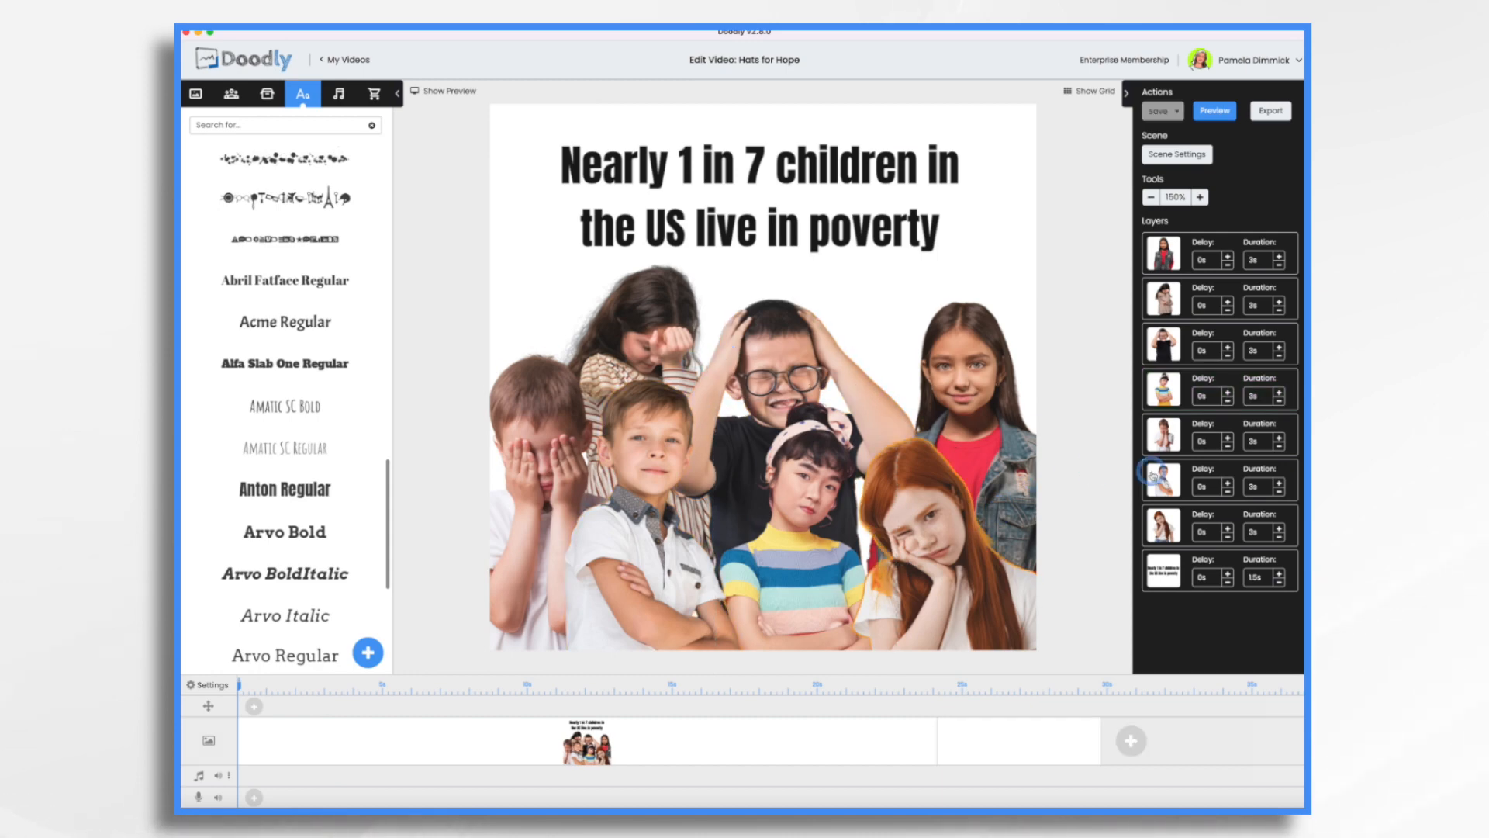
# Upload the seven hat drawings, Hat 1 to Hat 7, and the Hats for Hope Logo image as new props.
pyautogui.click(267, 93)
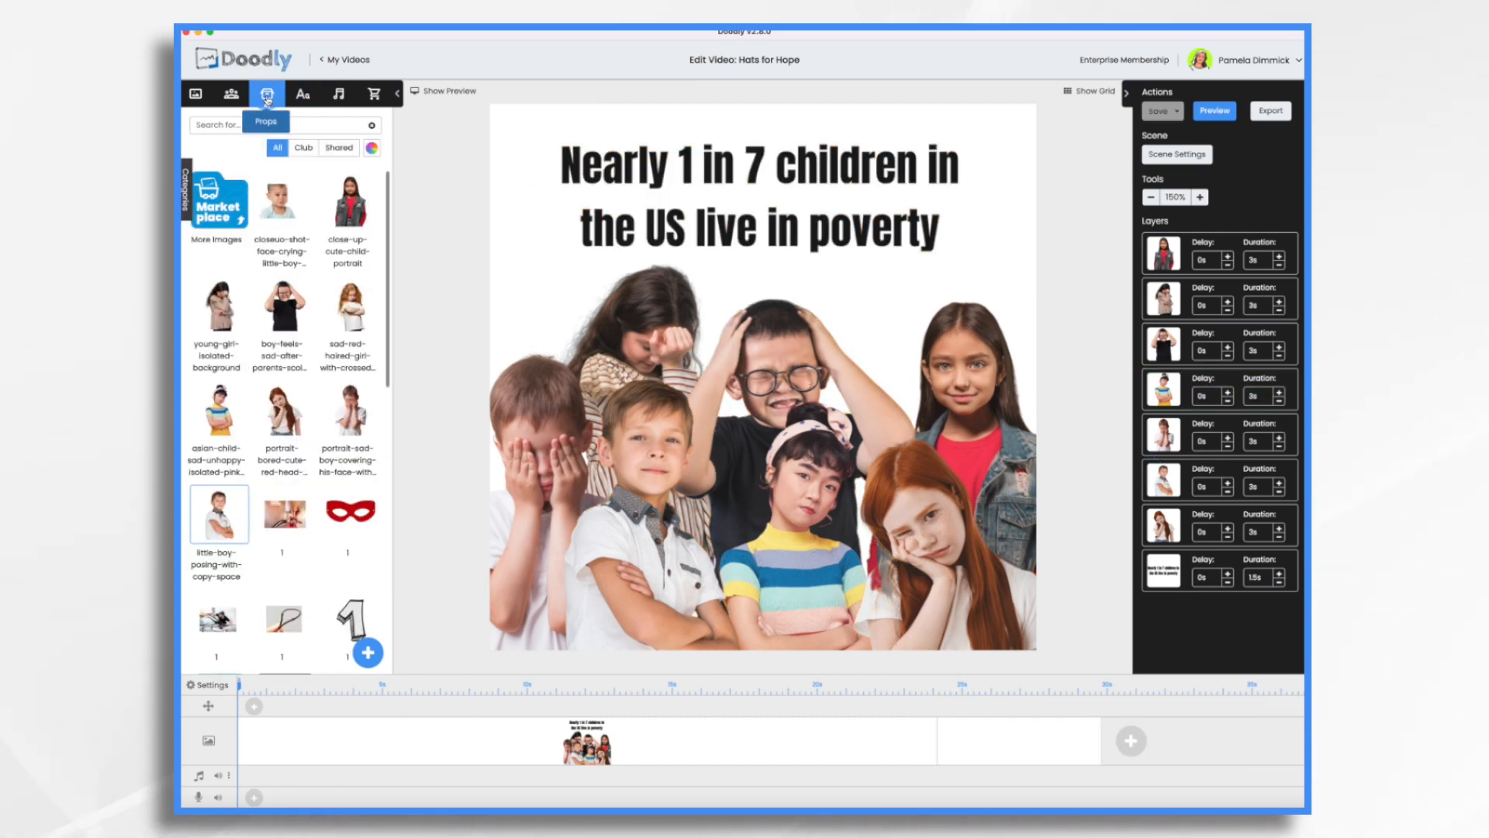
pyautogui.click(368, 653)
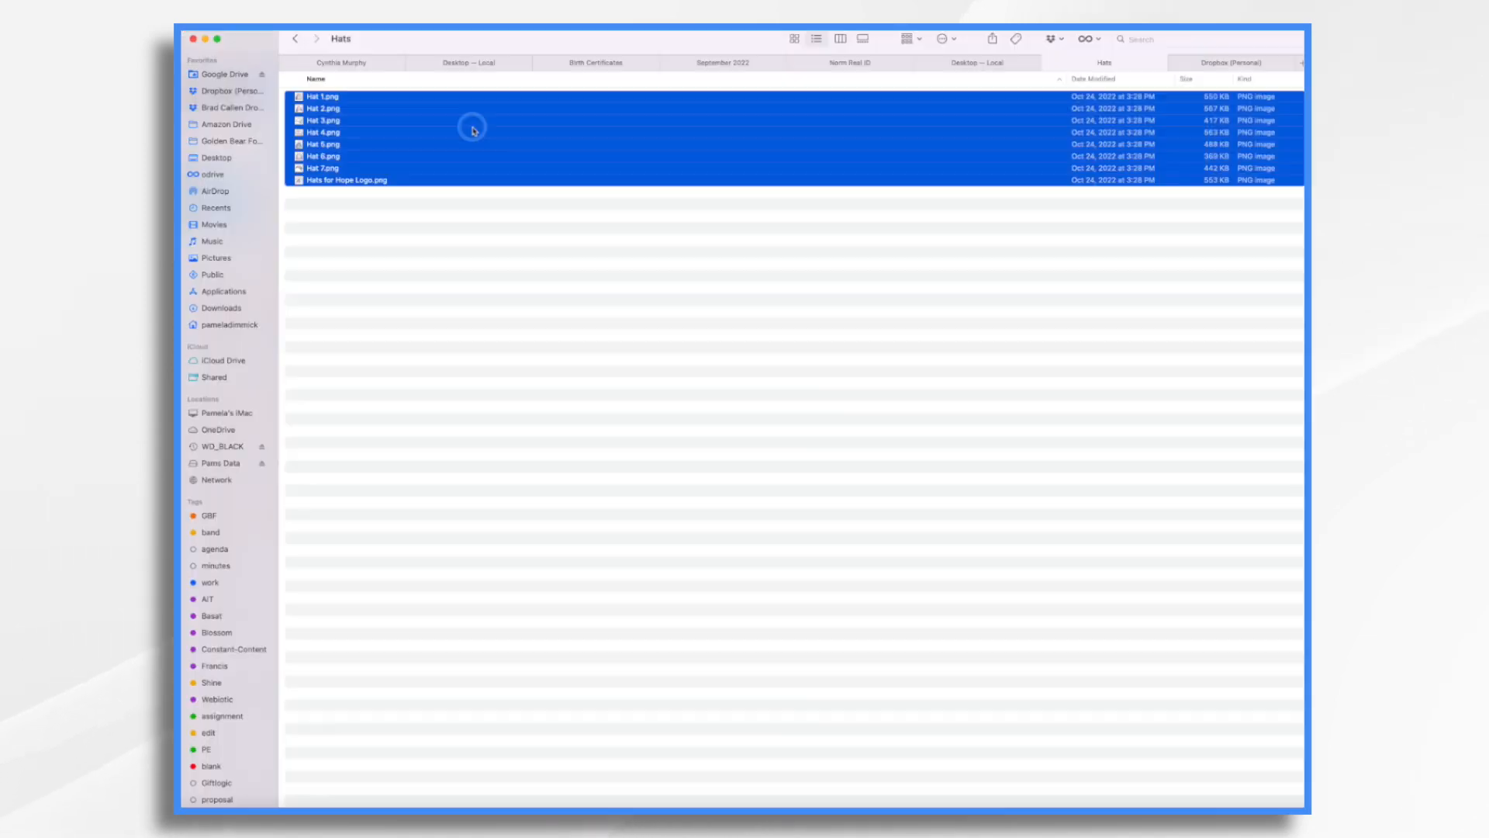
pyautogui.moveTo(473, 130)
pyautogui.mouseDown()
pyautogui.moveTo(532, 149)
pyautogui.moveTo(667, 283)
pyautogui.moveTo(721, 392)
pyautogui.moveTo(702, 385)
pyautogui.mouseUp()
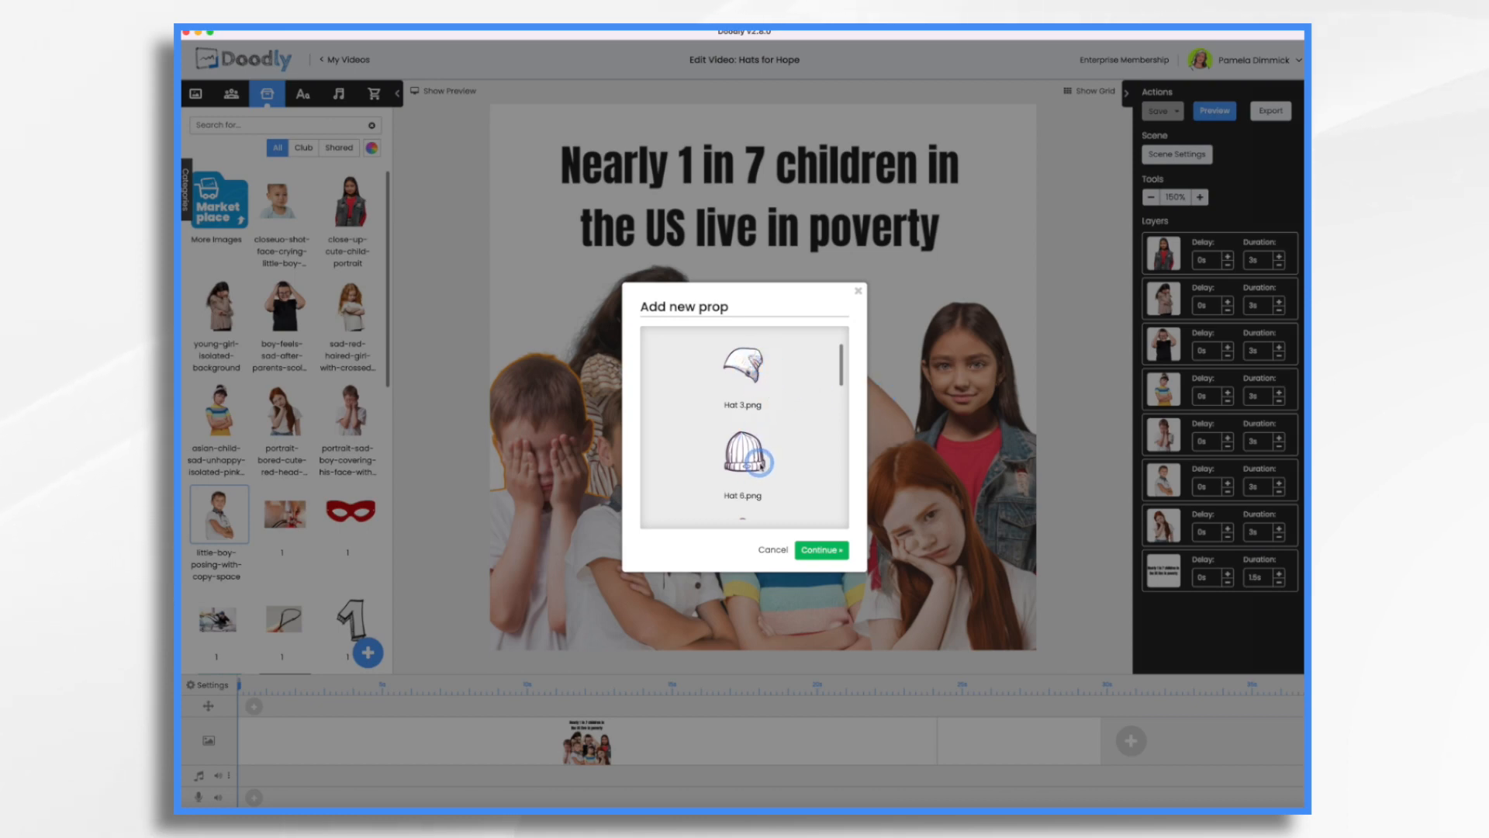
pyautogui.scroll(-3, 761, 464)
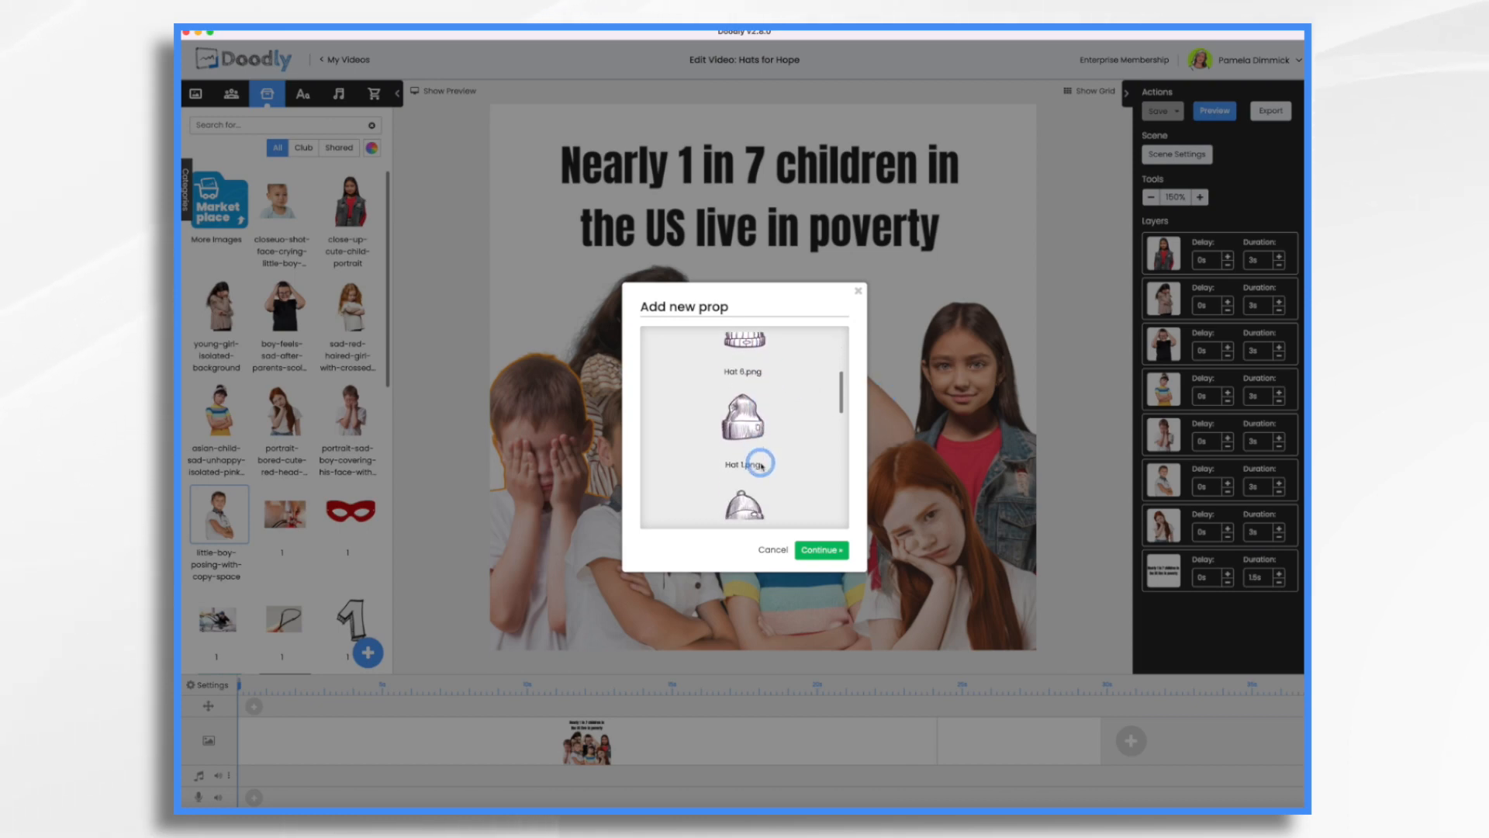
pyautogui.scroll(-2, 761, 466)
pyautogui.scroll(-4, 761, 467)
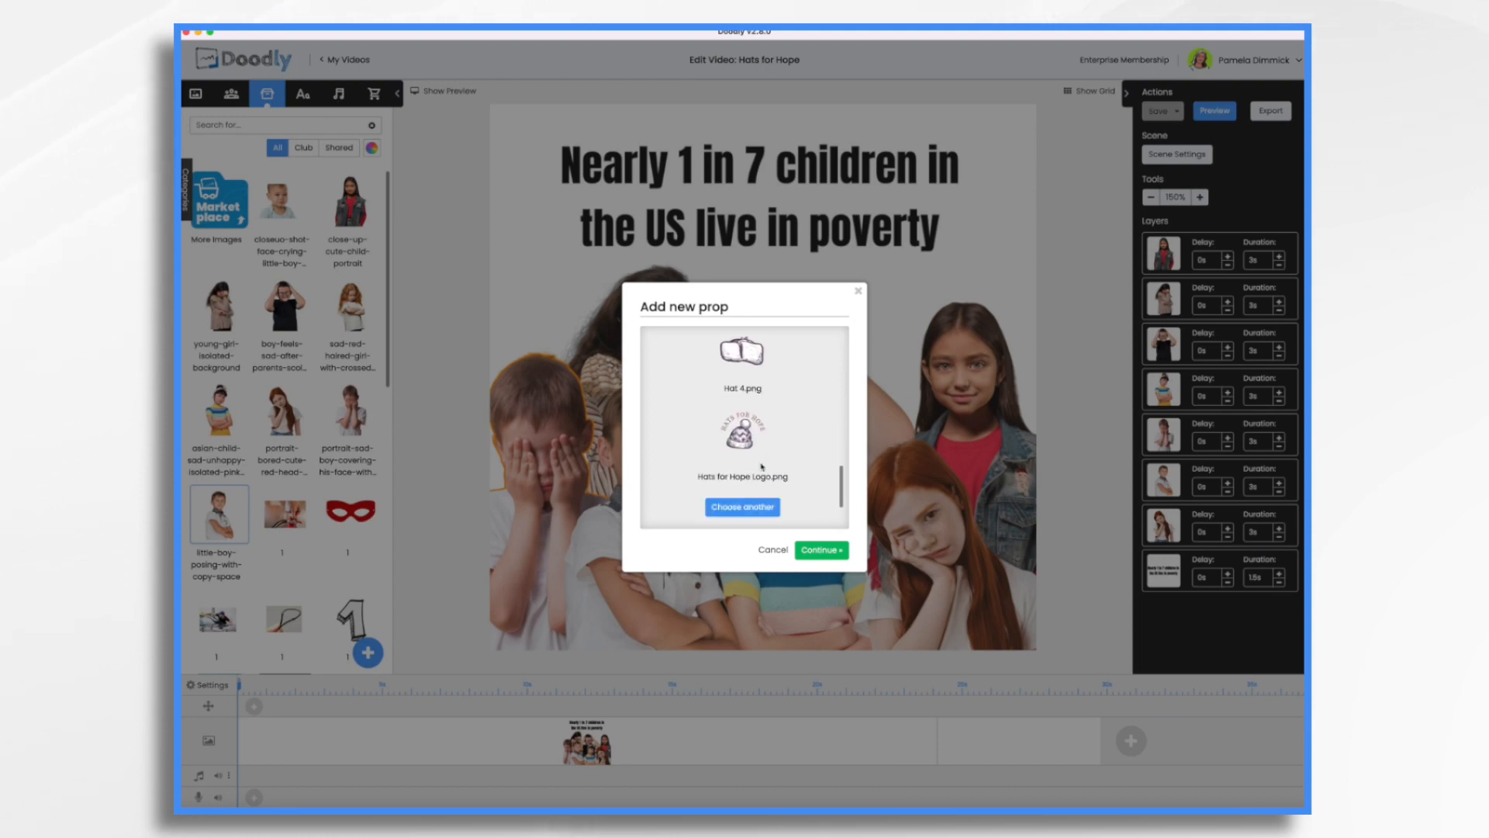
pyautogui.click(823, 549)
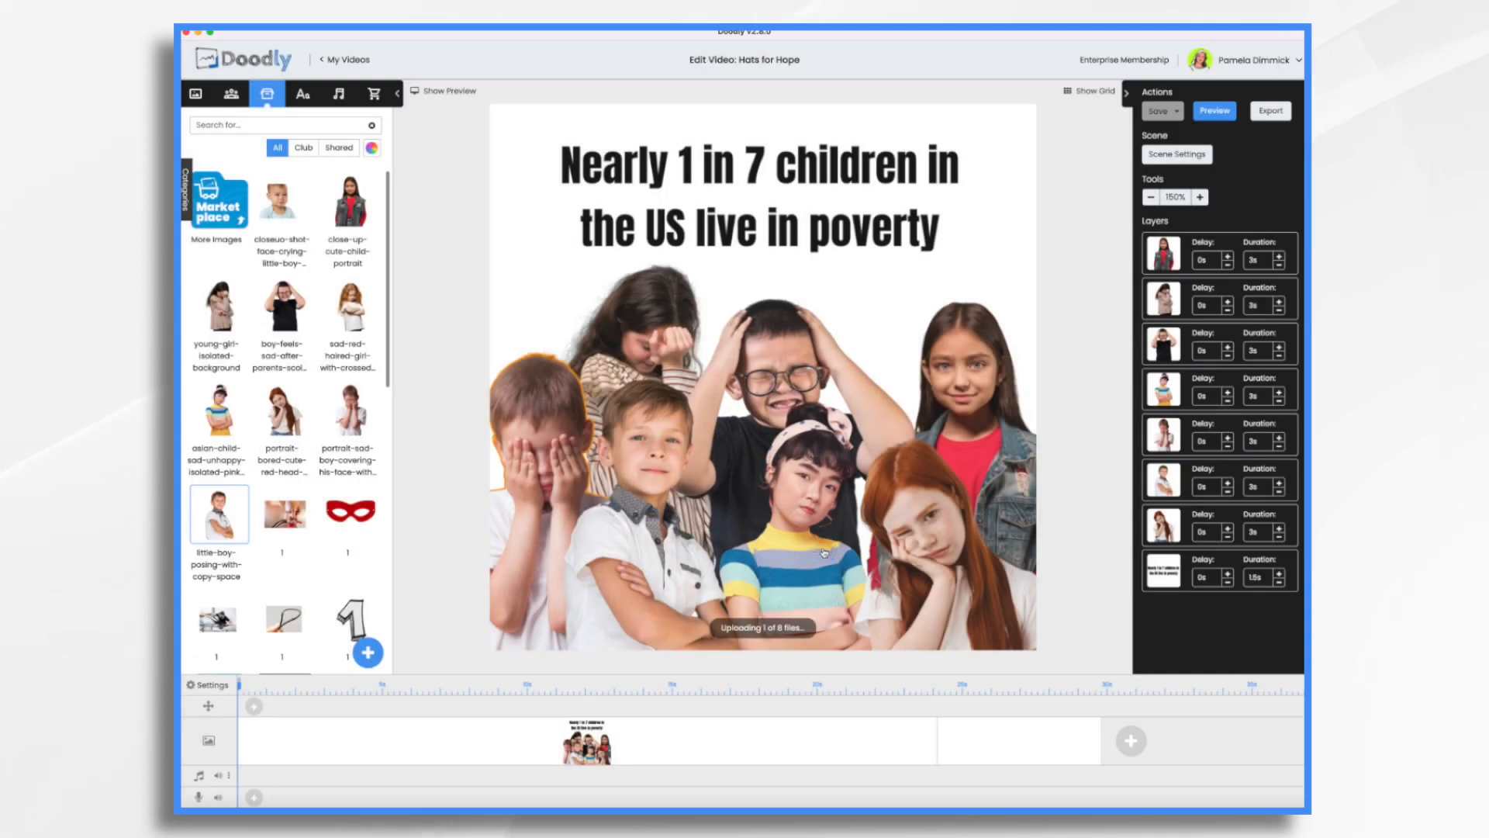
# Add the Hat 2 prop to the scene and scale and position it on the head of the boy covering his face.
pyautogui.moveTo(353, 203); pyautogui.dragTo(543, 341)
pyautogui.moveTo(505, 280); pyautogui.dragTo(588, 364)
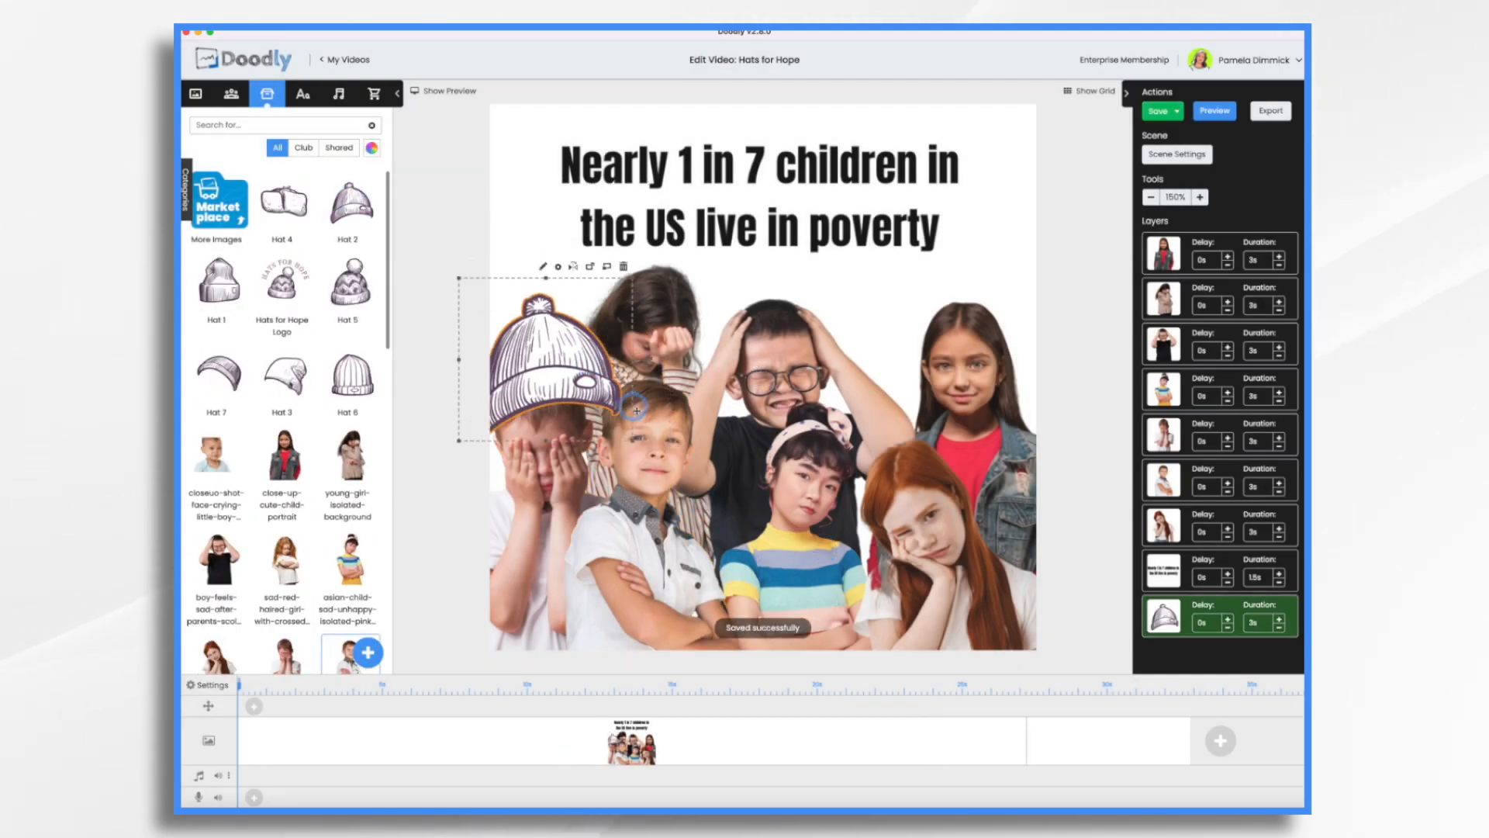
pyautogui.moveTo(632, 442); pyautogui.dragTo(584, 397)
pyautogui.moveTo(535, 341); pyautogui.dragTo(554, 376)
pyautogui.moveTo(606, 438); pyautogui.dragTo(590, 424)
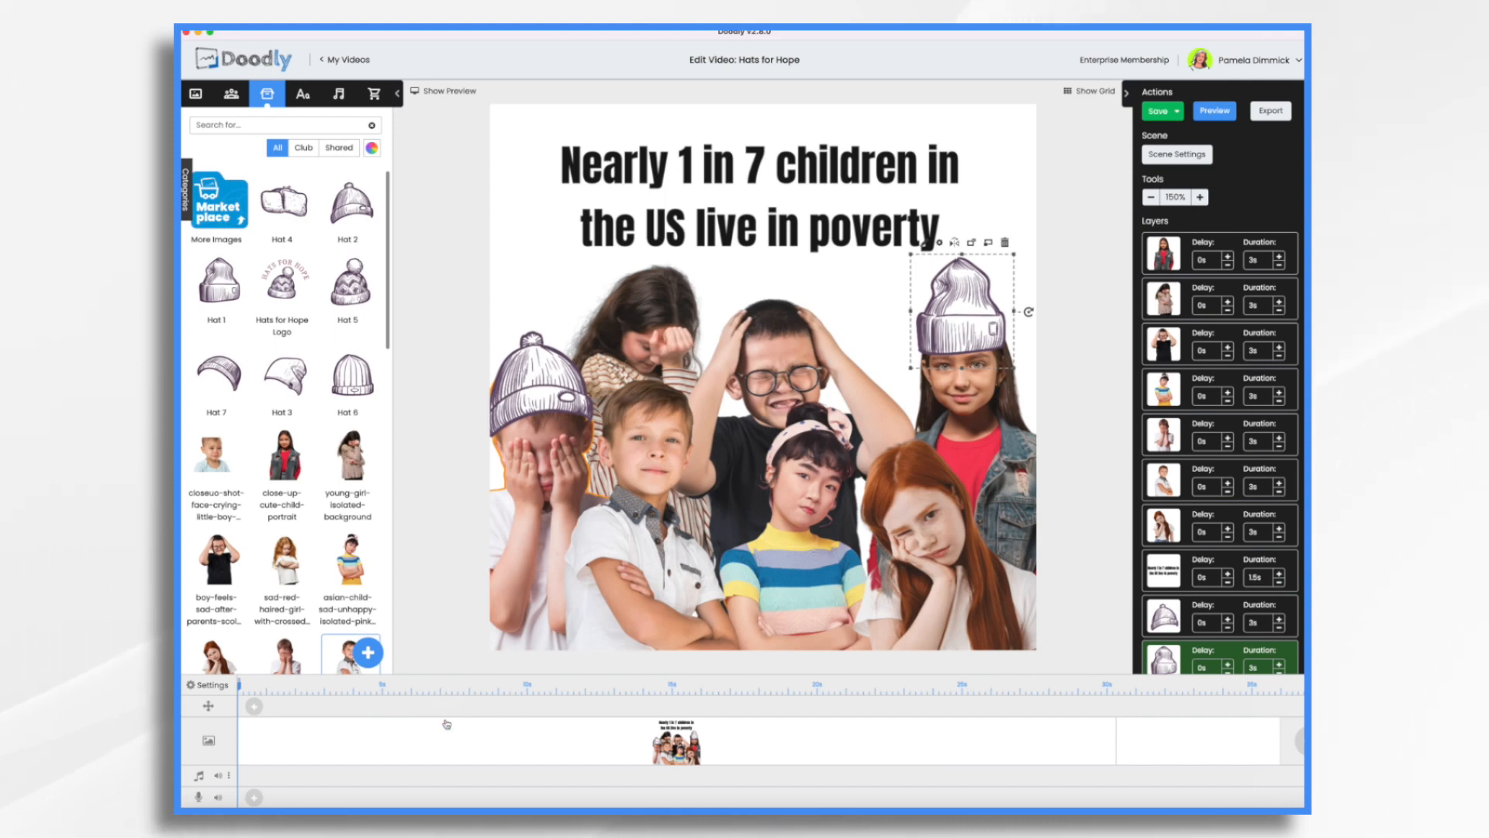
# Change the video's resolution to 720p (1280x720) and apply the settings.
pyautogui.click(206, 688)
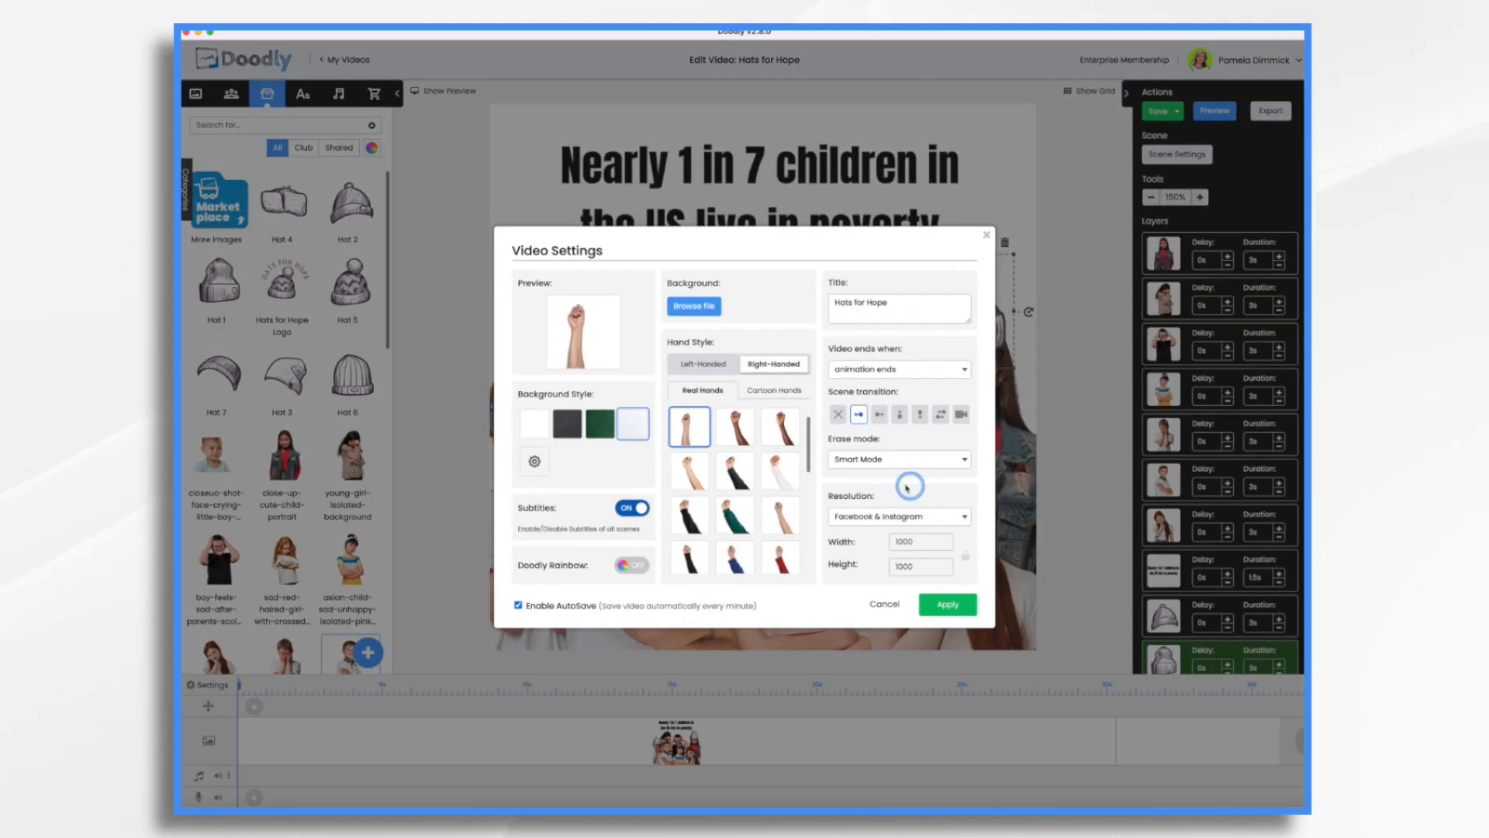
pyautogui.click(928, 518)
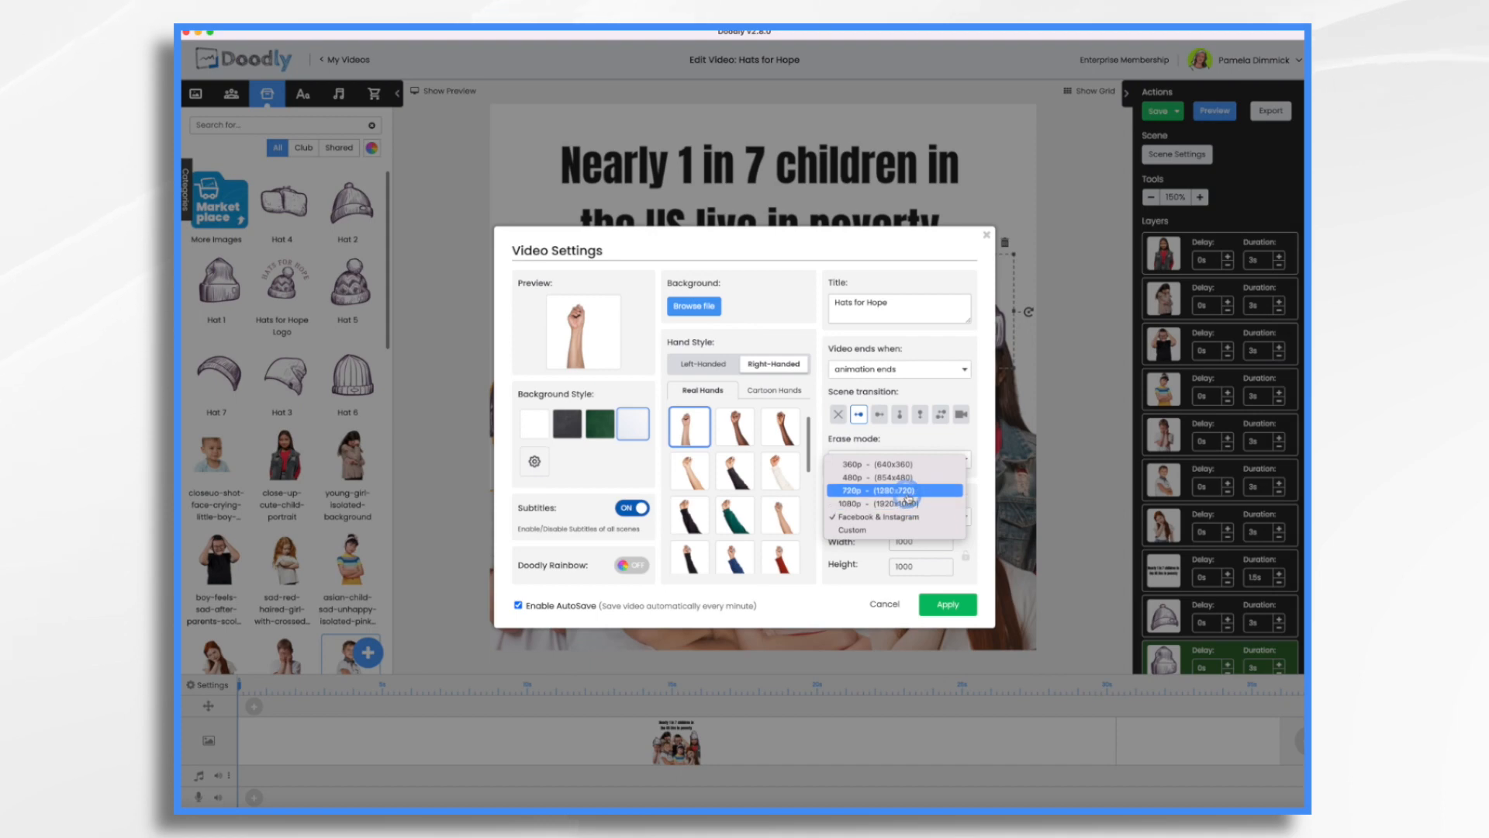
pyautogui.click(906, 491)
pyautogui.click(954, 604)
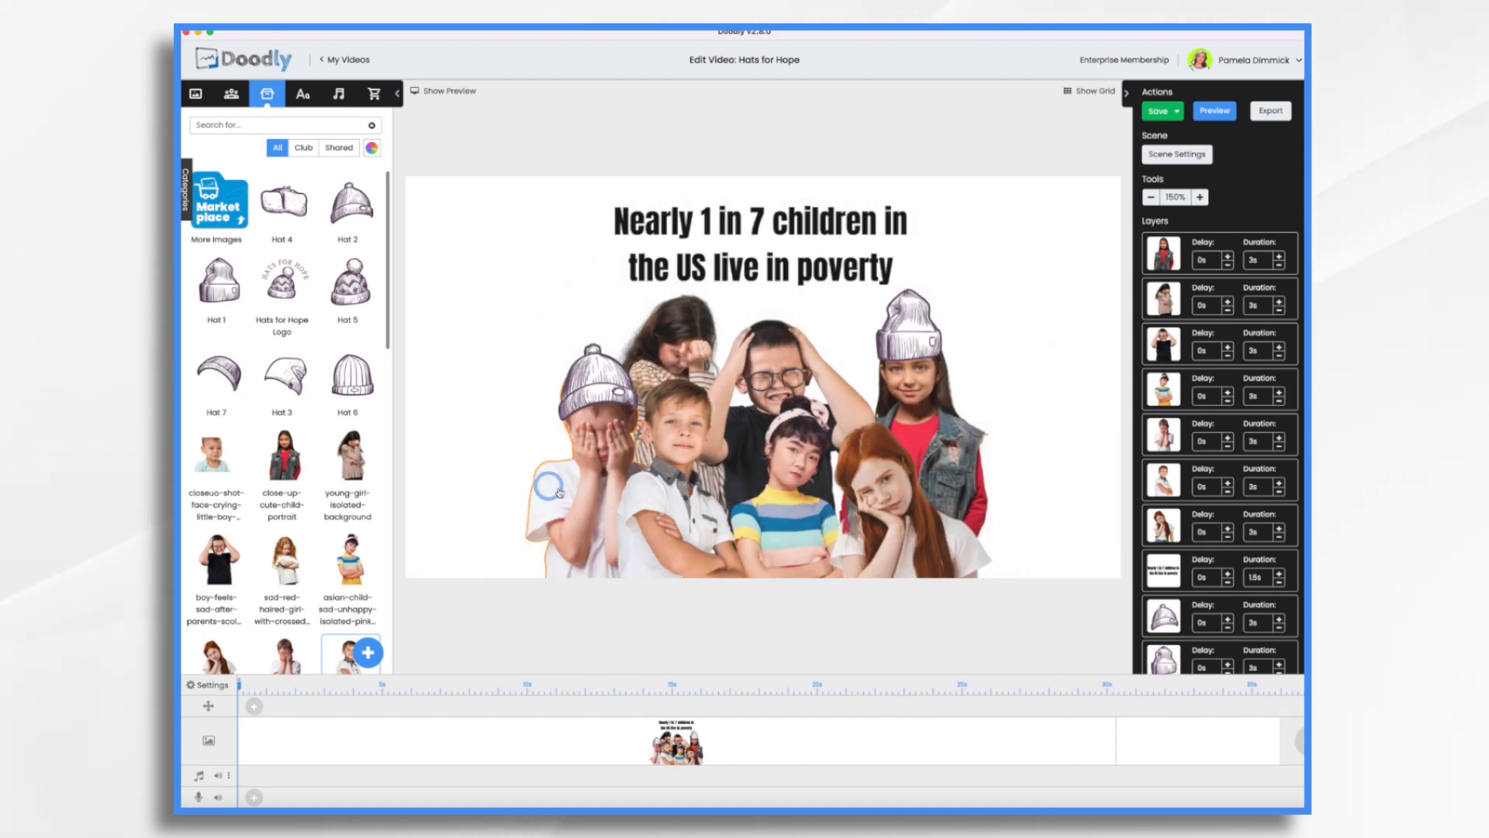
# Select the boy covering his face together with the hat on his head.
pyautogui.click(590, 433)
pyautogui.keyDown('shift'); pyautogui.click(585, 383); pyautogui.keyUp('shift')
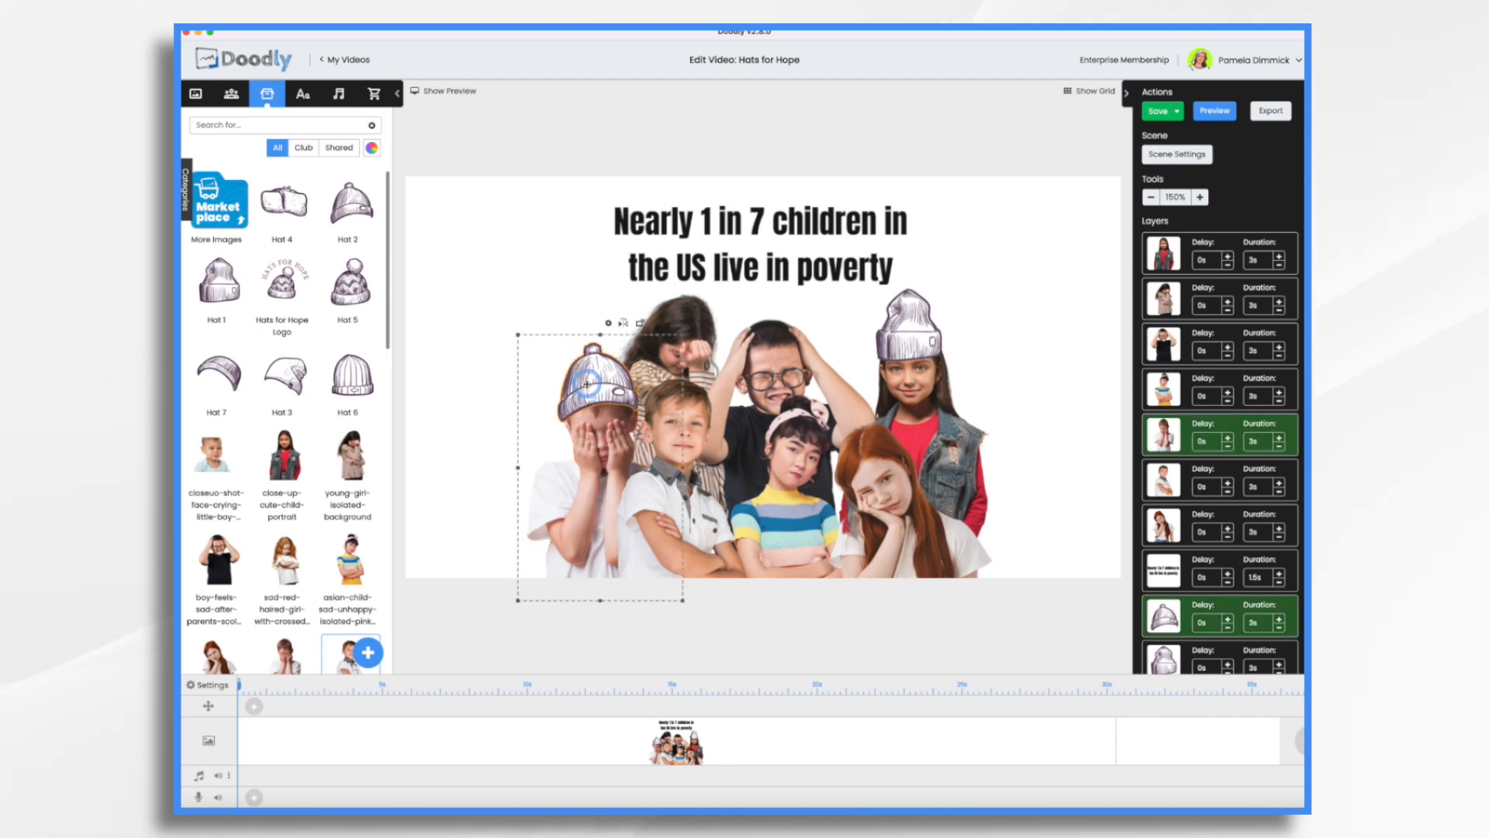
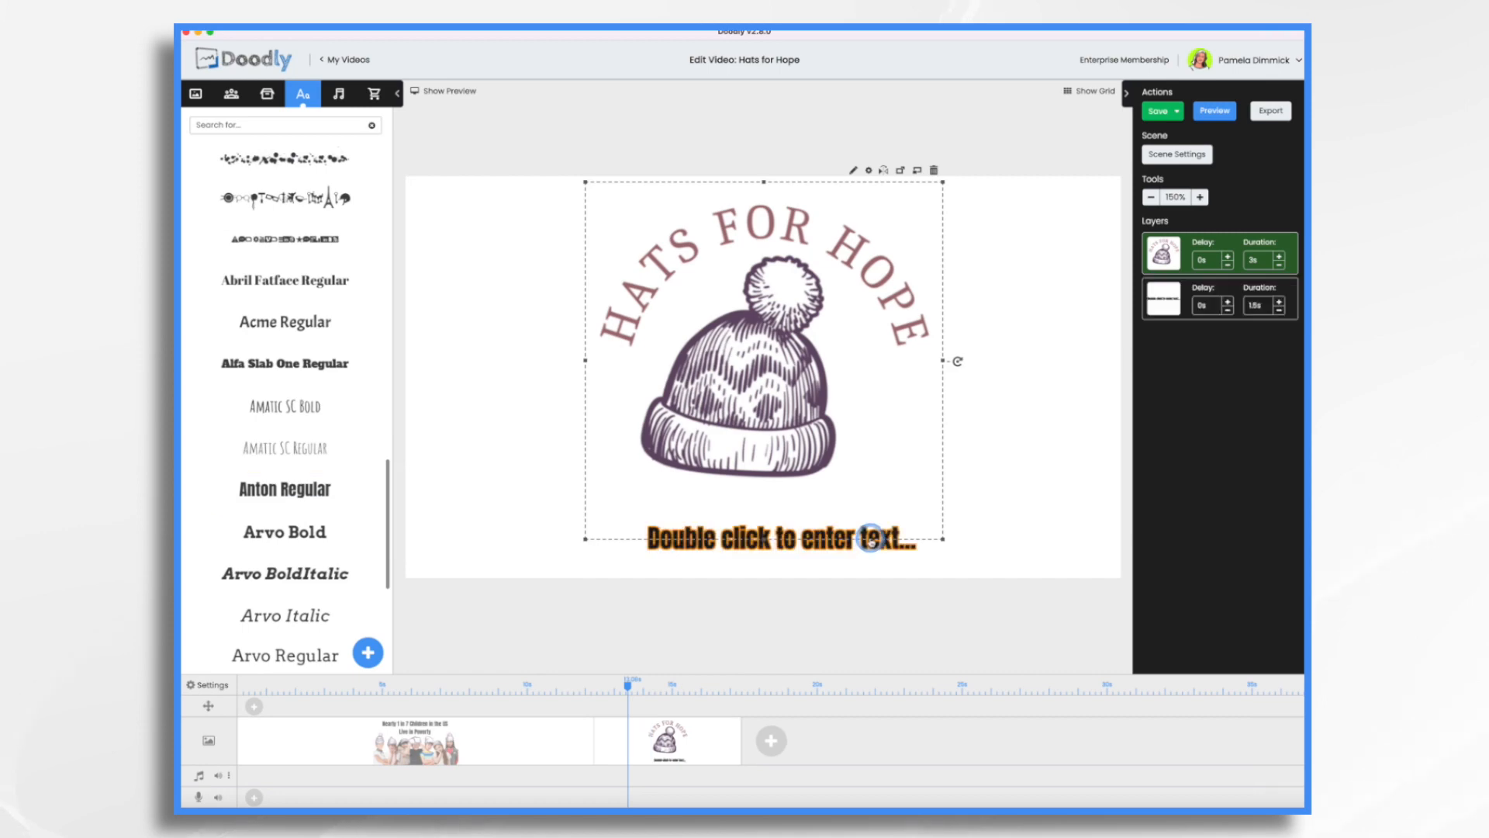
pyautogui.doubleClick(733, 543)
pyautogui.click(768, 375)
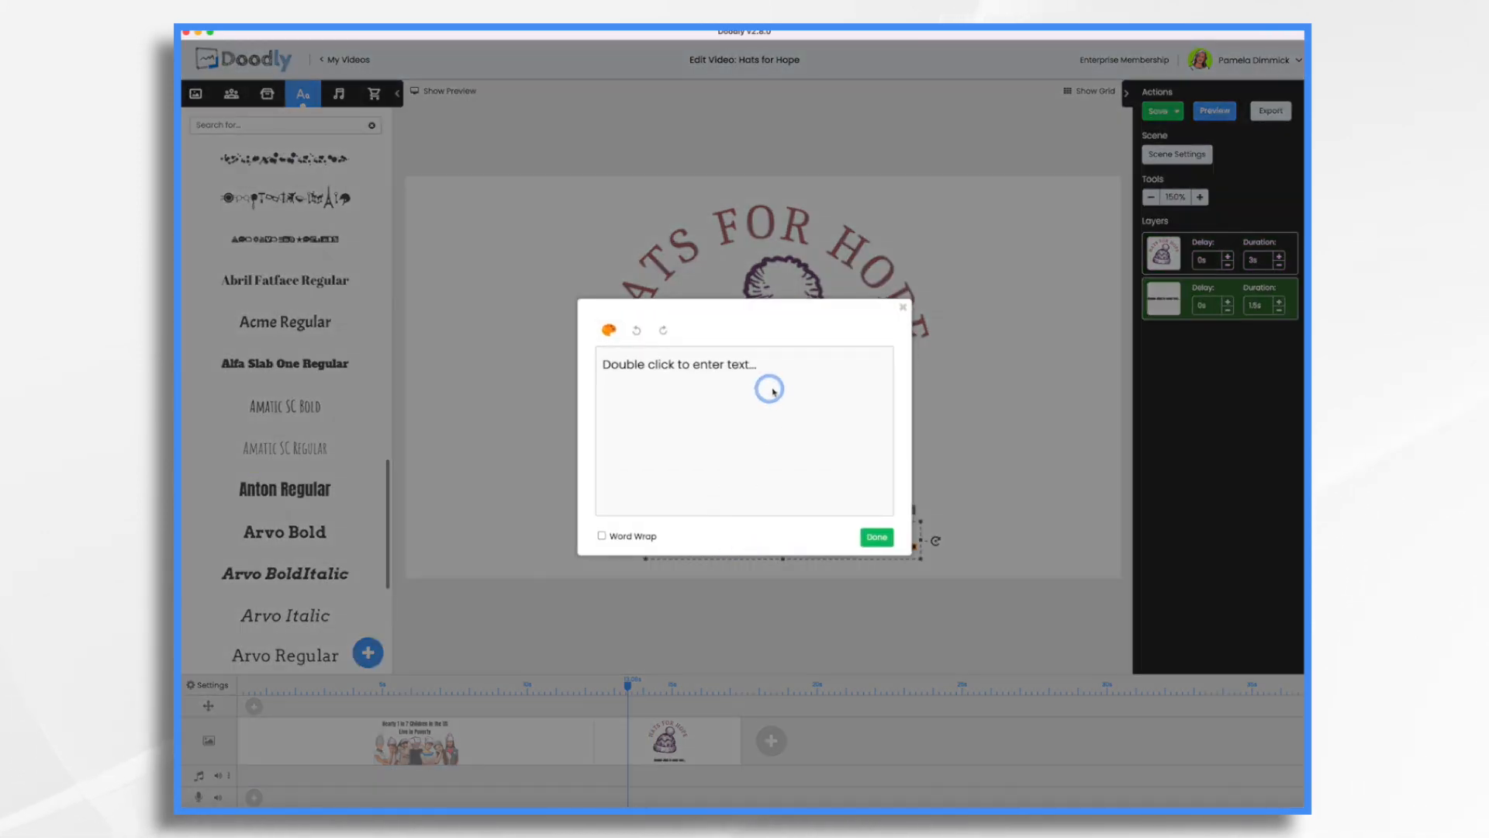
pyautogui.tripleClick(771, 375)
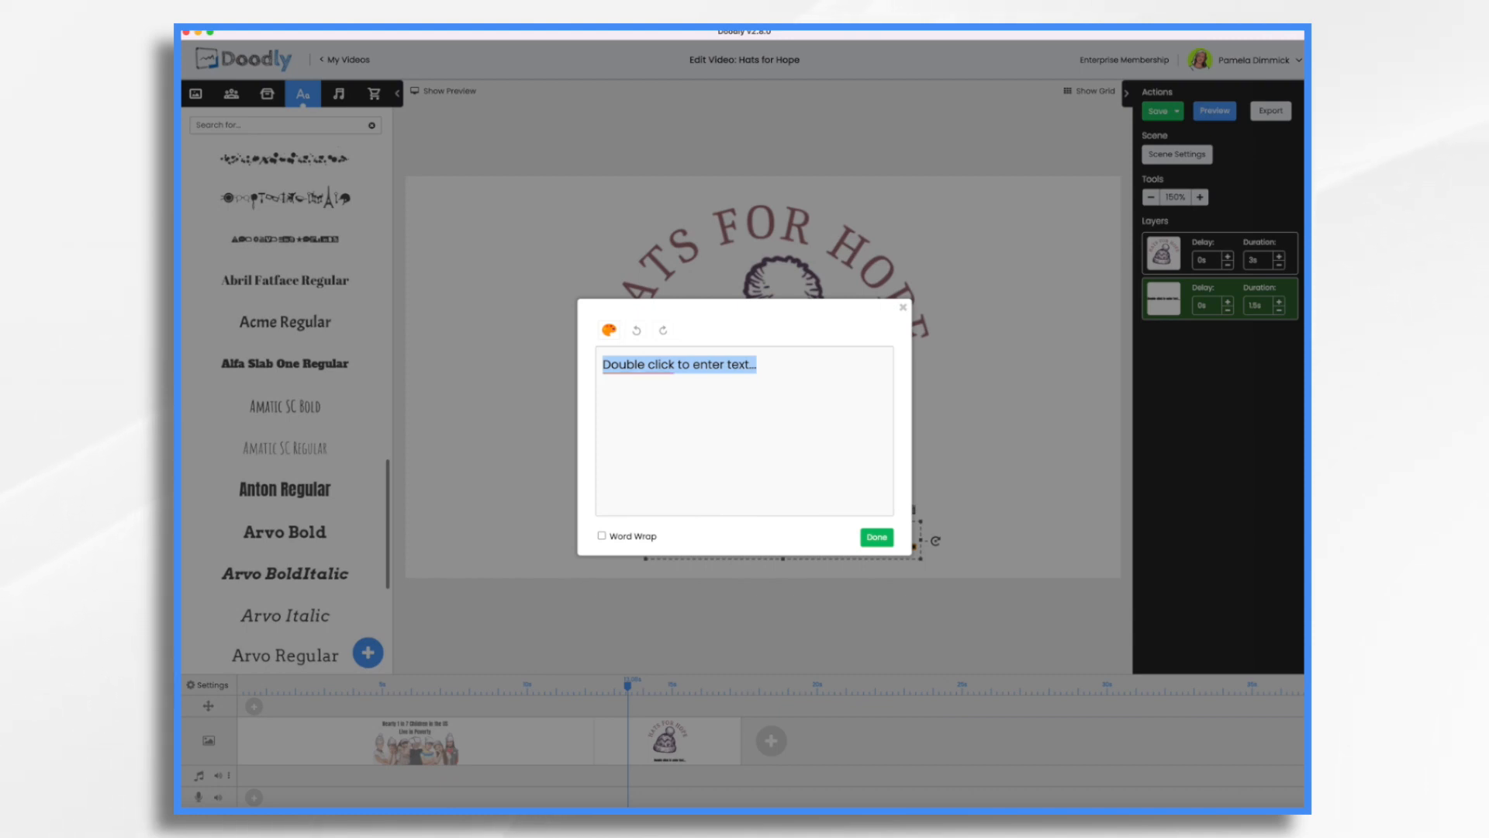
pyautogui.write('www.H')
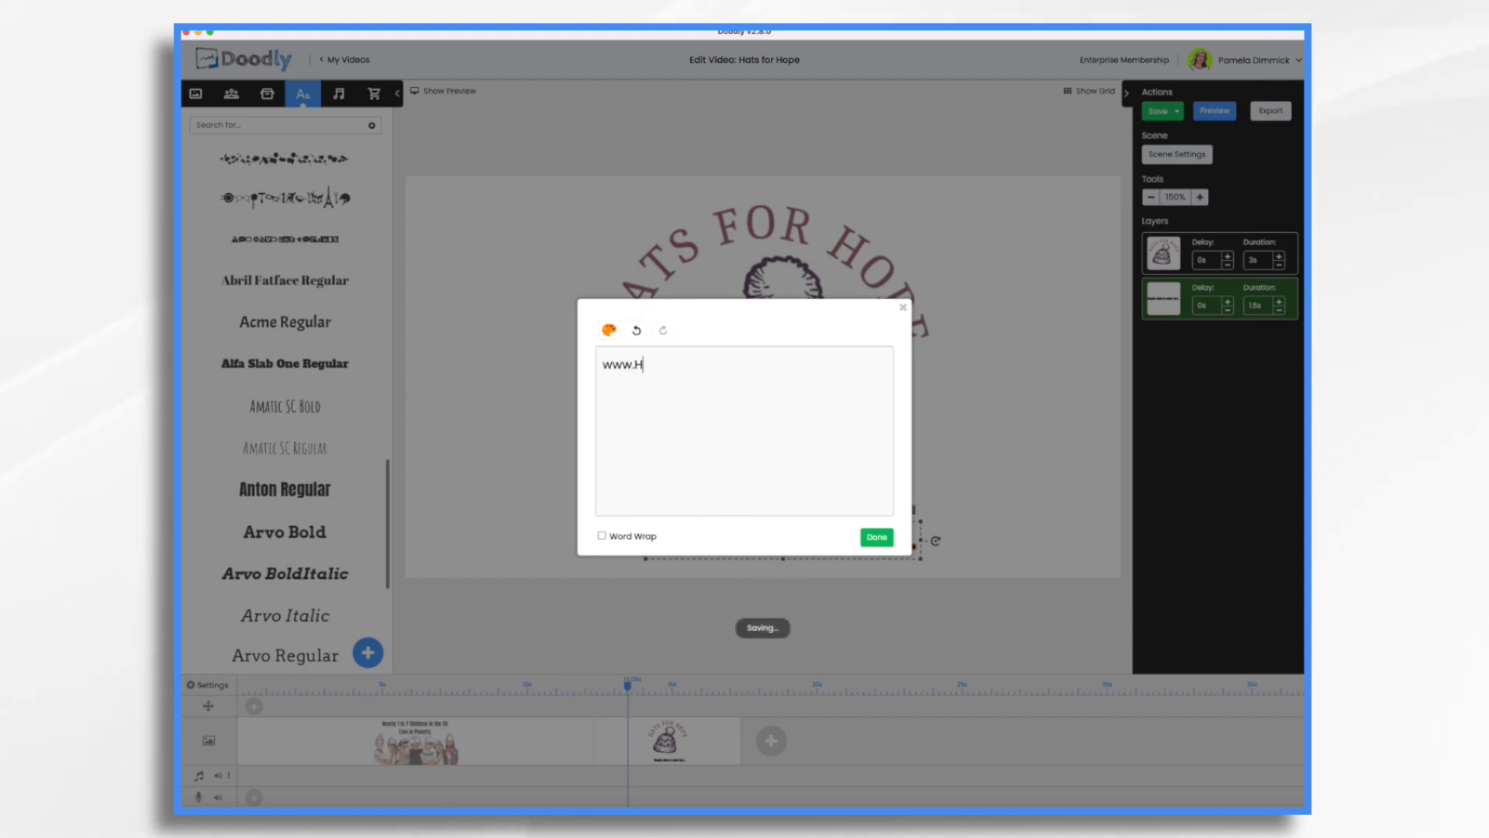
pyautogui.write('ats')
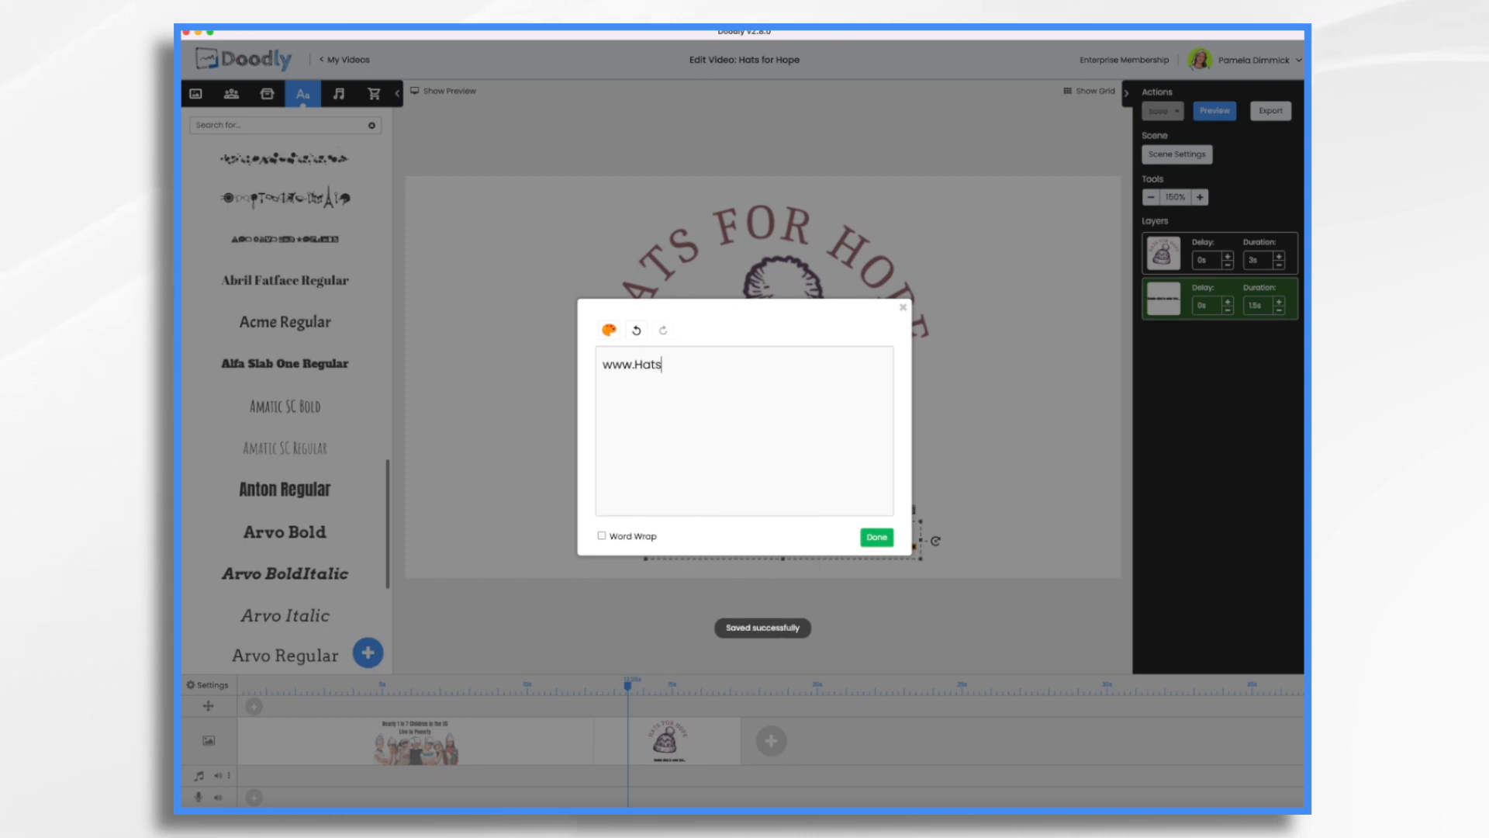
pyautogui.write('4ho')
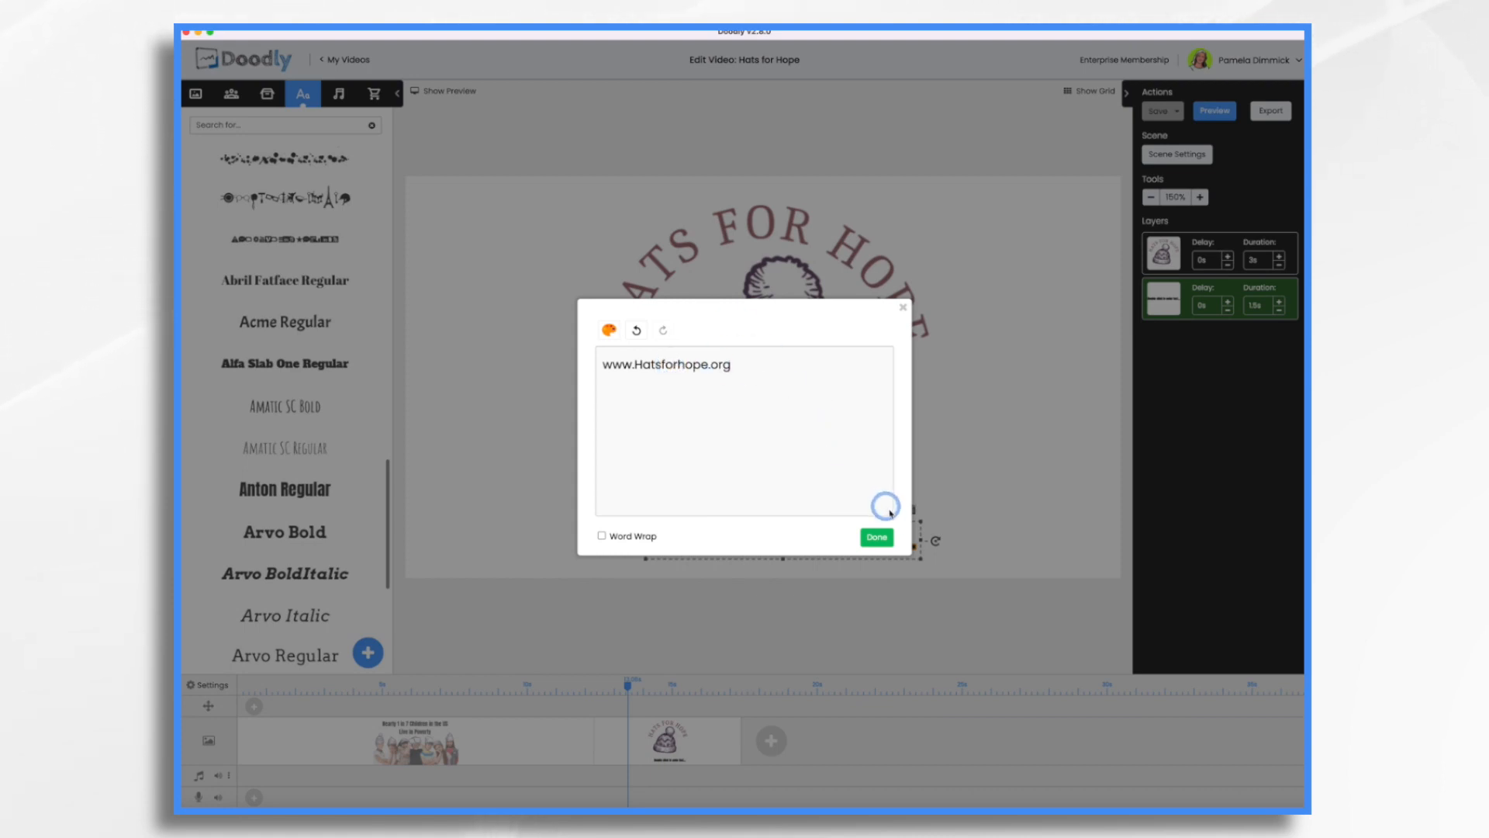
pyautogui.press('Left')
pyautogui.press('Left')
pyautogui.press('Left')
pyautogui.press('Left')
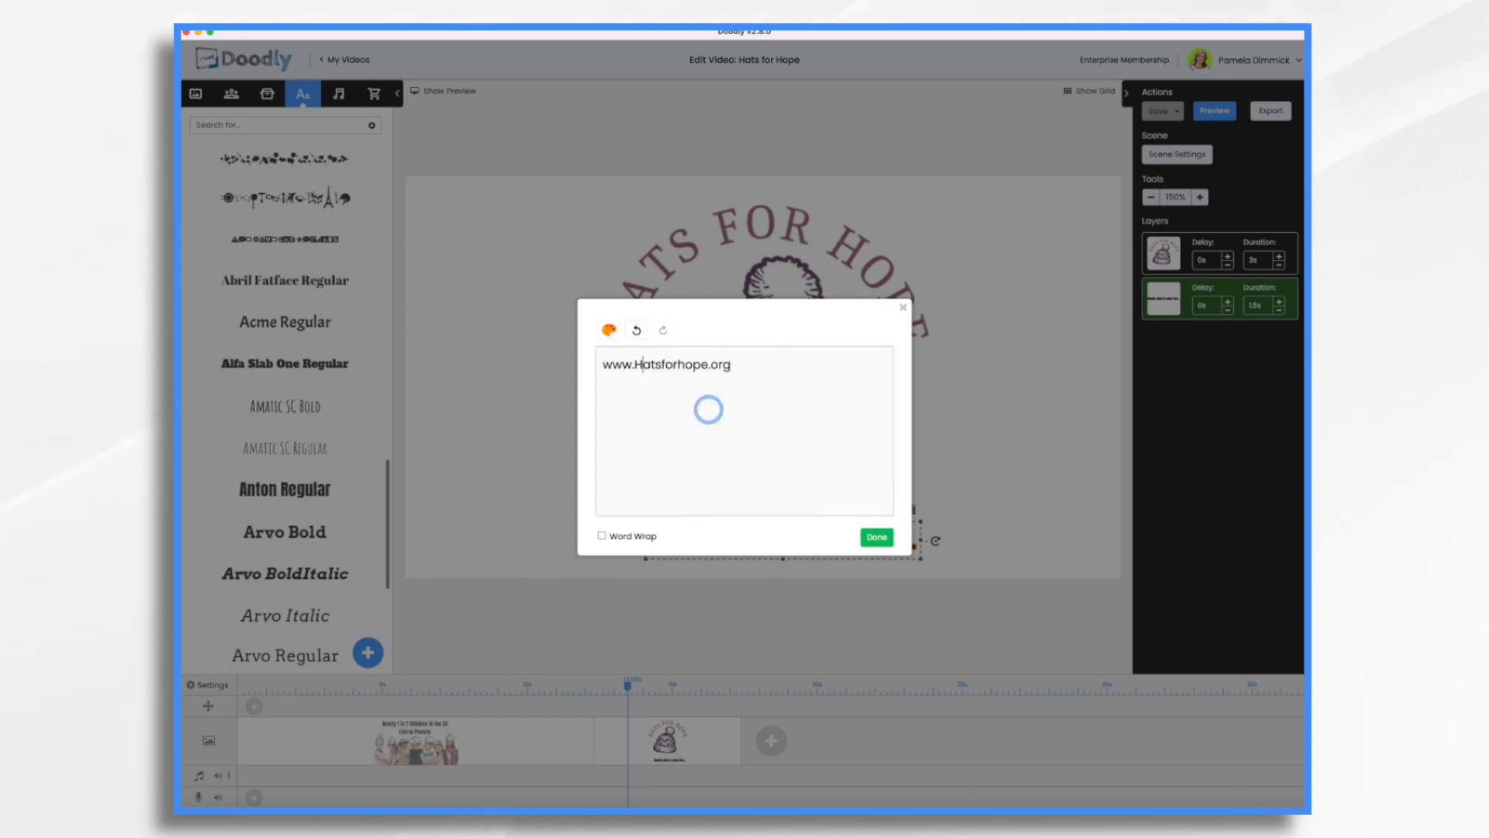
pyautogui.press('Left')
pyautogui.press('Left')
pyautogui.press('BackSpace')
pyautogui.write('h')
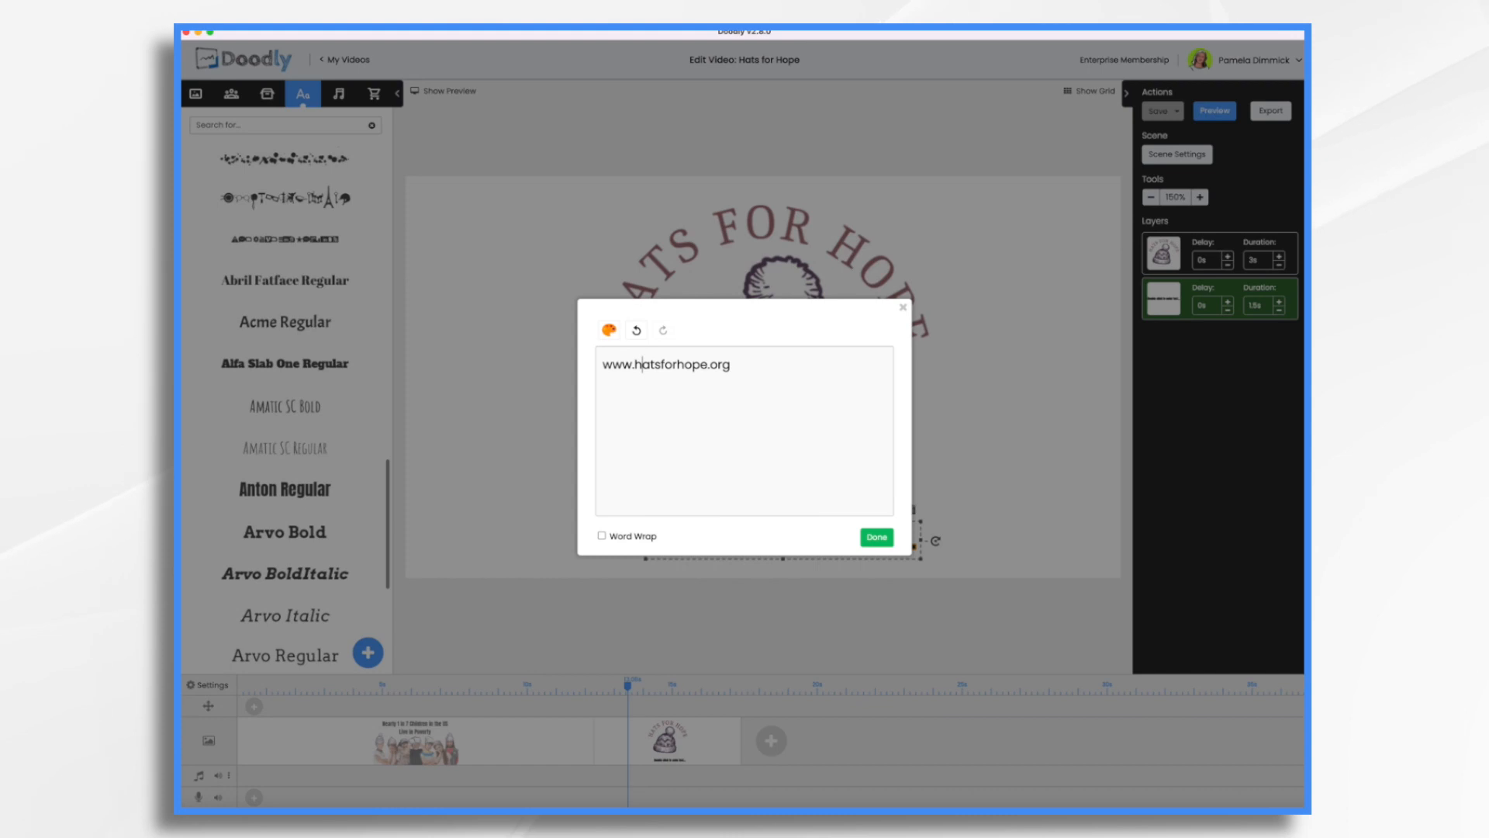
pyautogui.click(877, 540)
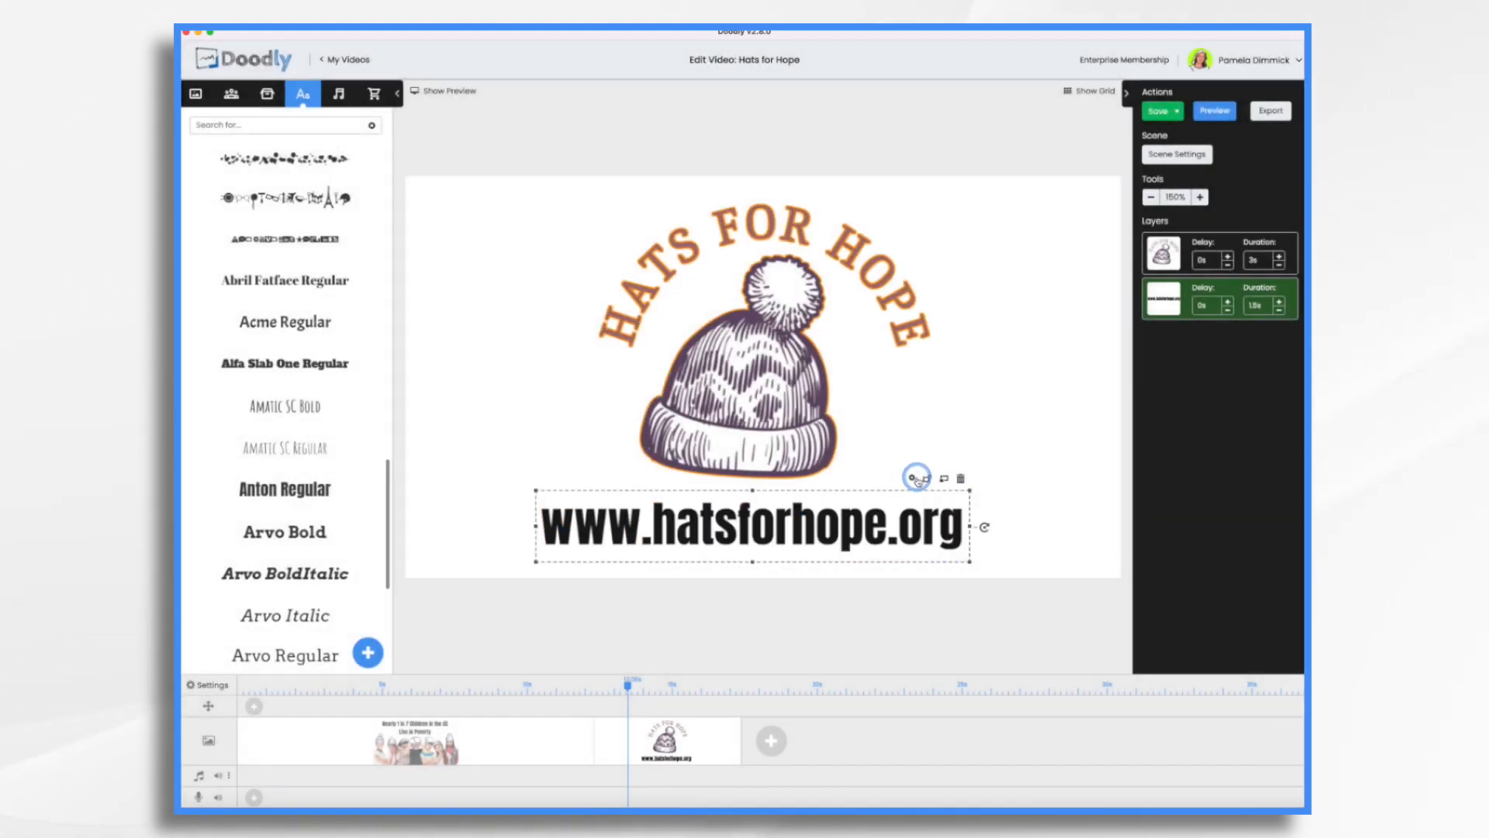
# Set the web address text's color to dark purple (#692A62) and apply the asset settings.
pyautogui.click(799, 518)
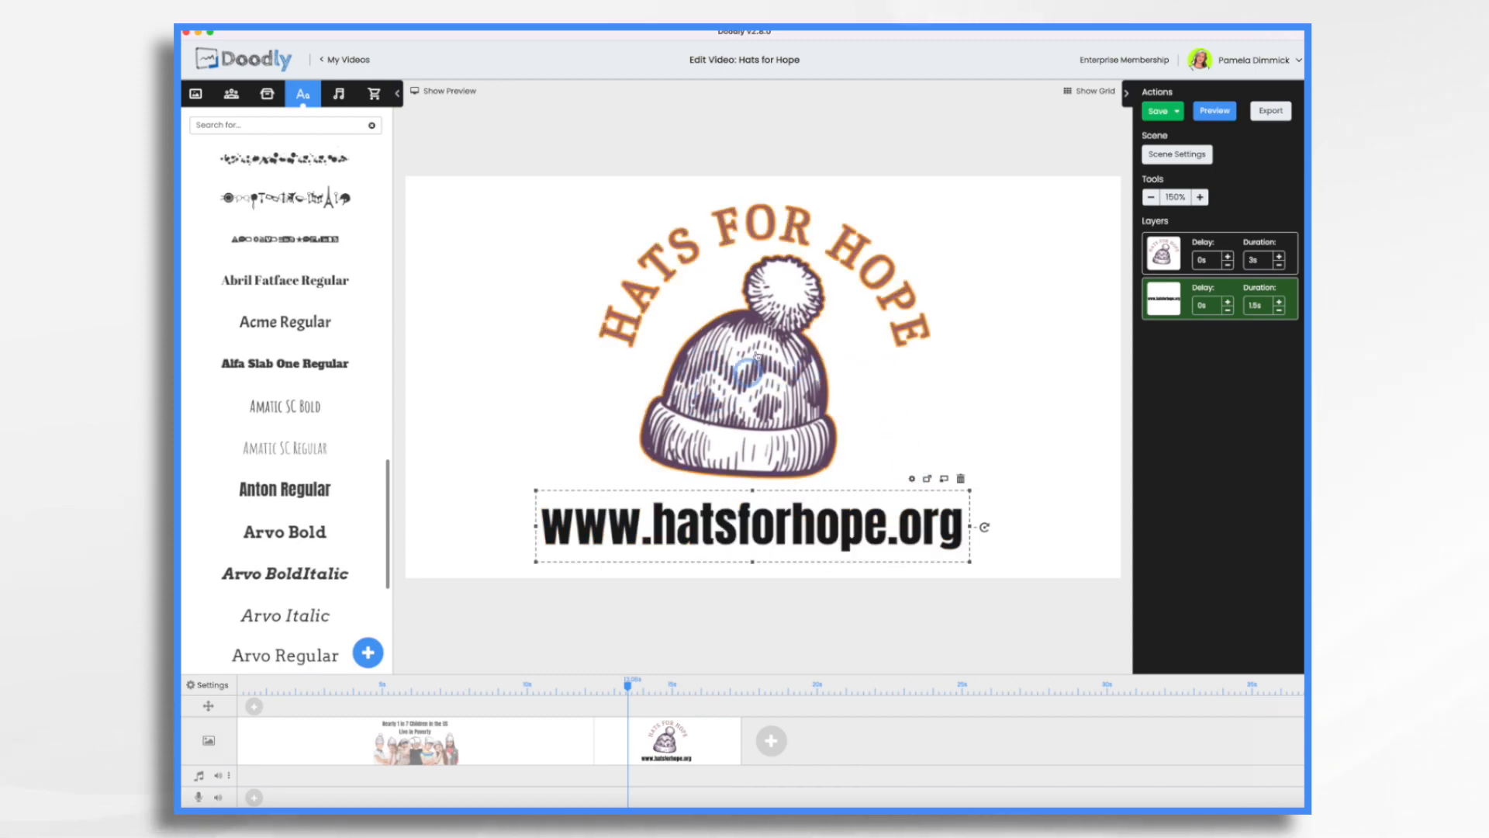
pyautogui.click(913, 478)
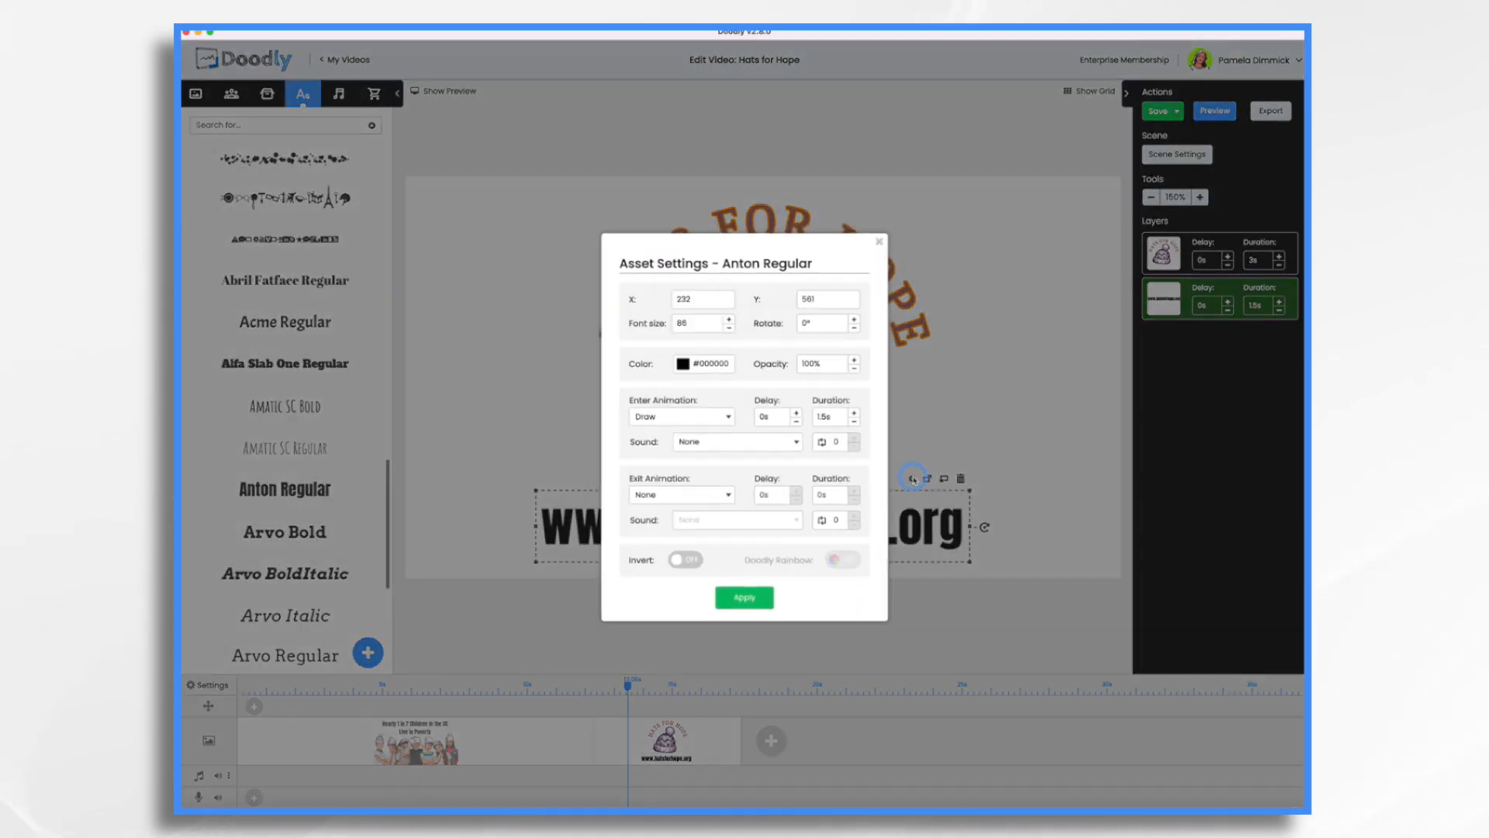
pyautogui.click(694, 360)
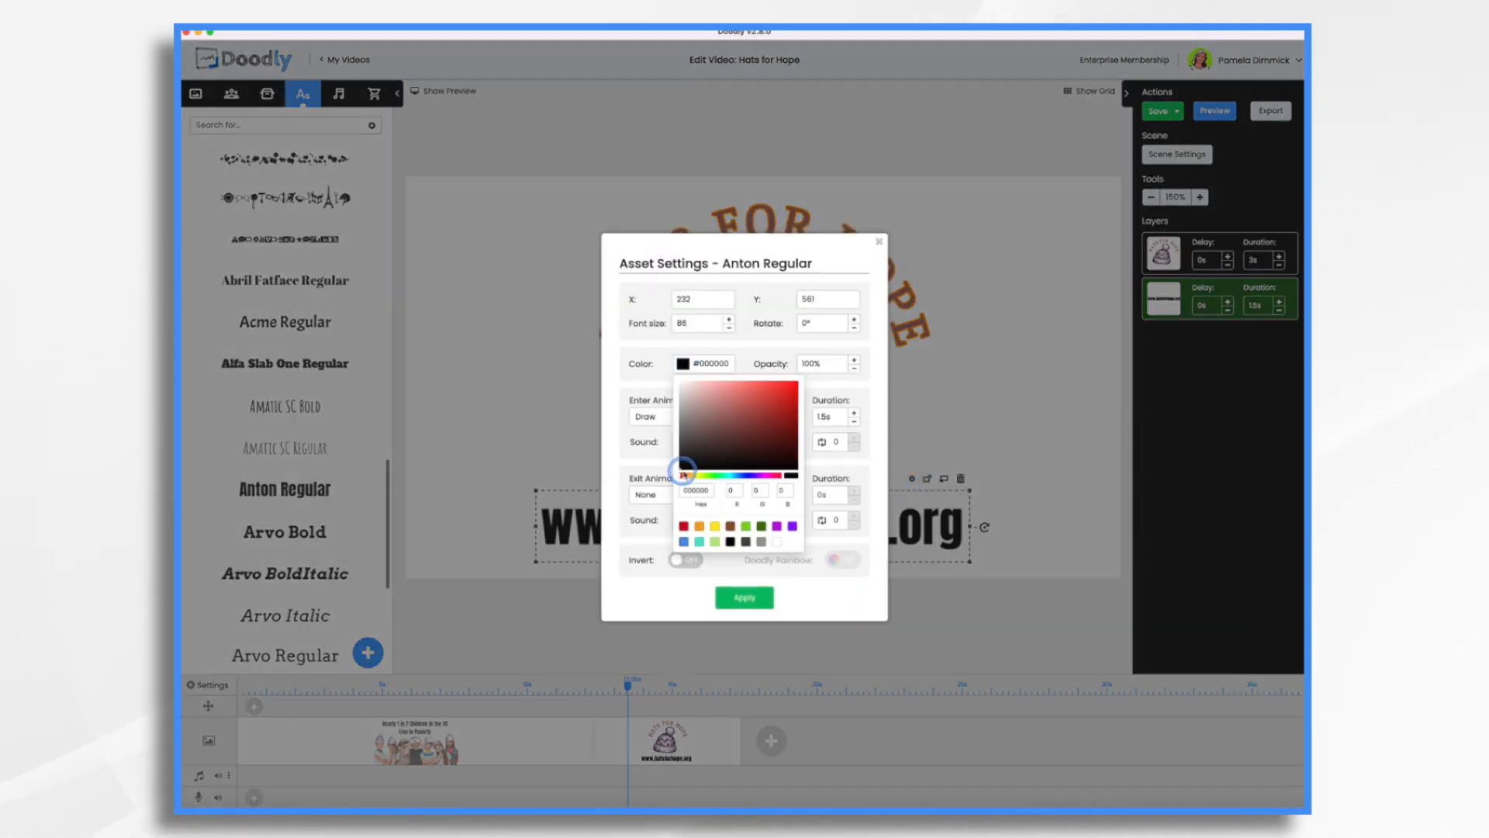
pyautogui.click(764, 462)
pyautogui.moveTo(680, 475); pyautogui.dragTo(751, 432)
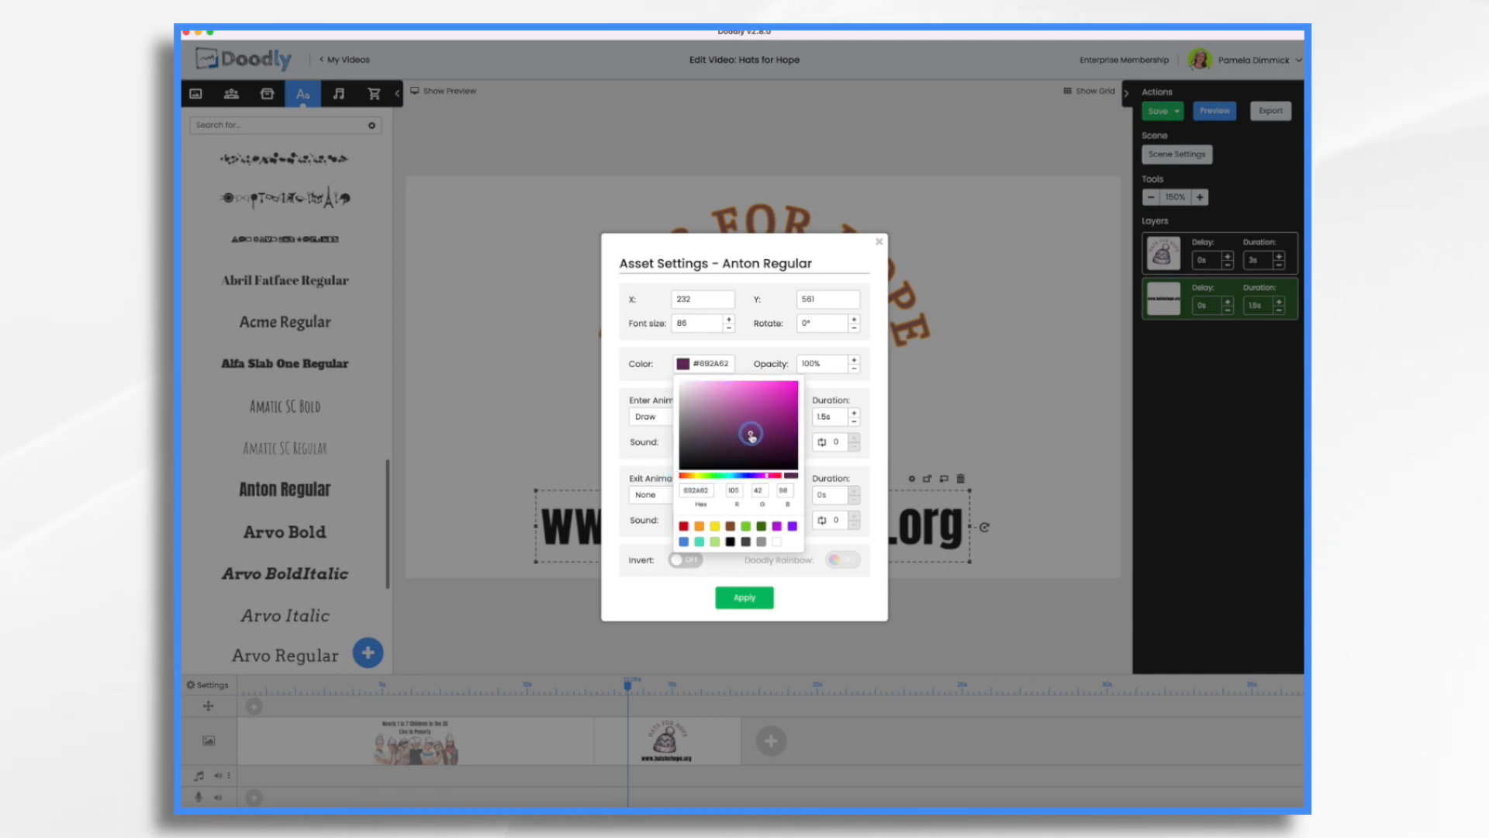
pyautogui.click(745, 598)
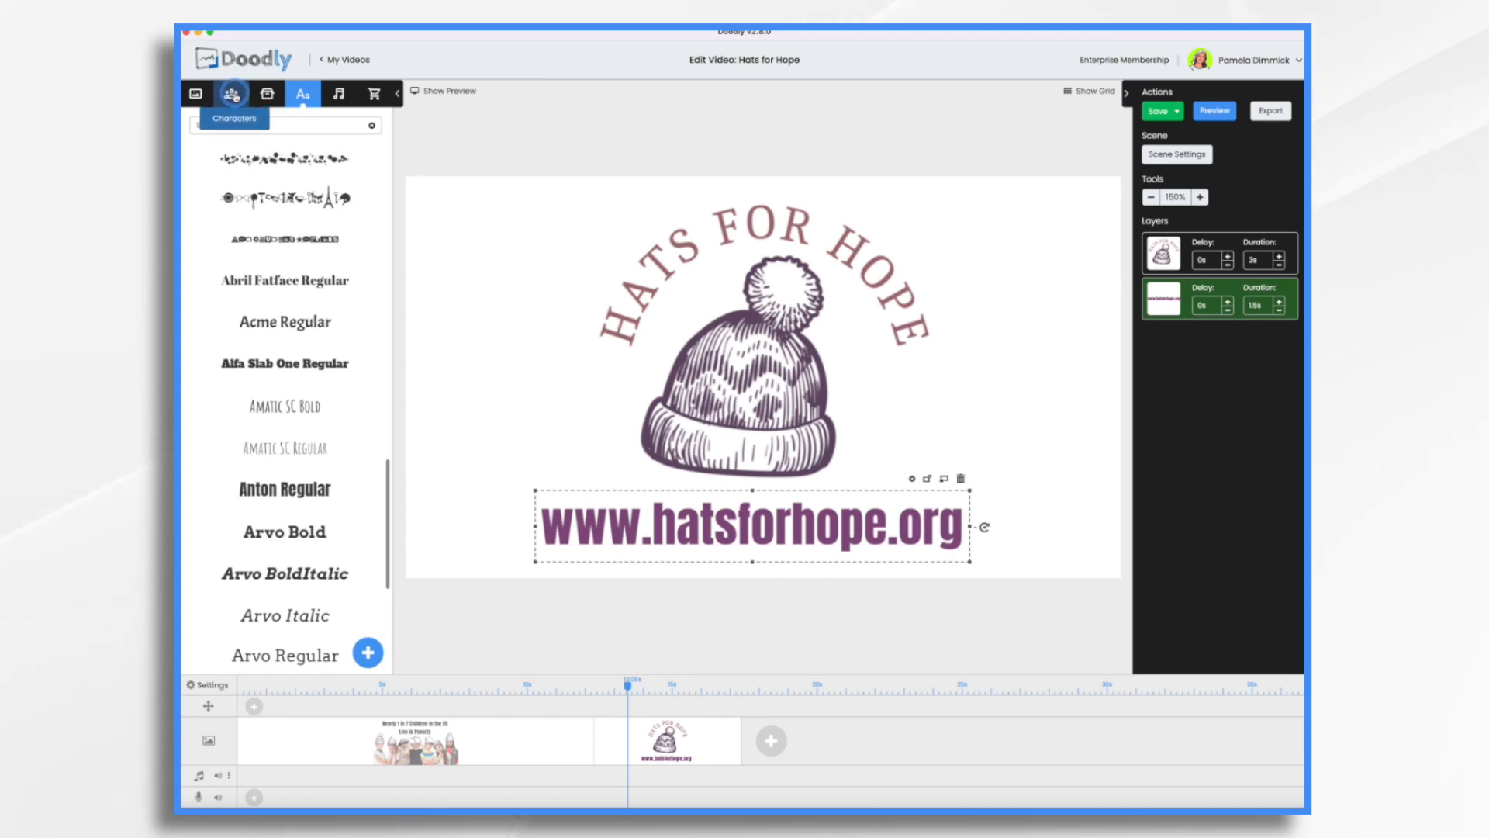
# Look through the child character drawings and search the character library for "brad".
pyautogui.click(232, 94)
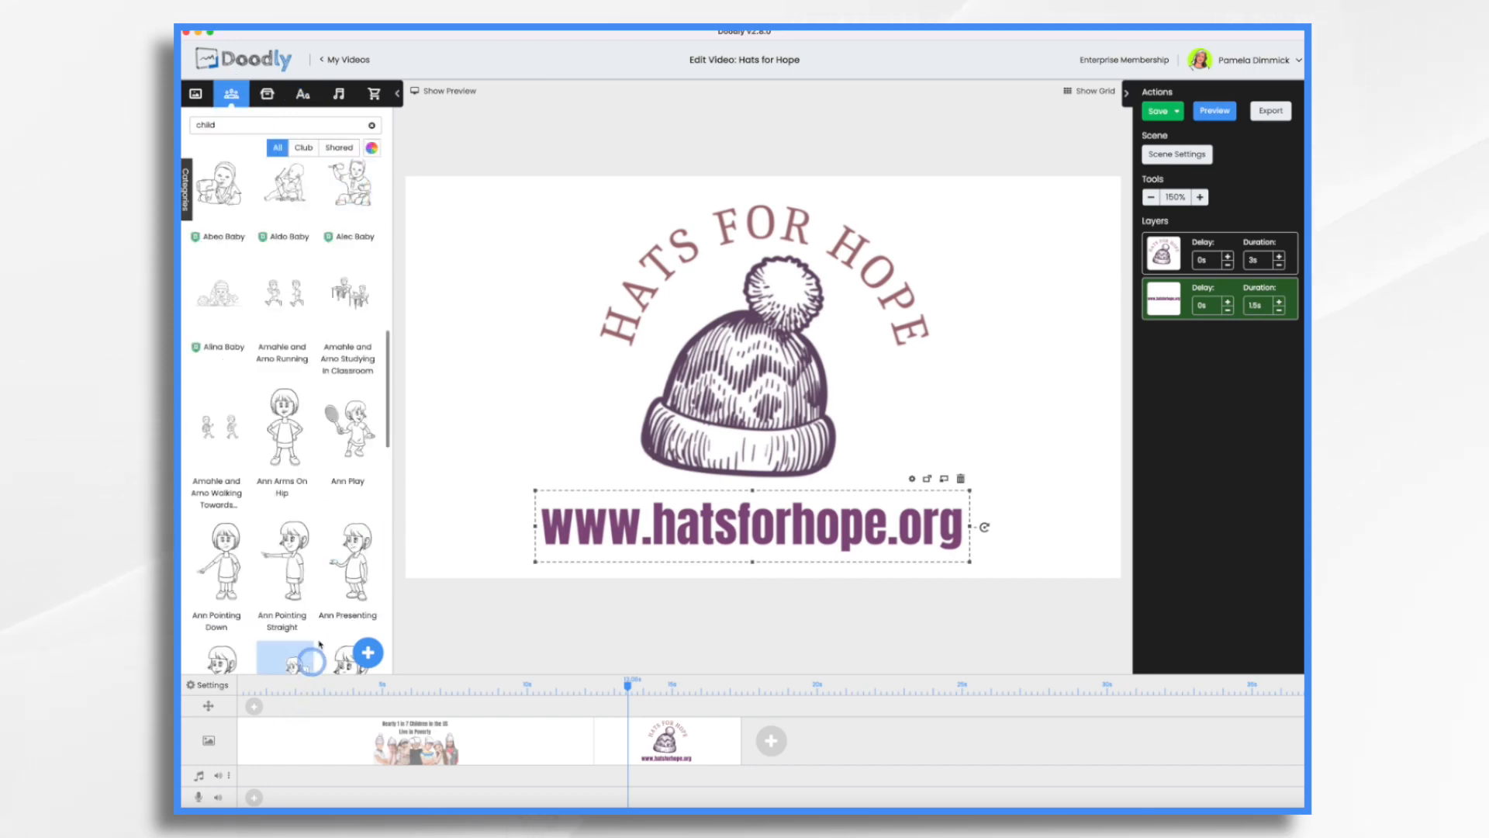
pyautogui.scroll(-2, 308, 594)
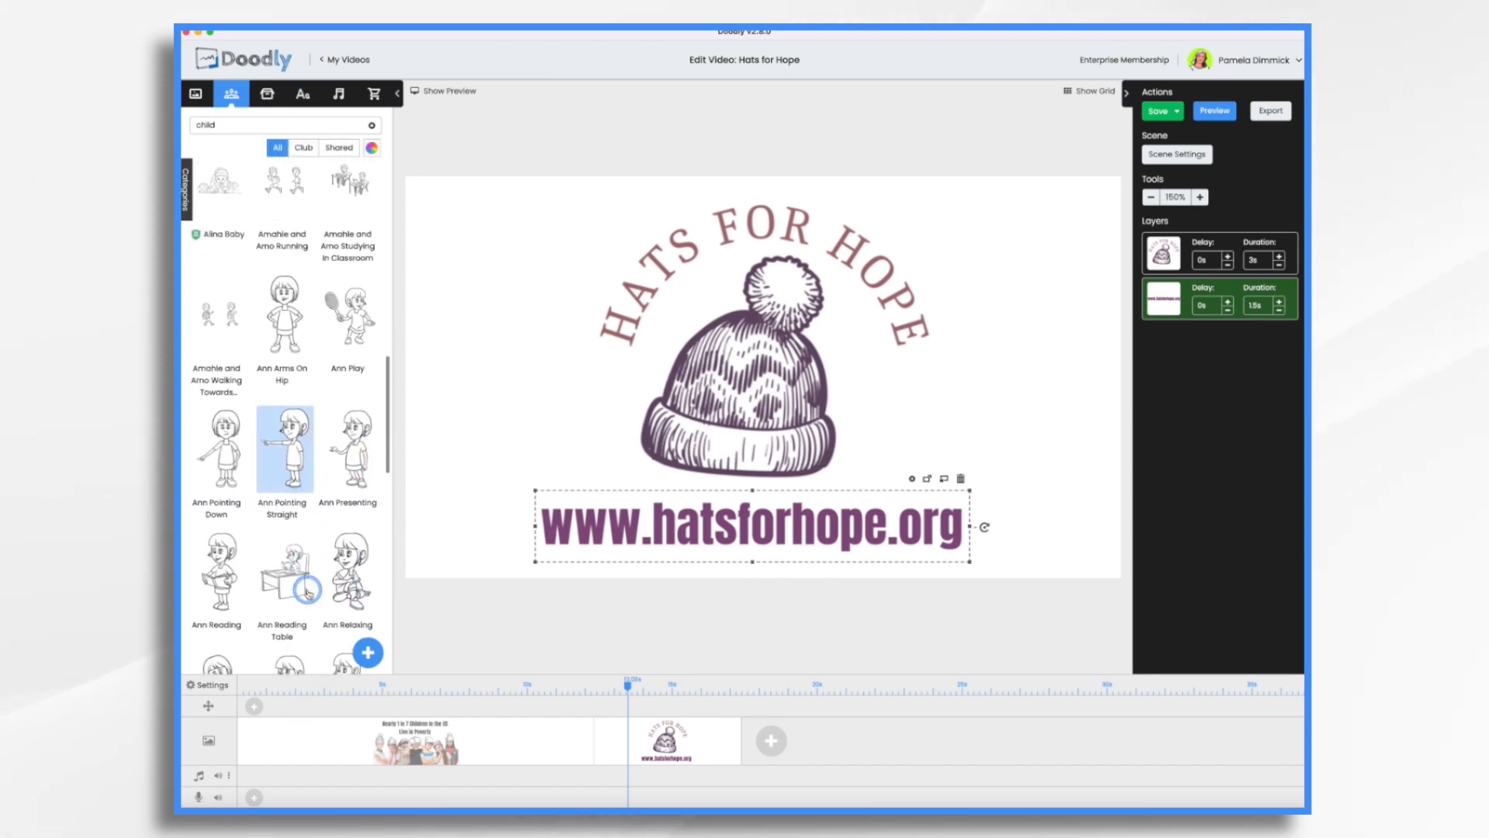
pyautogui.scroll(-10, 294, 440)
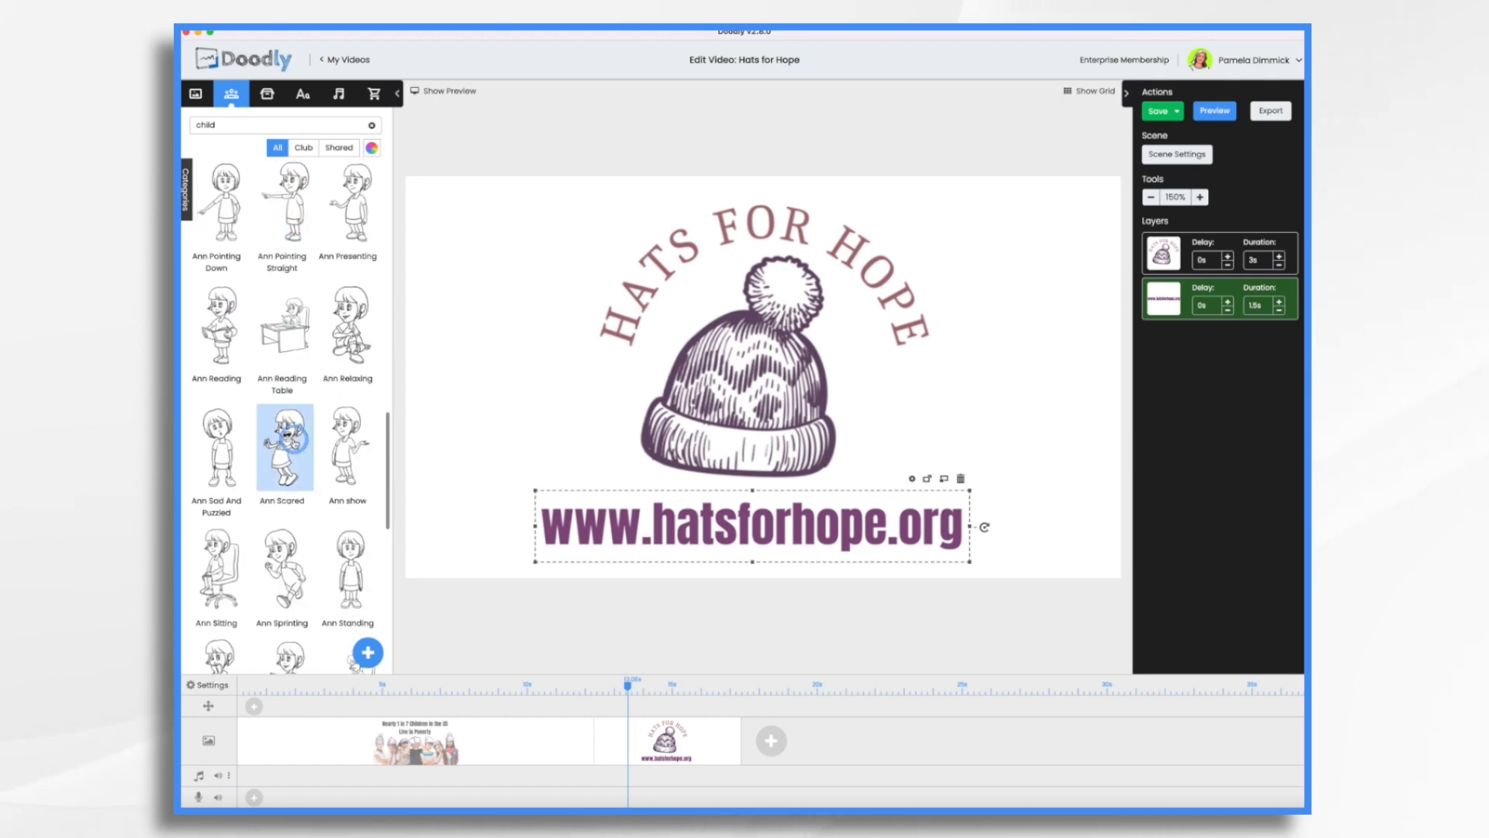
pyautogui.scroll(-3, 295, 434)
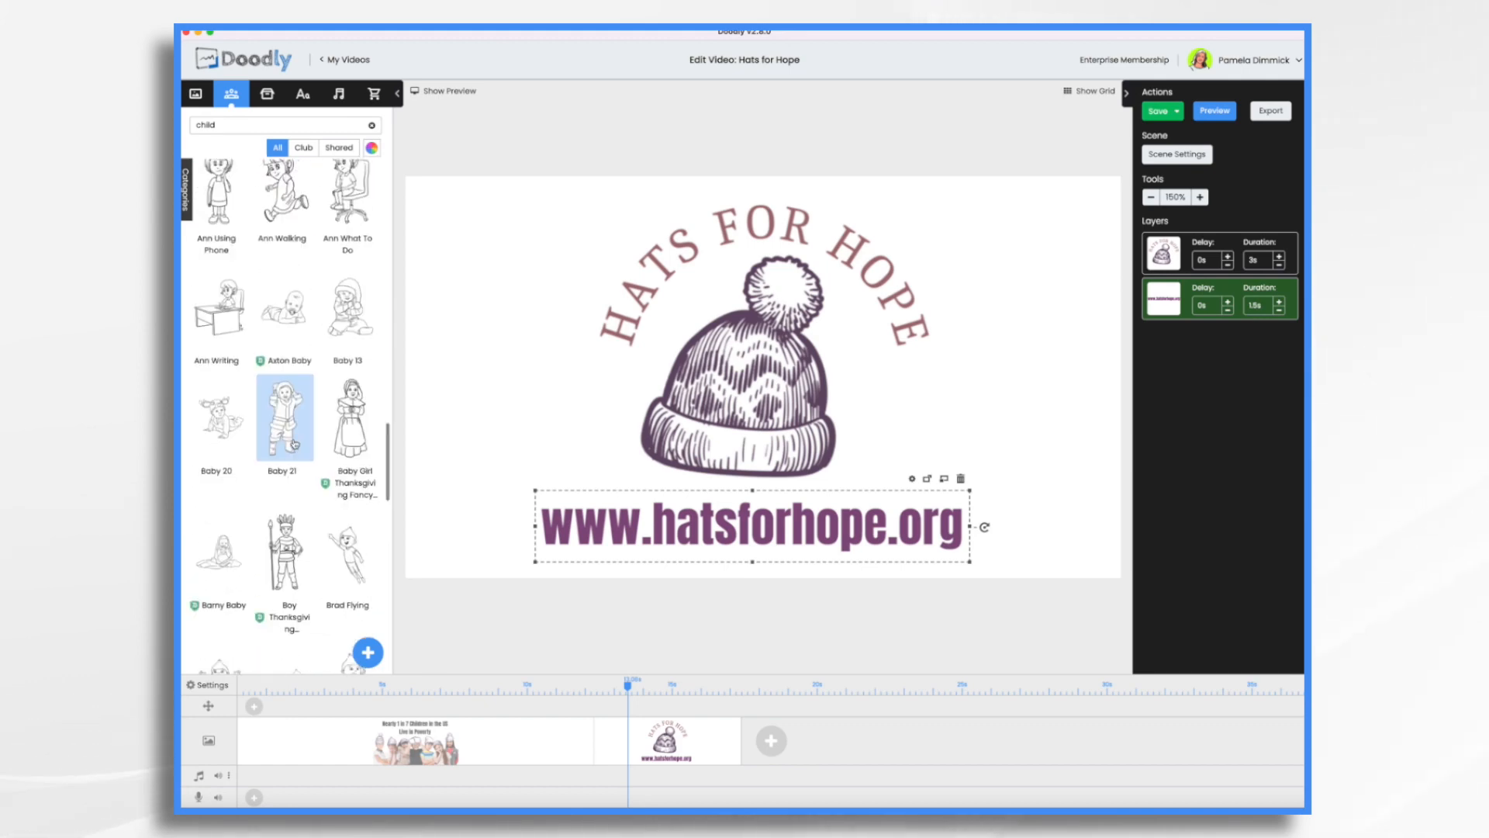
pyautogui.scroll(15, 295, 435)
pyautogui.click(272, 125)
pyautogui.press('BackSpace')
pyautogui.press('BackSpace')
pyautogui.press('BackSpace')
pyautogui.press('BackSpace')
pyautogui.press('BackSpace')
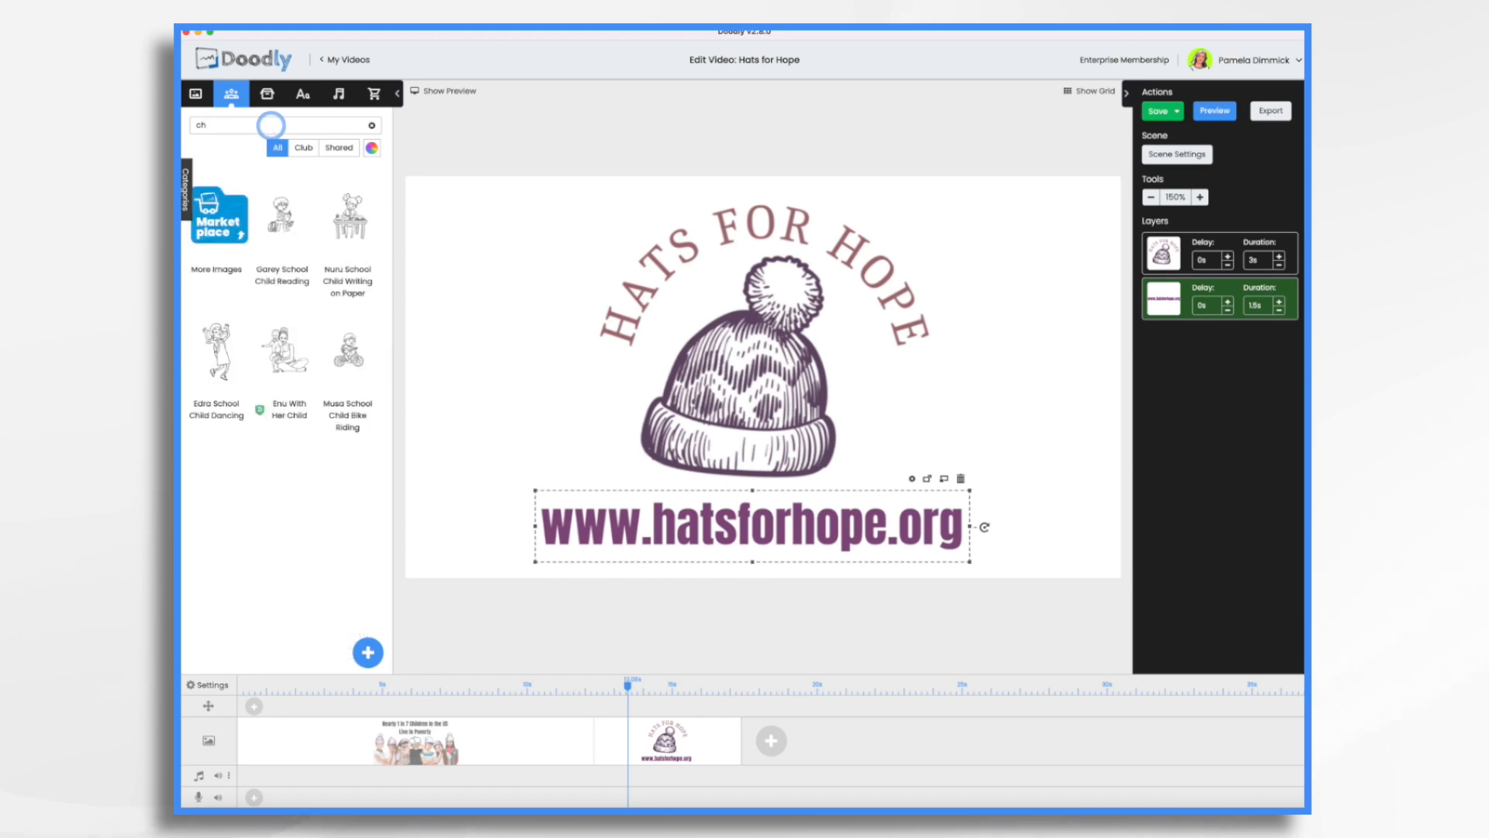
pyautogui.write('brad')
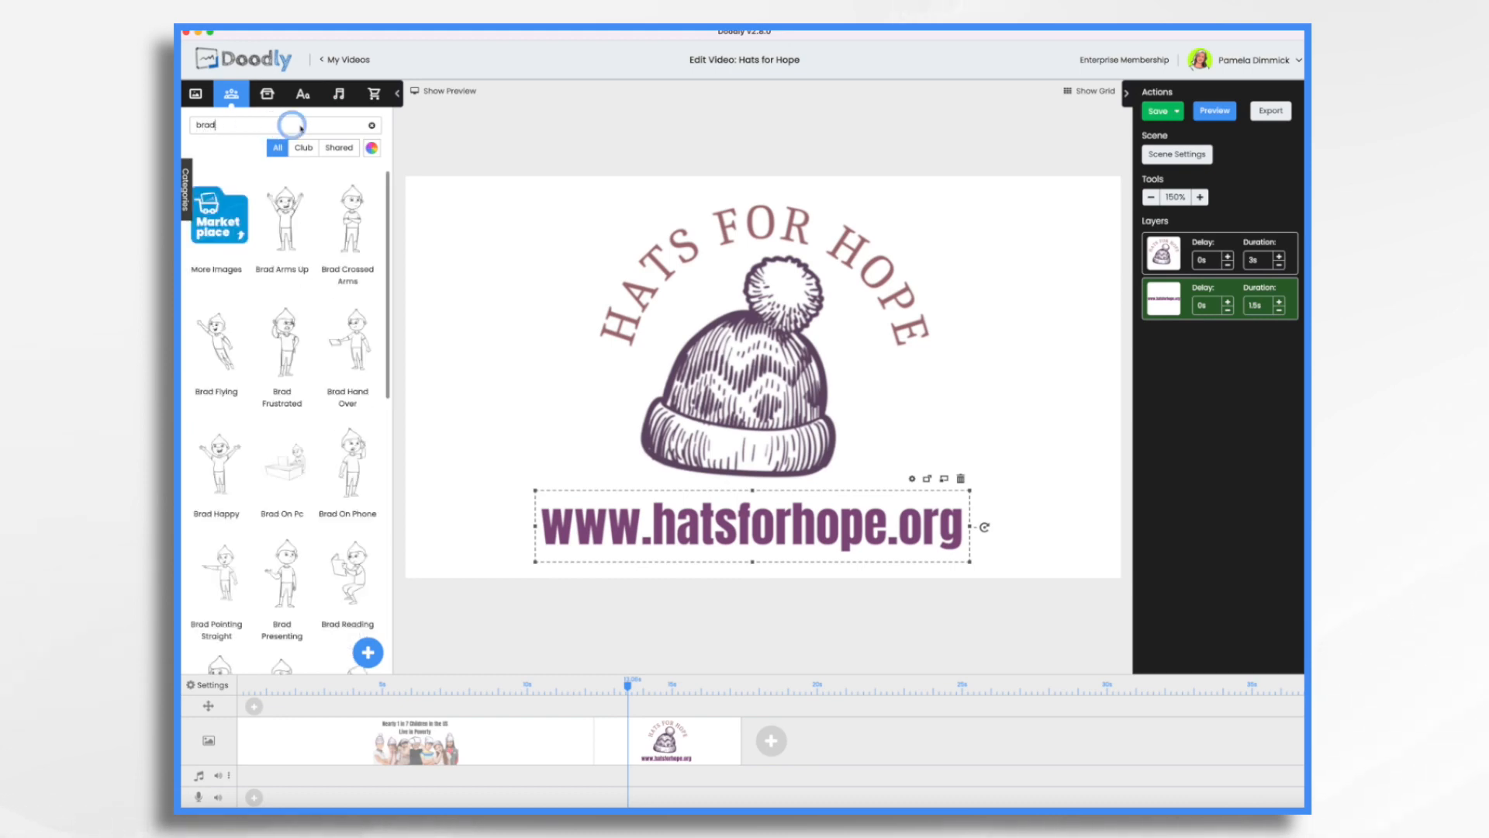
# Add the Brad Arms Up character to the left of the logo and enlarge it to nearly the scene's height.
pyautogui.moveTo(293, 228); pyautogui.dragTo(486, 468)
pyautogui.moveTo(493, 324); pyautogui.dragTo(540, 206)
pyautogui.moveTo(490, 406); pyautogui.dragTo(497, 419)
# Search the characters for "ann", add Ann Presenting to the right of the logo and enlarge her to roughly match the boy.
pyautogui.doubleClick(205, 124)
pyautogui.write('ann')
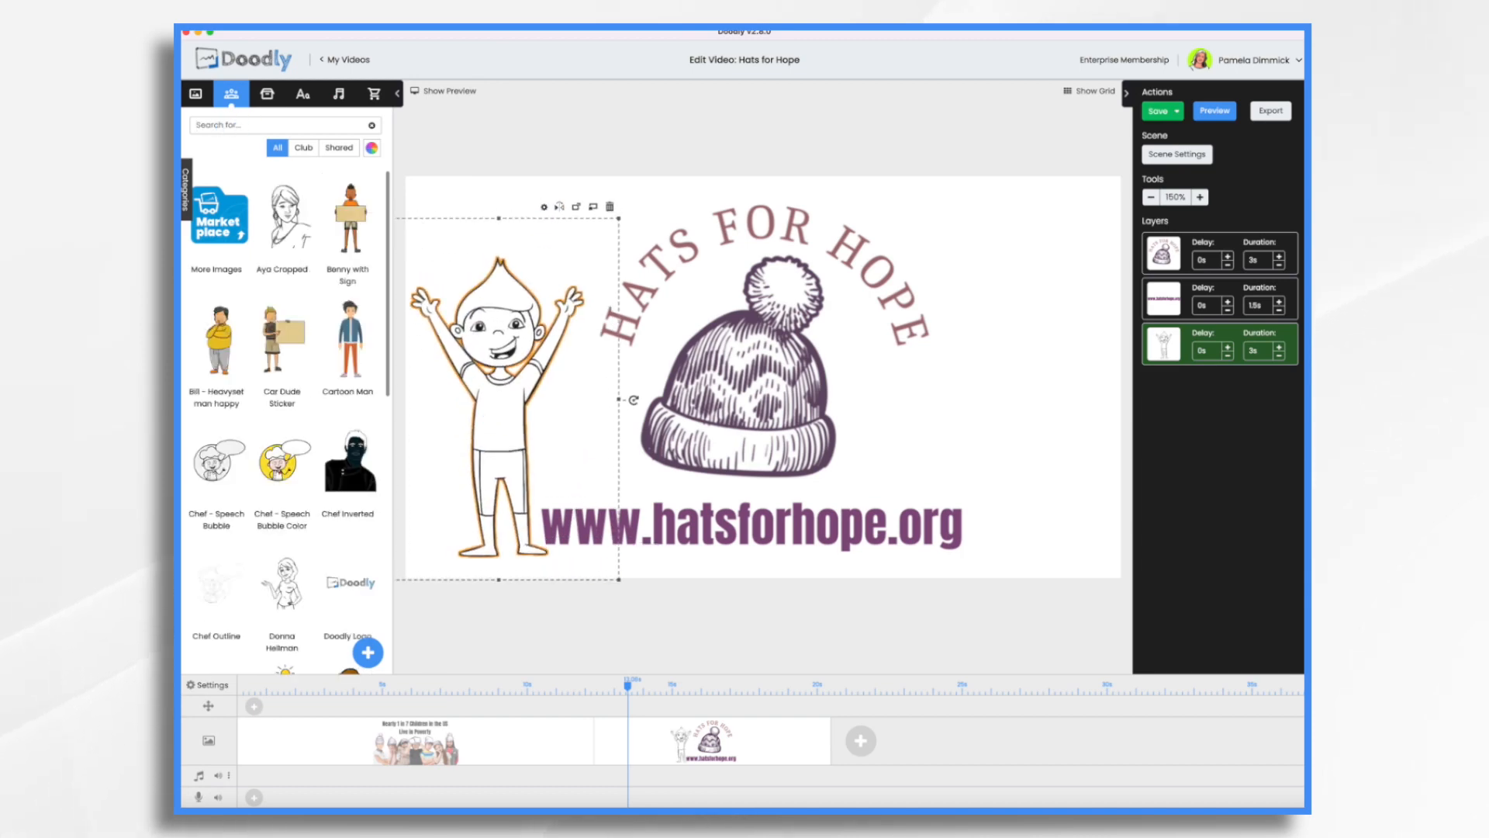
pyautogui.moveTo(351, 217); pyautogui.dragTo(972, 426)
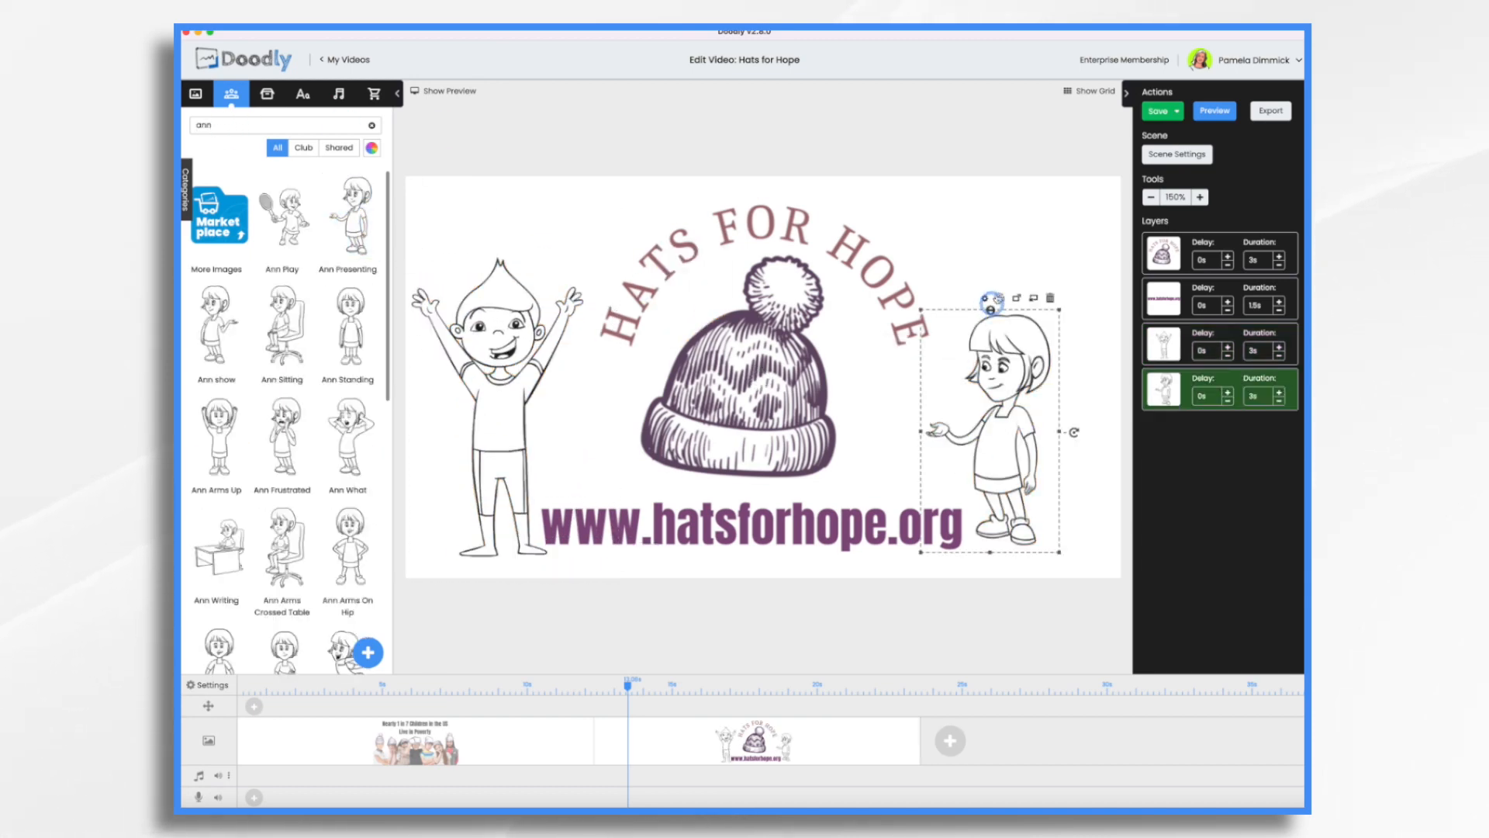
pyautogui.moveTo(964, 316); pyautogui.dragTo(908, 231)
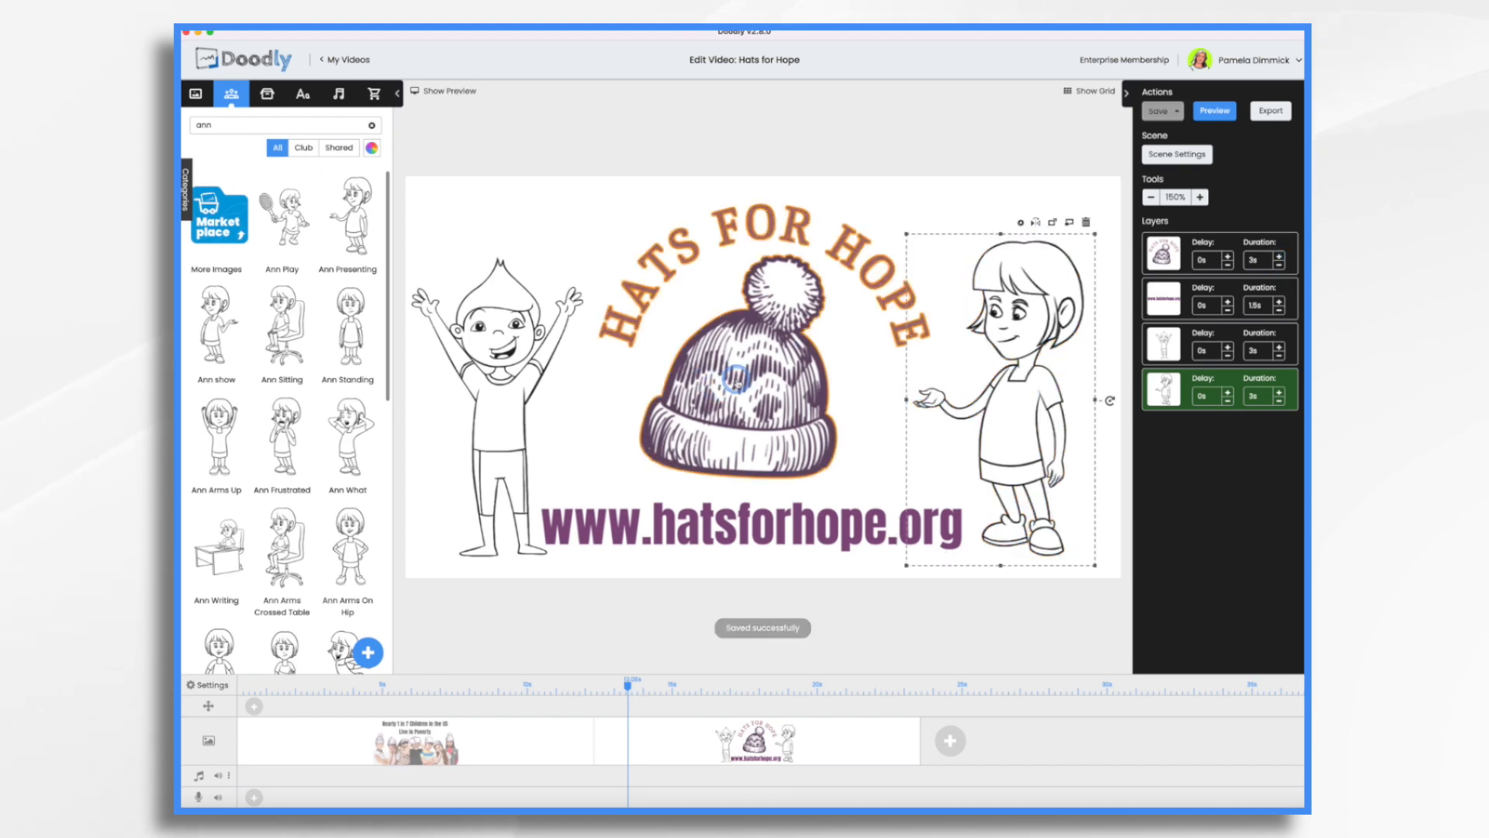
# Open the Hats for Hope logo's draw paths for editing and trace the letter H of HATS using a path size of 19.
pyautogui.click(1163, 253)
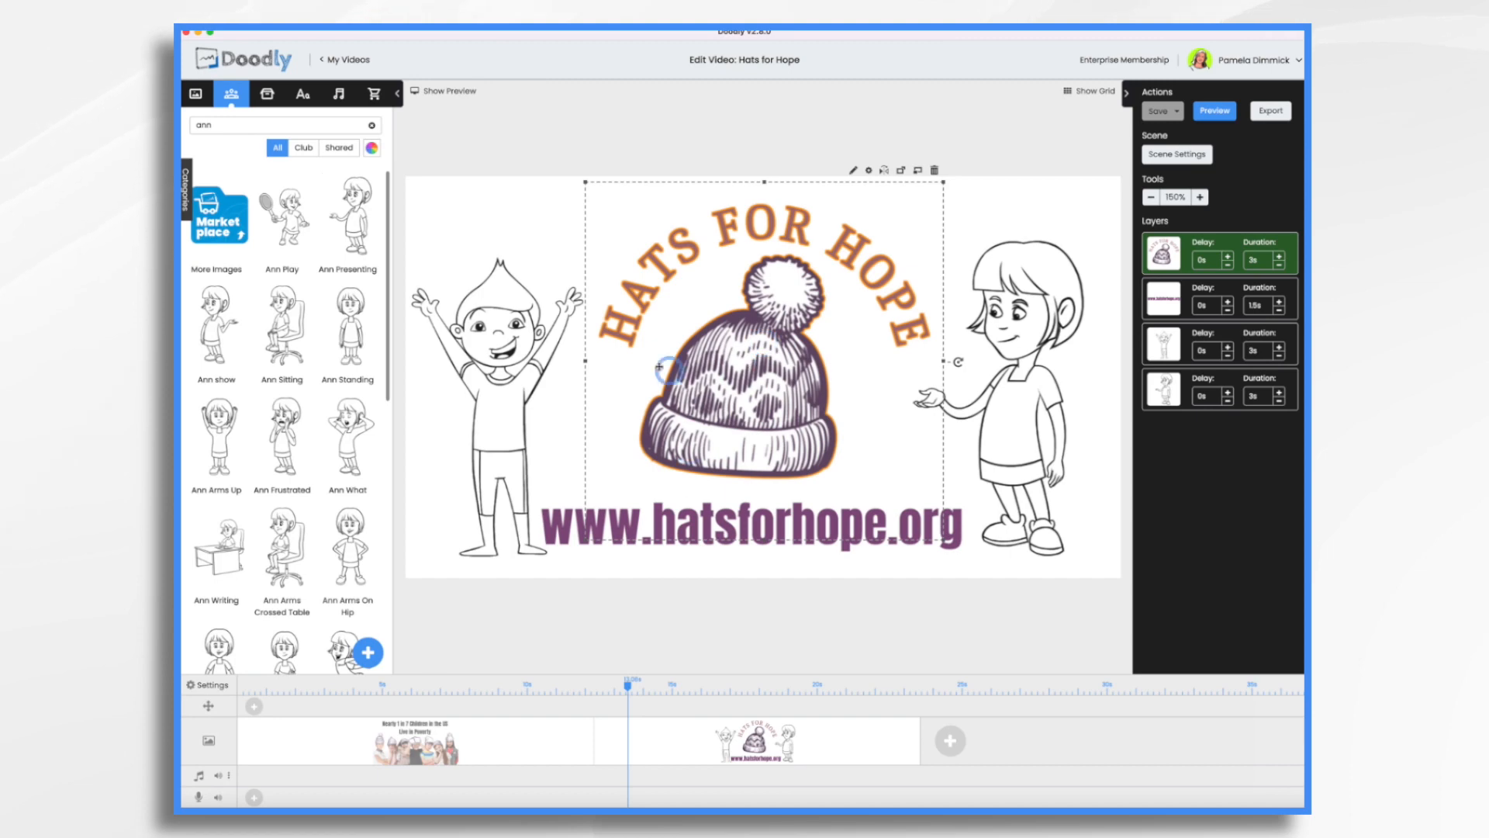
pyautogui.click(854, 170)
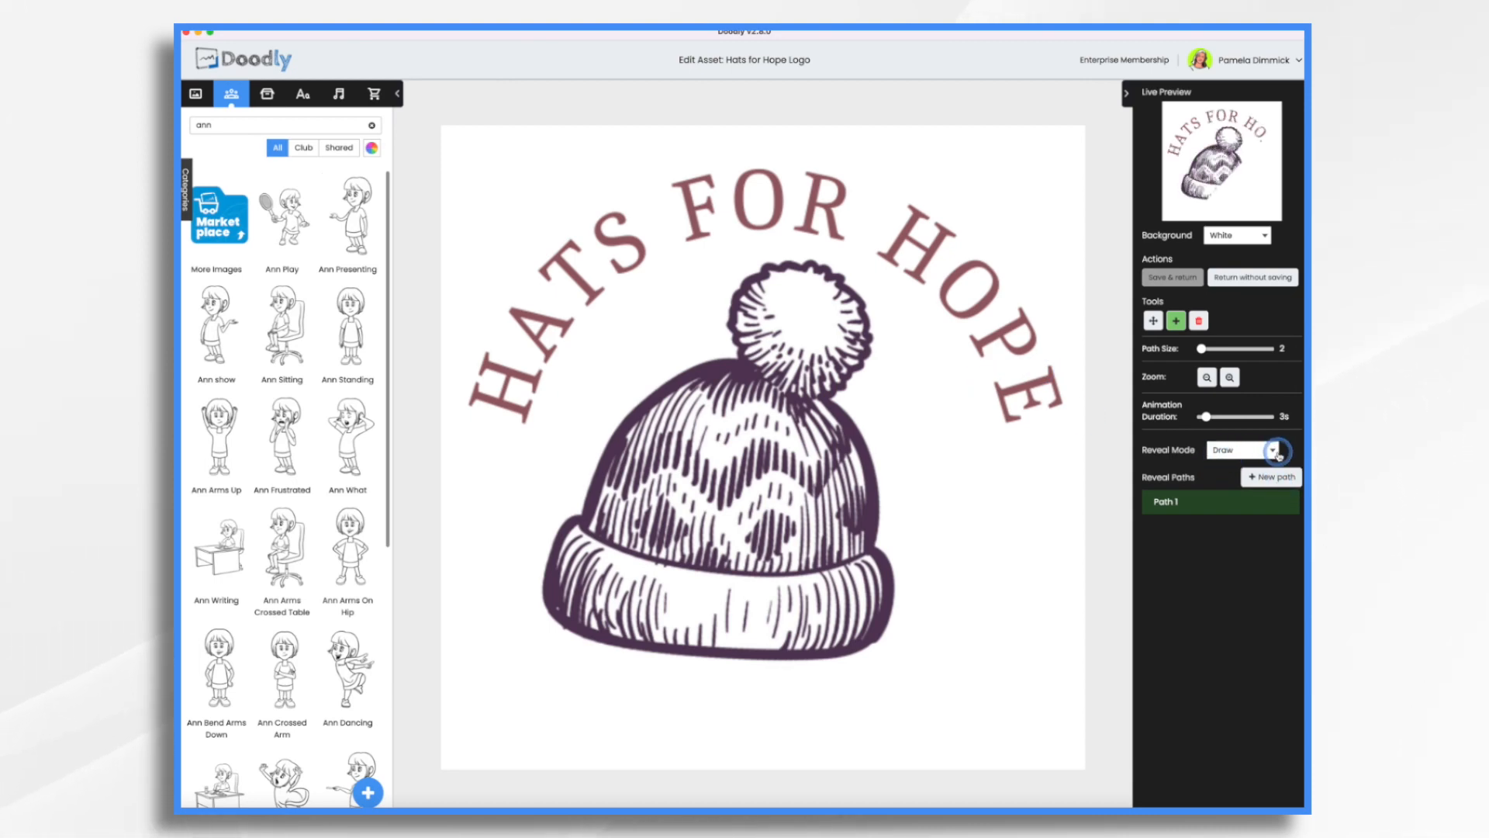
pyautogui.click(1201, 508)
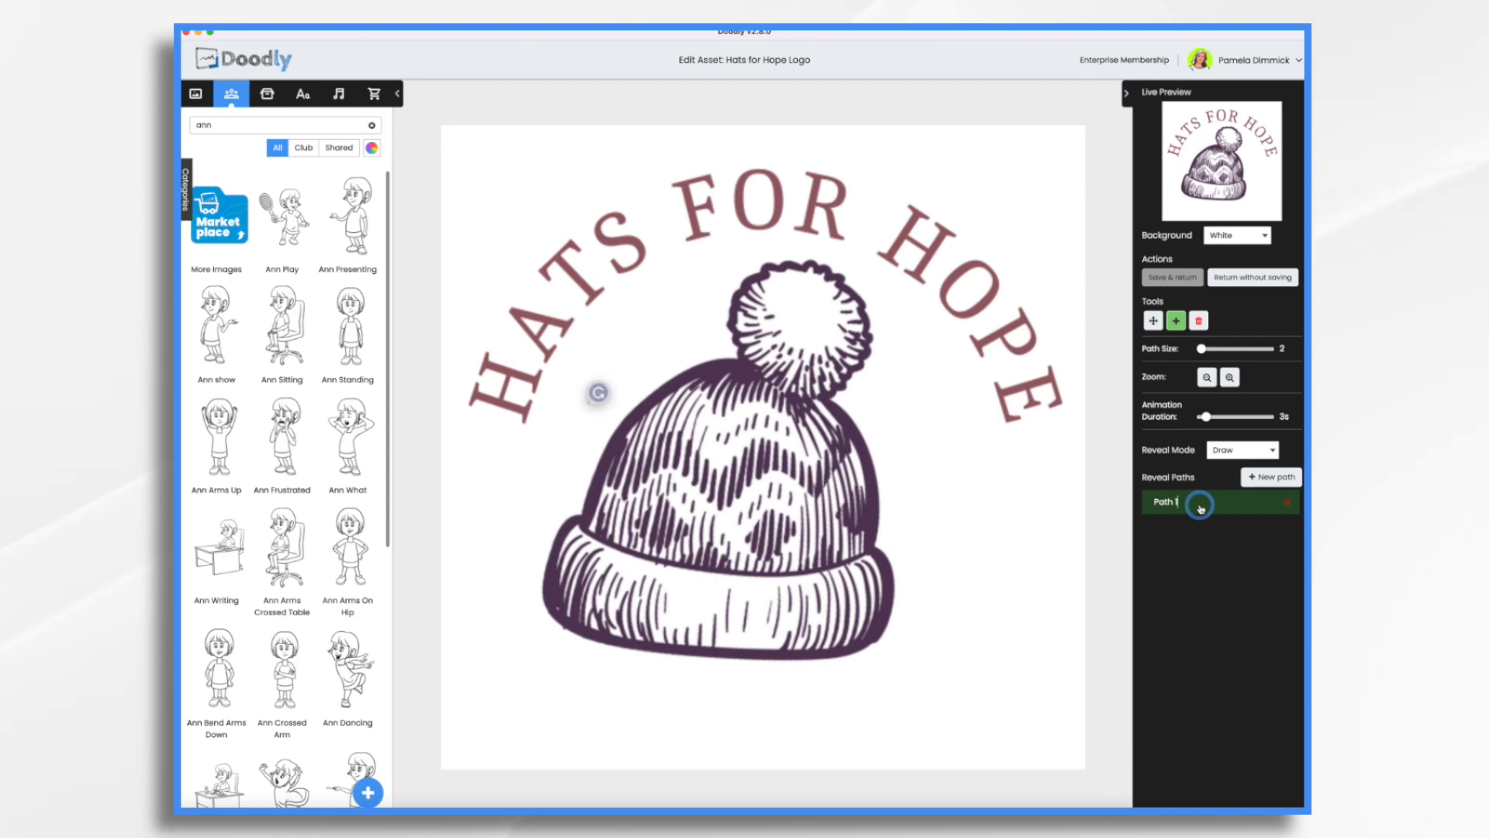
pyautogui.click(470, 406)
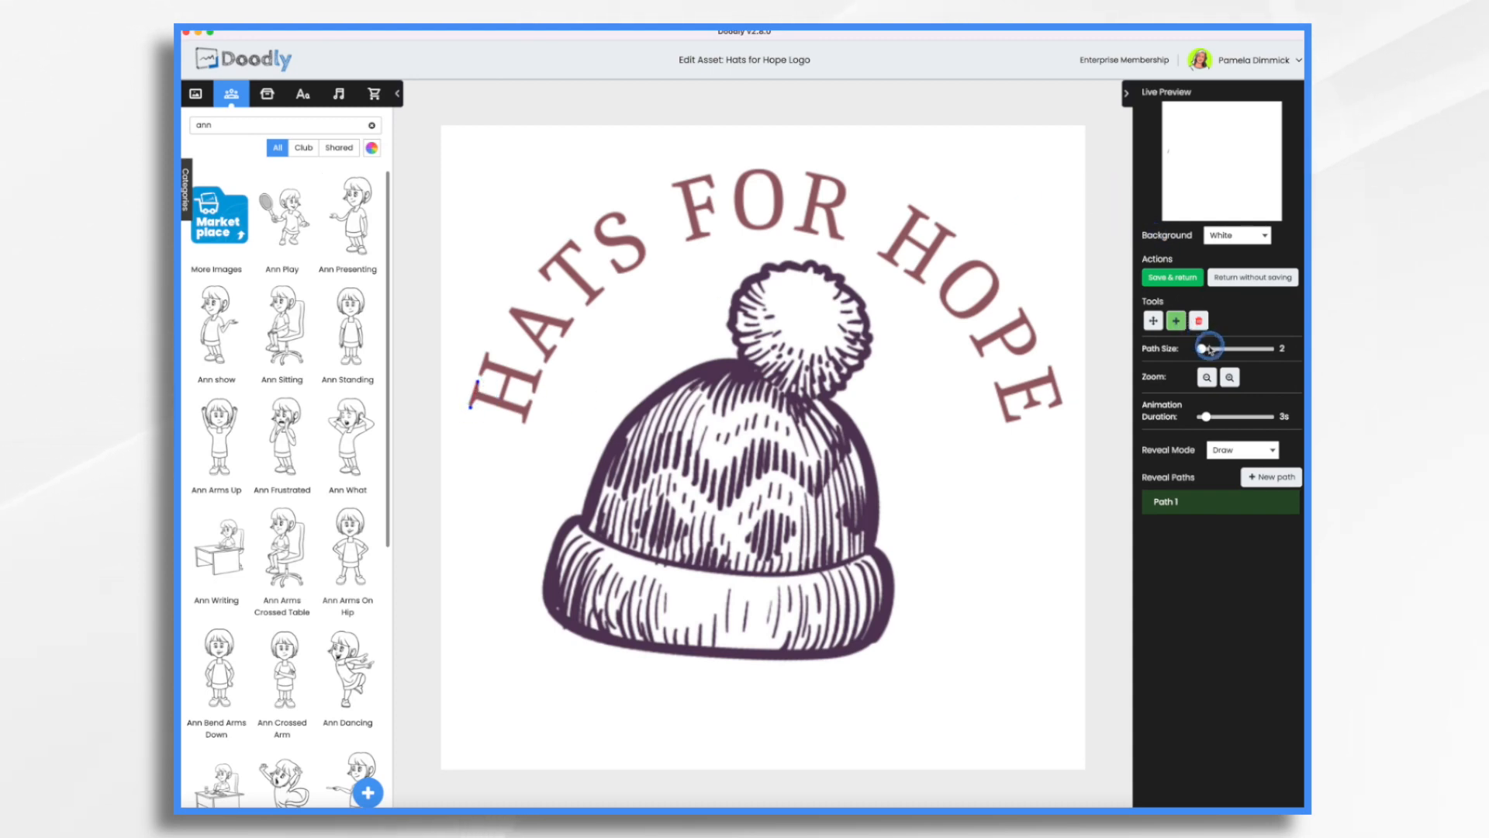
pyautogui.moveTo(1203, 350); pyautogui.dragTo(1204, 352)
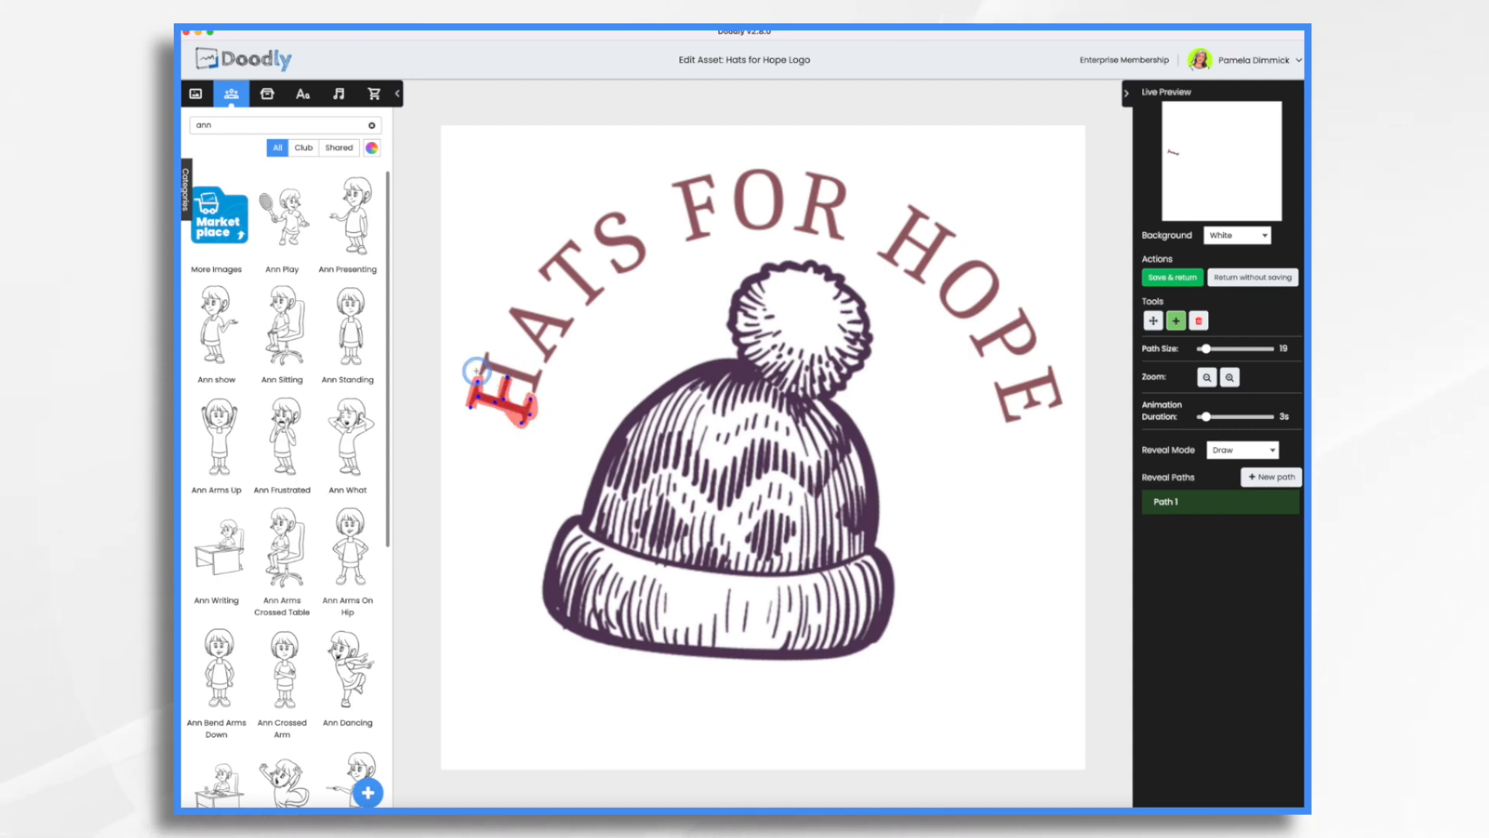
pyautogui.click(480, 374)
pyautogui.click(486, 356)
pyautogui.click(490, 367)
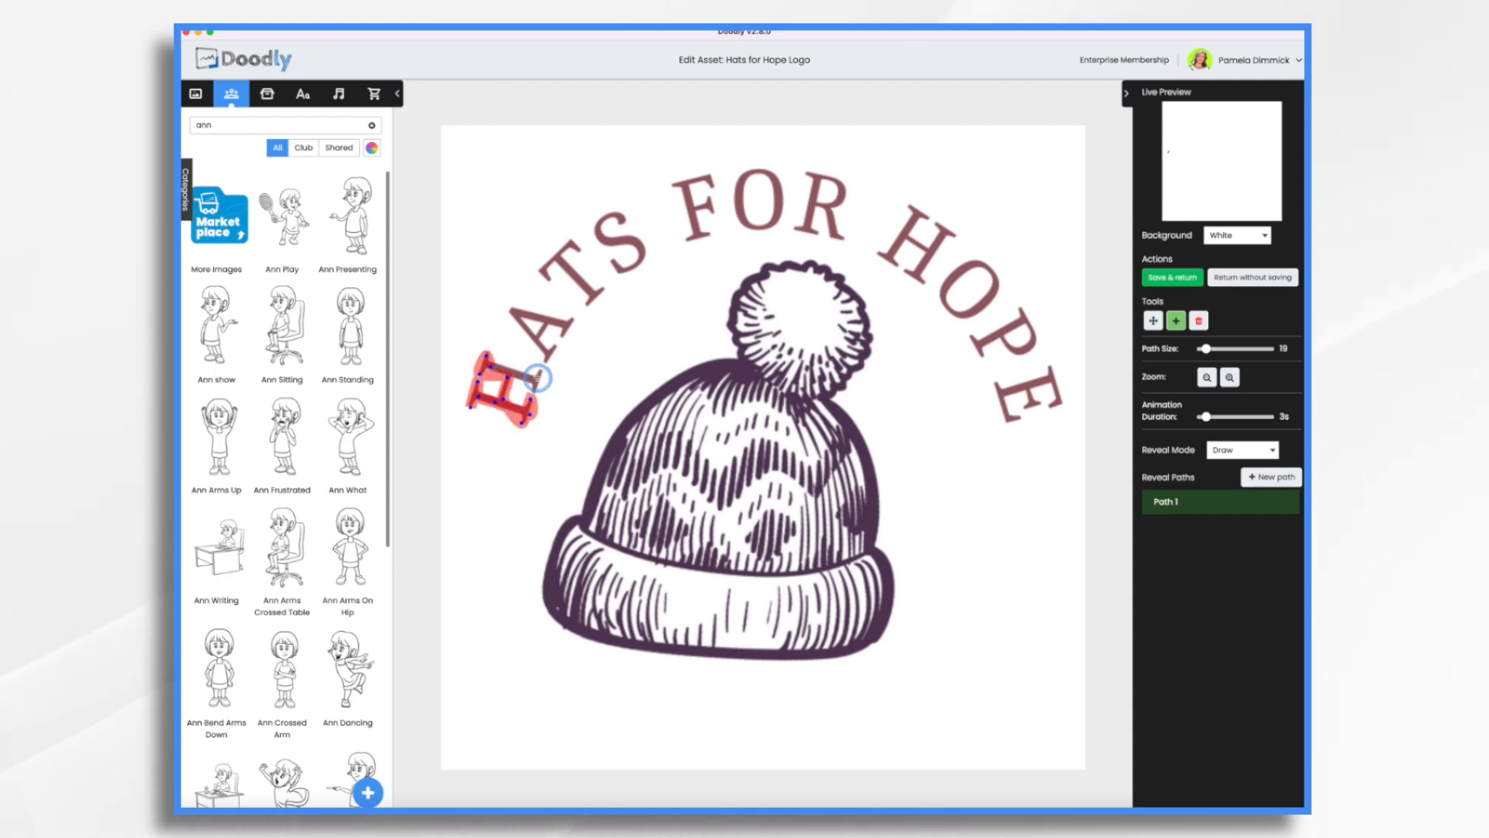
# Set the path size to 33 and continue Path 1 over the letter A of HATS.
pyautogui.moveTo(1206, 348); pyautogui.dragTo(1210, 349)
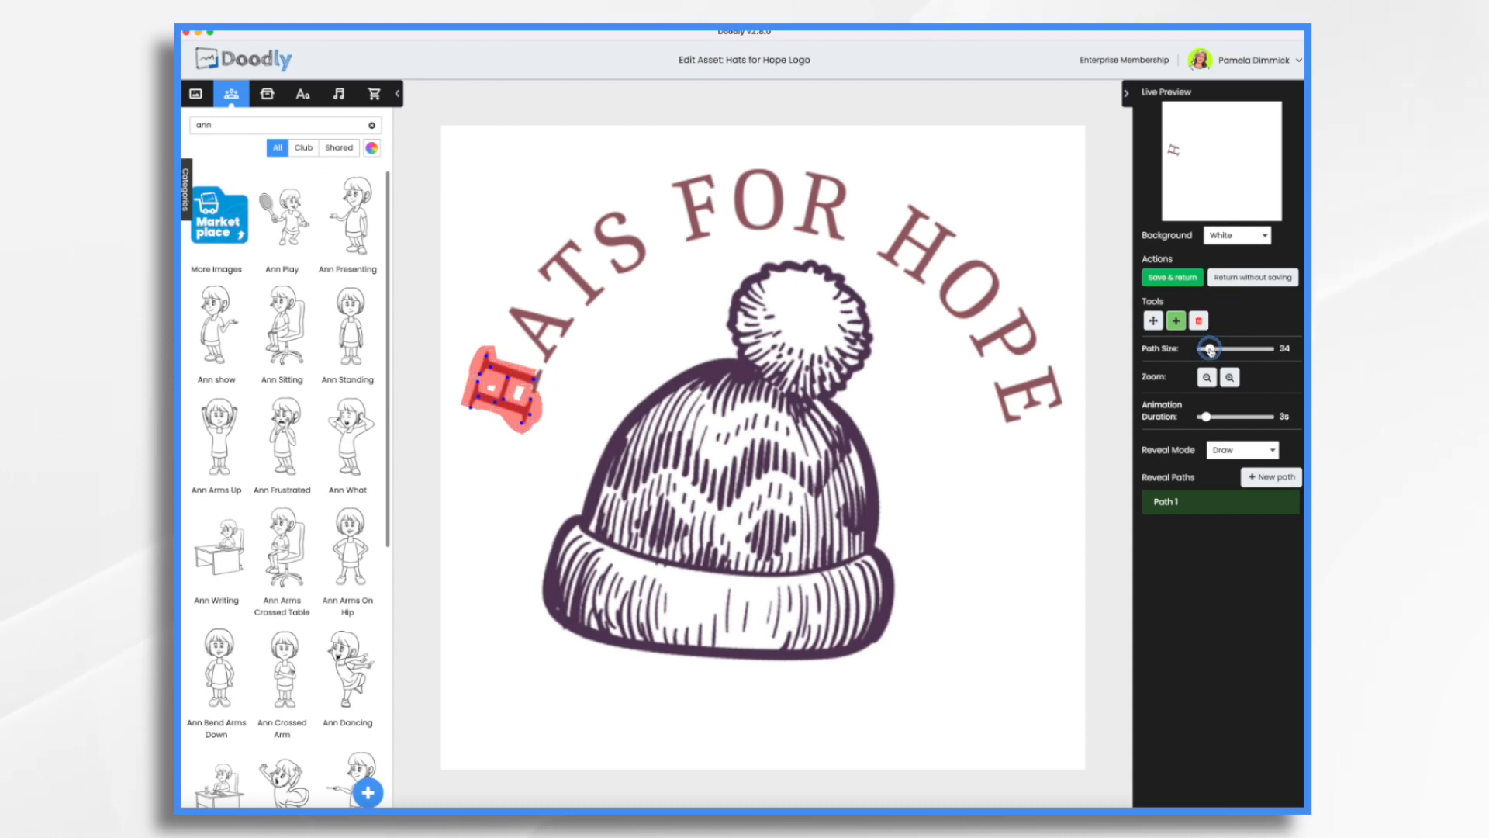
pyautogui.click(541, 369)
pyautogui.click(546, 361)
pyautogui.click(550, 349)
pyautogui.click(511, 311)
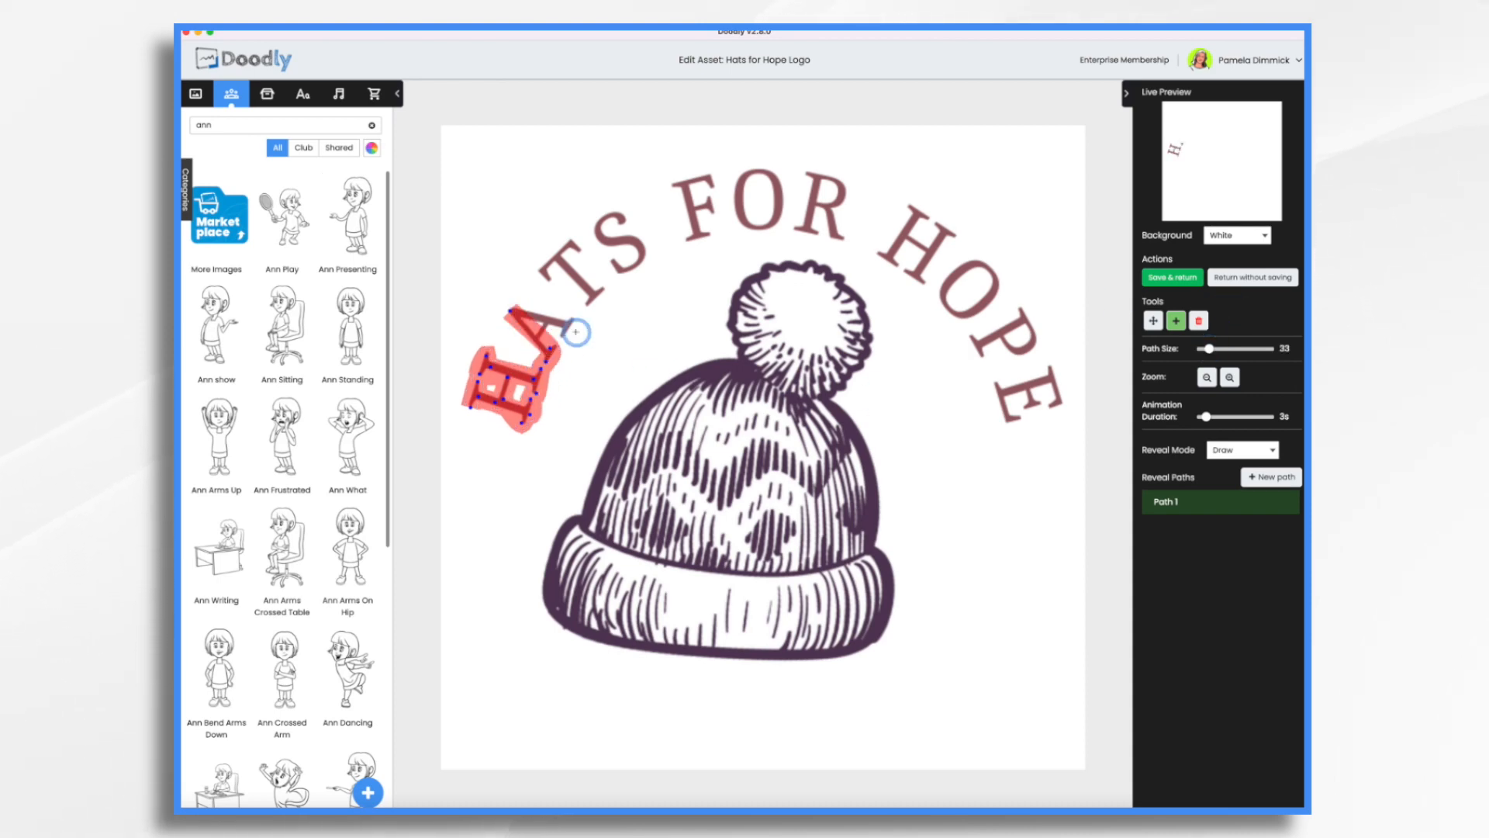
pyautogui.click(569, 328)
pyautogui.click(564, 339)
pyautogui.click(574, 313)
# Trace the letters T and S of HATS, each with its own new reveal path.
pyautogui.click(1274, 474)
pyautogui.click(531, 283)
pyautogui.click(580, 244)
pyautogui.click(564, 263)
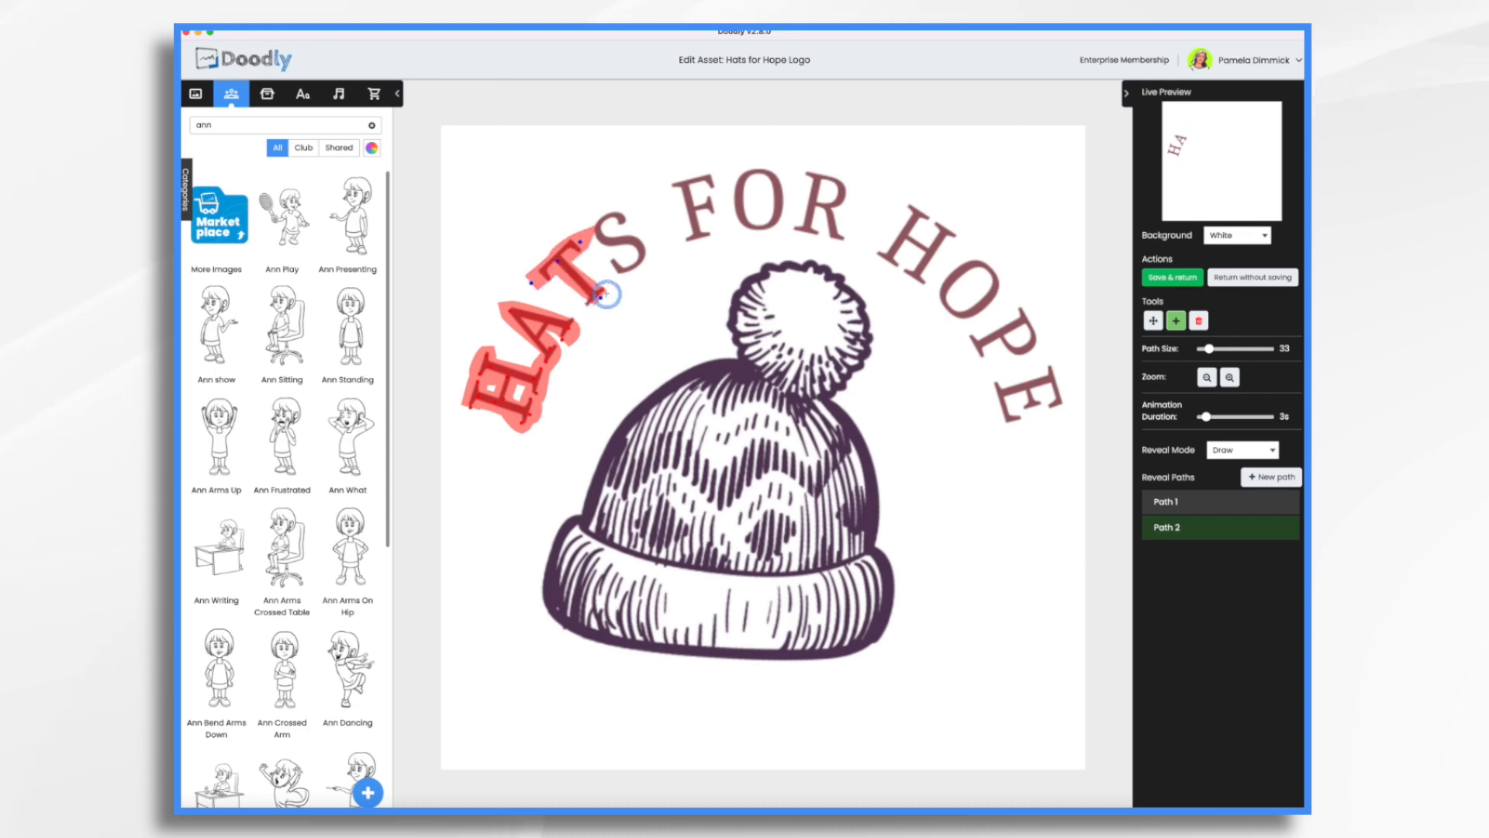
pyautogui.click(601, 297)
pyautogui.click(1274, 474)
pyautogui.click(626, 224)
pyautogui.click(611, 271)
# Trace the letters F, O and R of the word FOR, each with its own new reveal path.
pyautogui.click(1272, 477)
pyautogui.click(673, 187)
pyautogui.click(714, 178)
pyautogui.click(1272, 477)
pyautogui.click(756, 174)
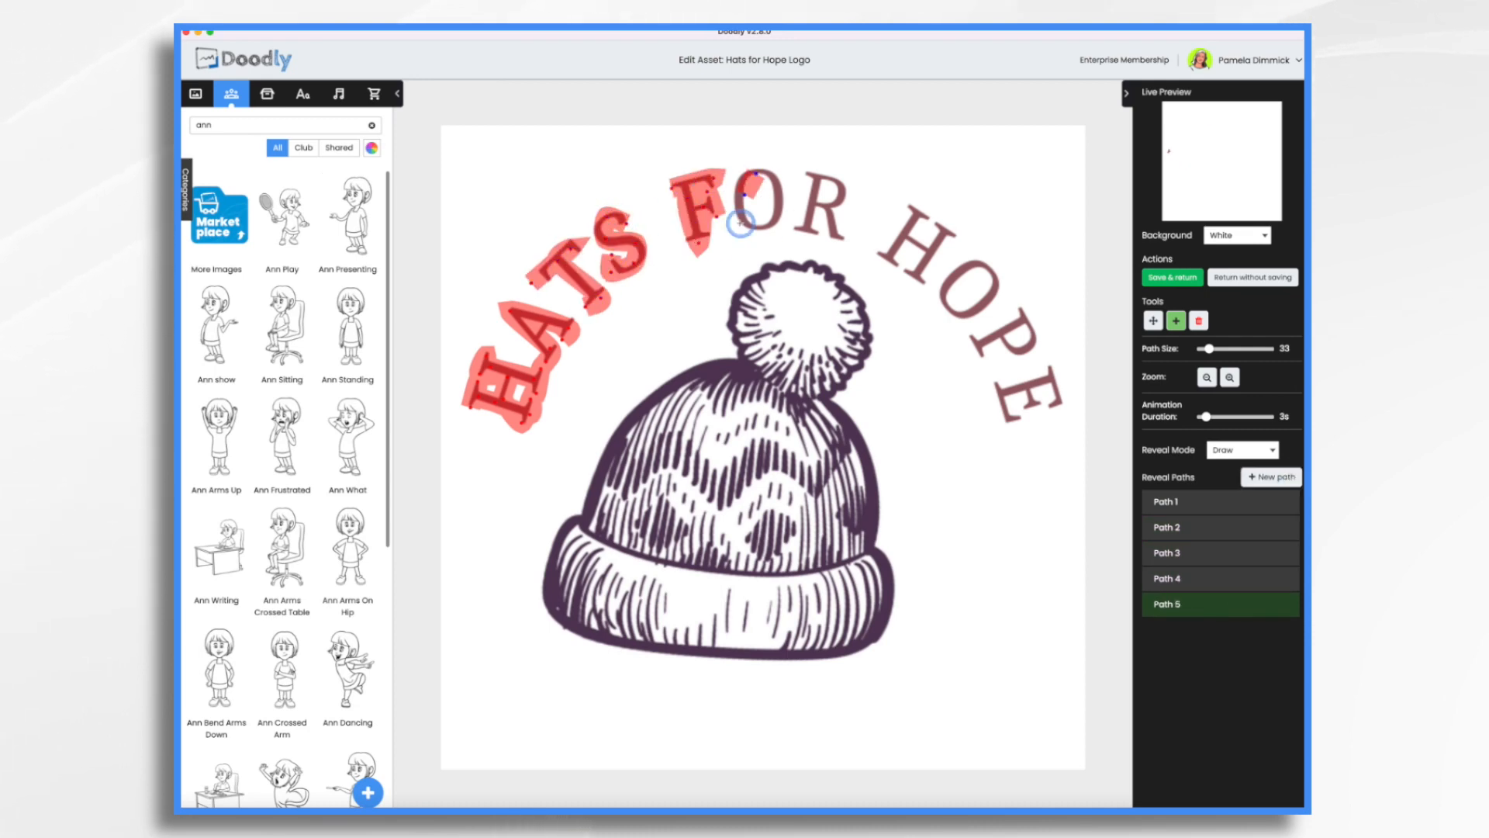
pyautogui.click(764, 227)
pyautogui.click(1271, 477)
pyautogui.click(812, 176)
pyautogui.click(802, 229)
pyautogui.click(845, 203)
pyautogui.click(844, 241)
# Trace around the outline of the hat's pompom with a new reveal path, reducing the path size to 20.
pyautogui.click(1270, 477)
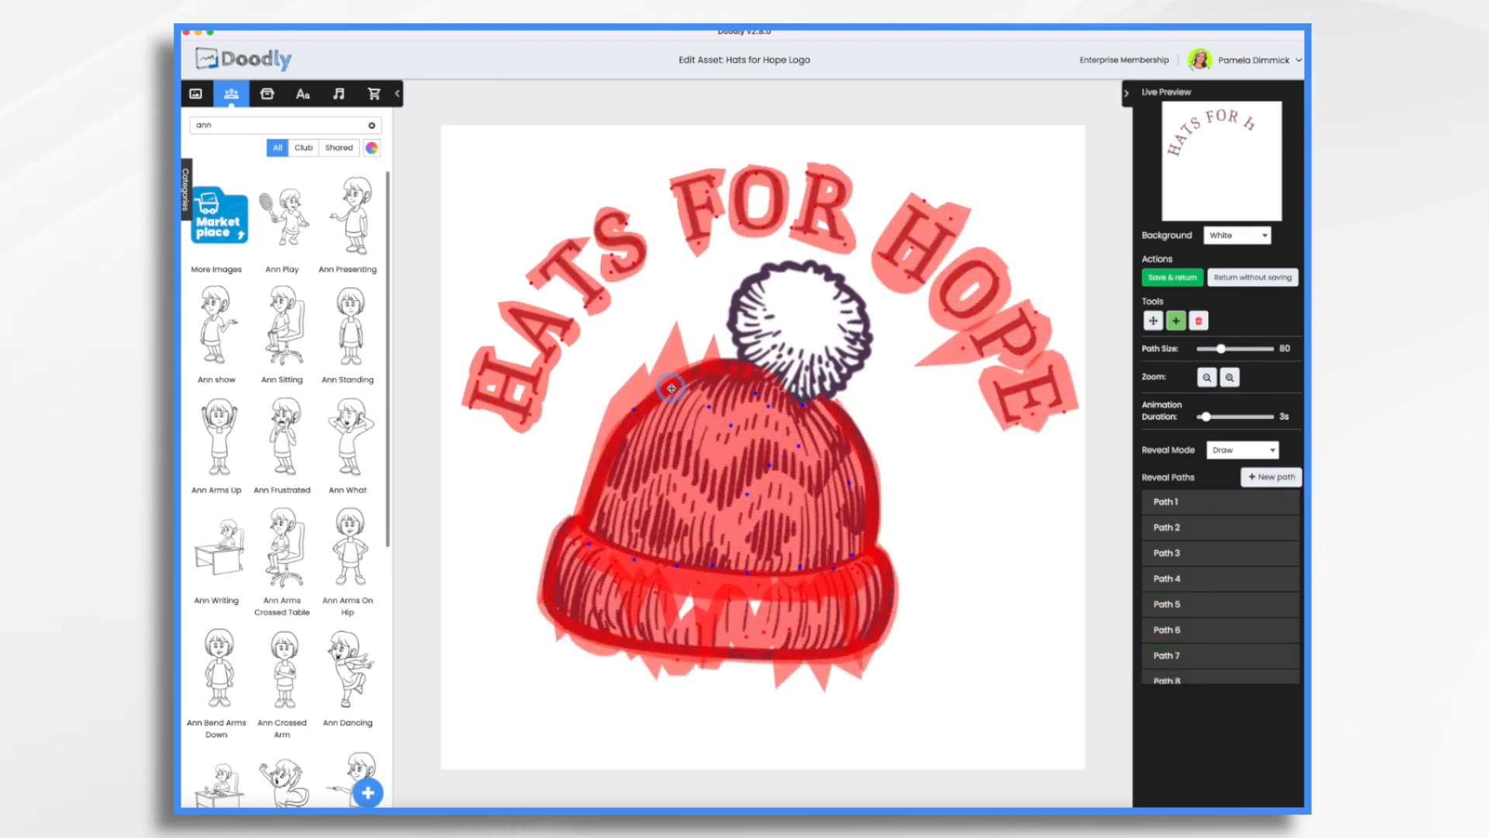
pyautogui.click(1272, 477)
pyautogui.click(747, 364)
pyautogui.click(730, 327)
pyautogui.click(751, 281)
pyautogui.moveTo(1221, 348); pyautogui.dragTo(1214, 348)
pyautogui.click(782, 269)
pyautogui.click(828, 272)
pyautogui.click(866, 304)
pyautogui.click(870, 338)
pyautogui.click(841, 391)
# Add a new reveal path zigzagging over the lower and left interior of the pompom.
pyautogui.click(1272, 477)
pyautogui.click(798, 394)
pyautogui.click(806, 344)
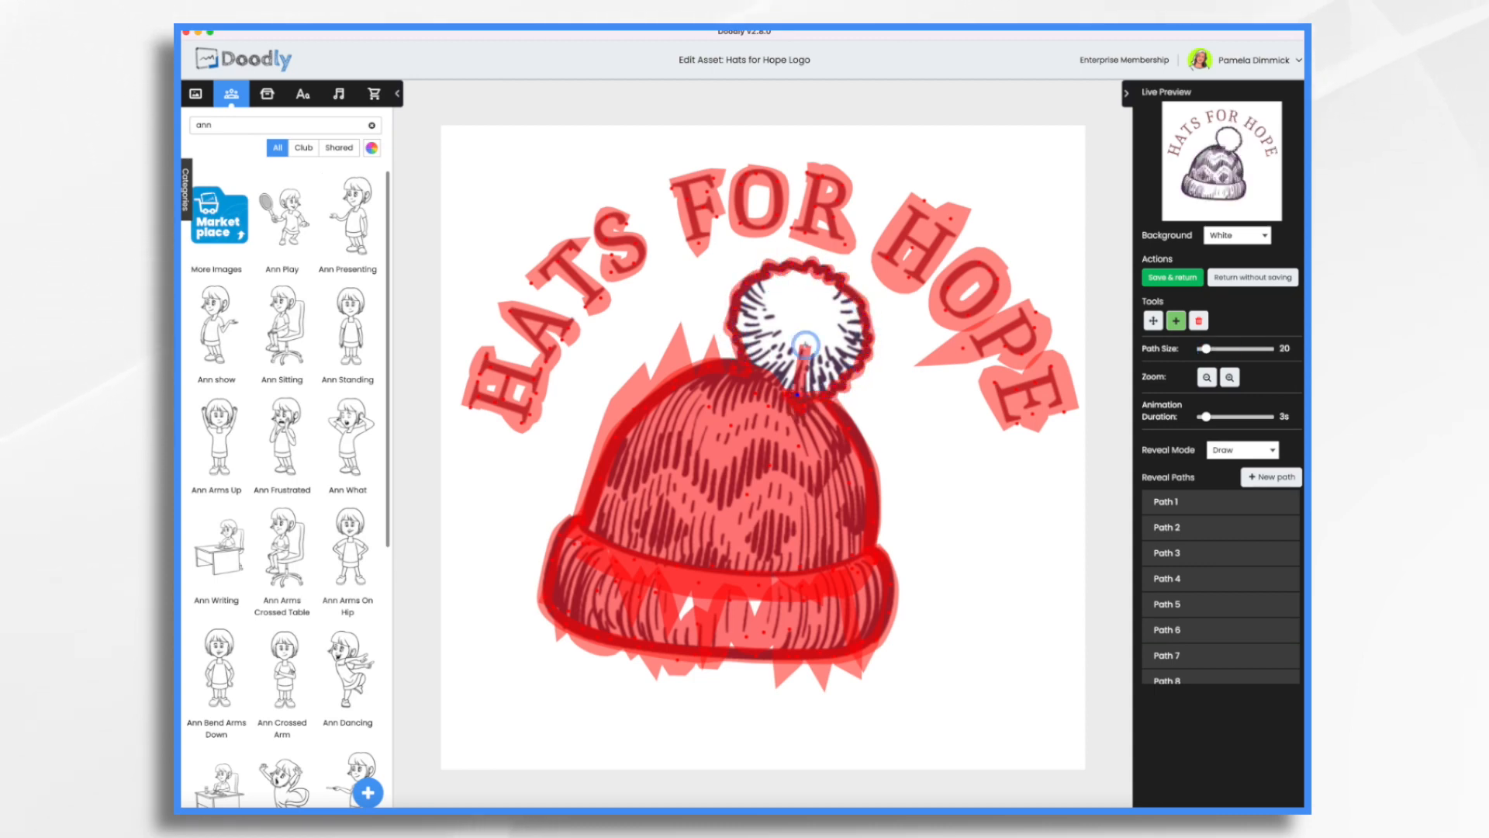
pyautogui.click(777, 382)
pyautogui.click(787, 338)
pyautogui.click(724, 329)
pyautogui.click(773, 299)
pyautogui.click(732, 280)
# Add another reveal path zigzagging over the right side of the pompom to cover its remaining strokes.
pyautogui.click(1271, 478)
pyautogui.click(859, 280)
pyautogui.click(836, 303)
pyautogui.click(878, 310)
pyautogui.click(837, 321)
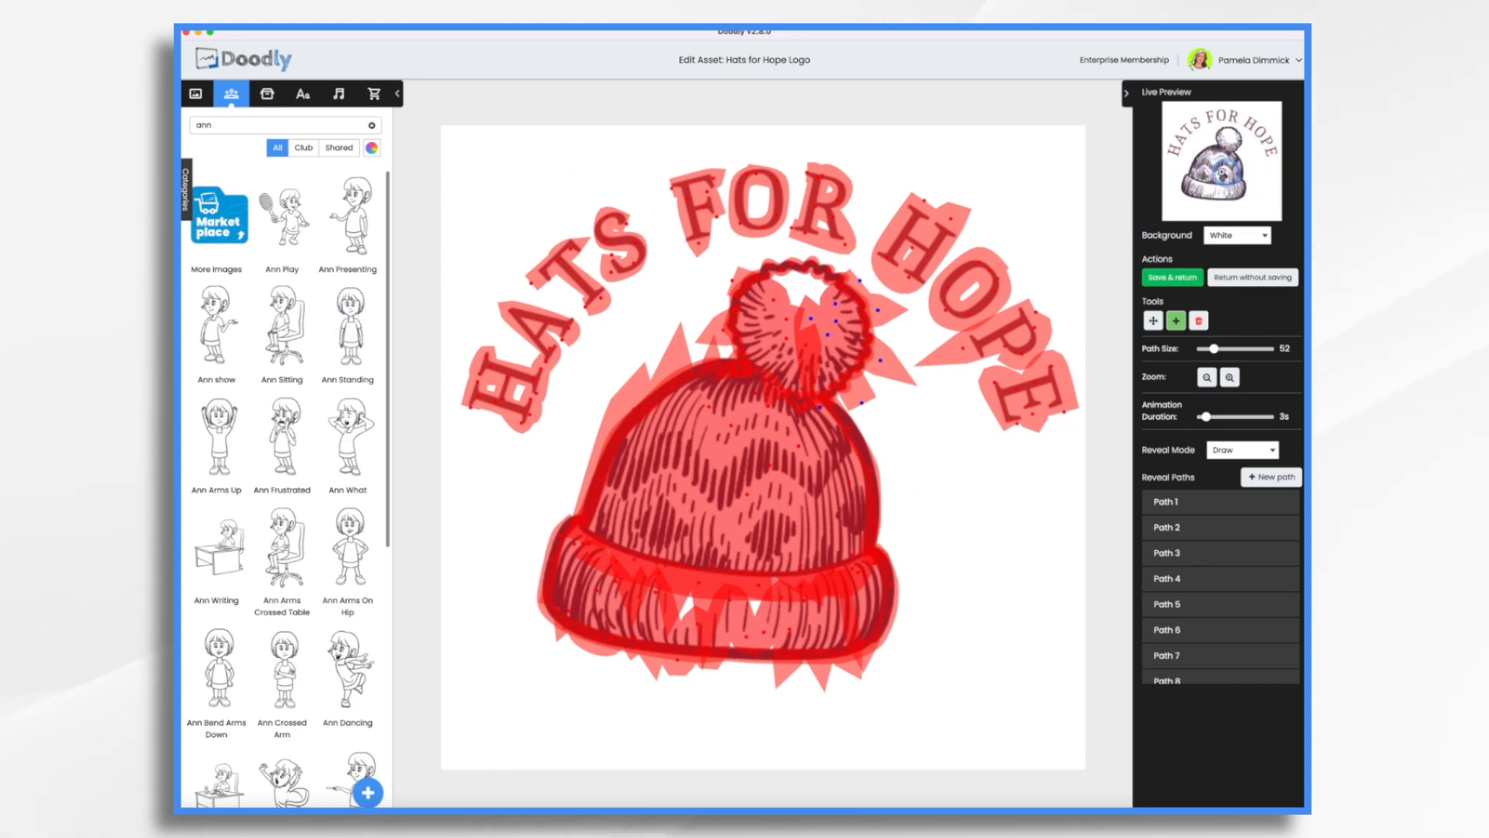
# Save the logo's custom reveal paths and return to the video.
pyautogui.click(1180, 284)
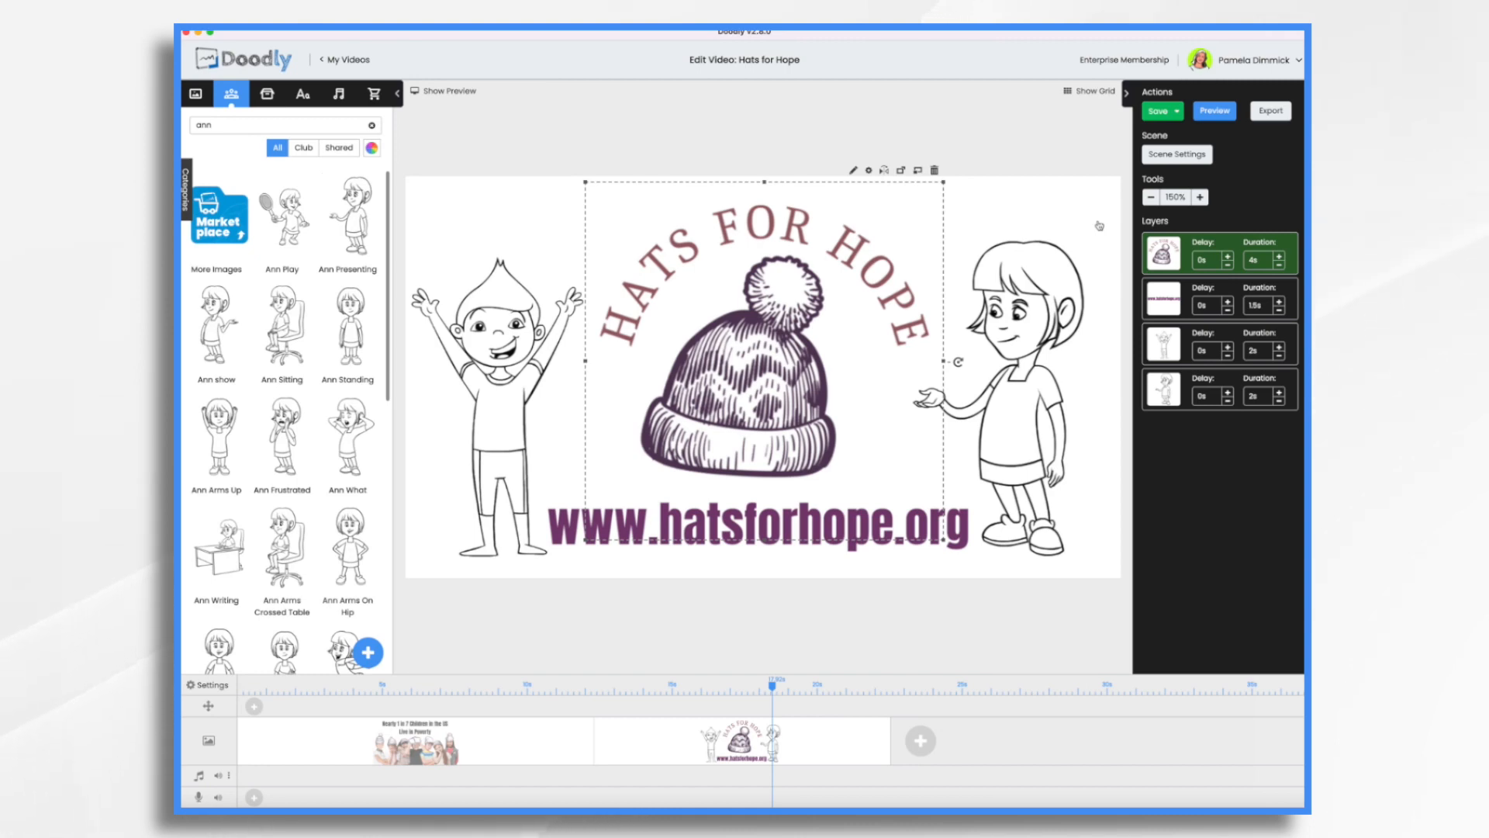
# Record a voiceover on the timeline and trim its silent tail to about 24 seconds.
pyautogui.click(338, 94)
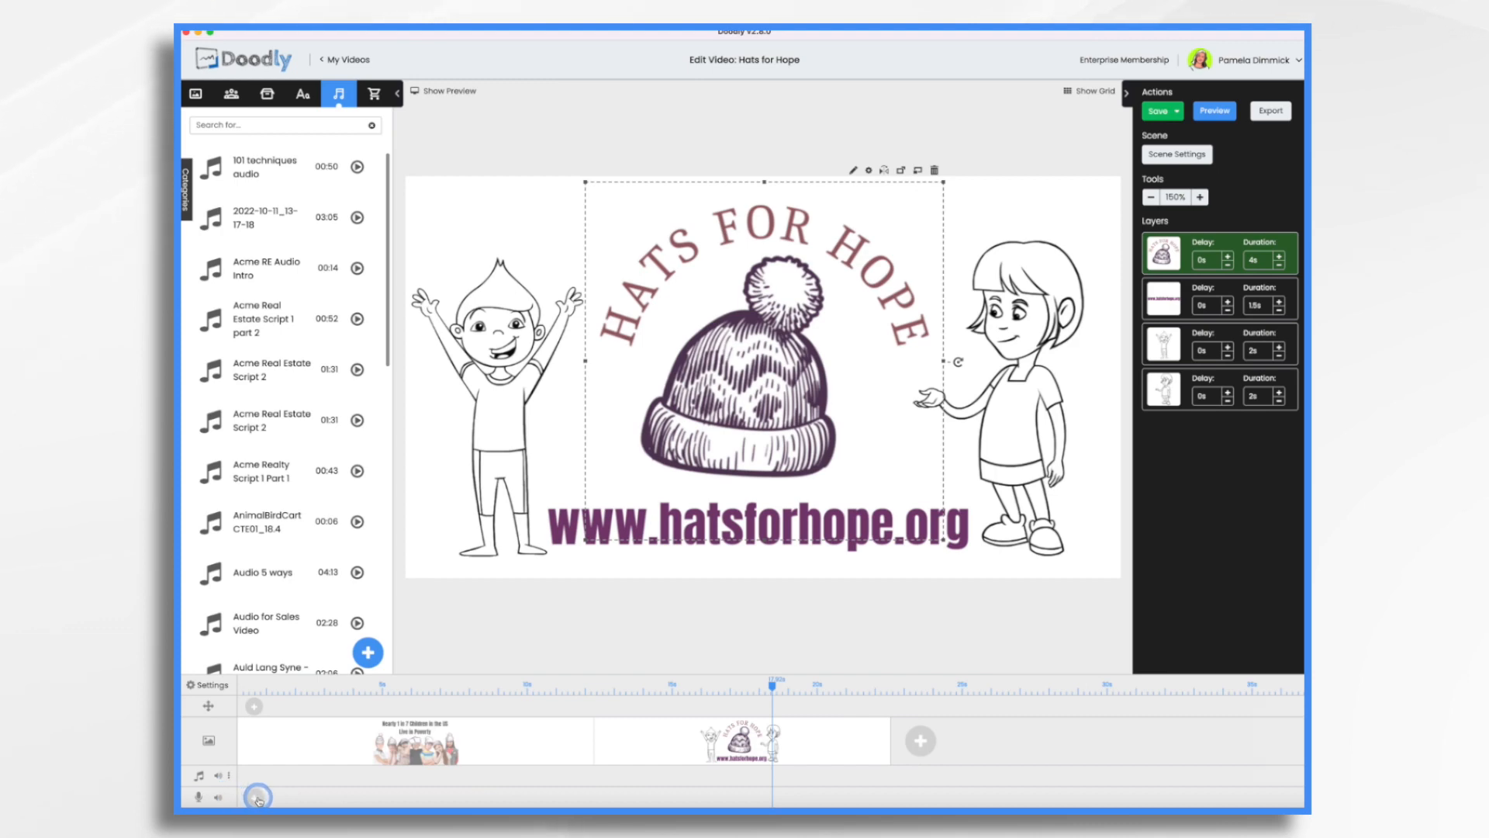
pyautogui.click(255, 795)
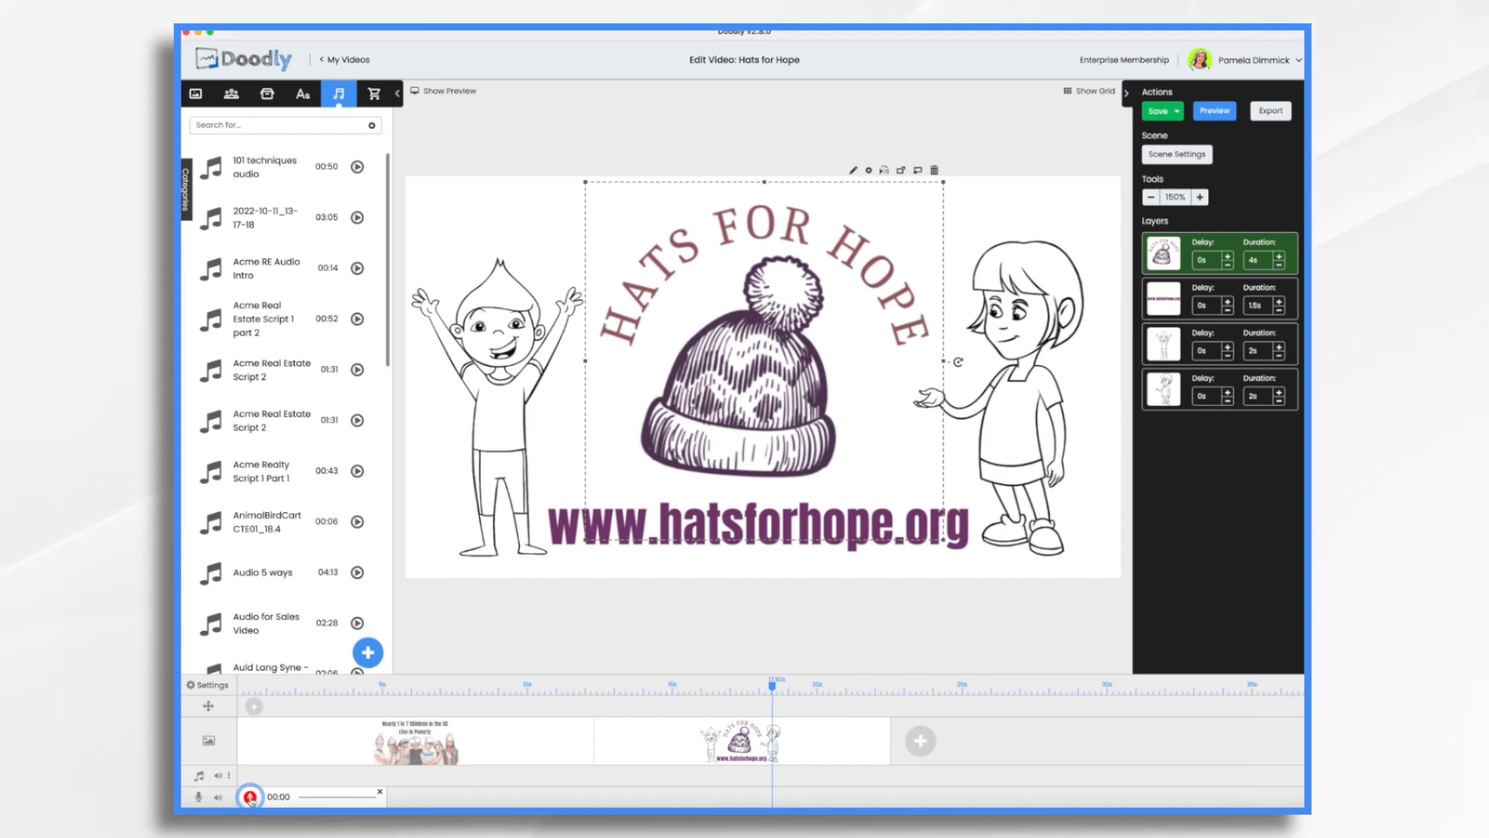
pyautogui.click(250, 798)
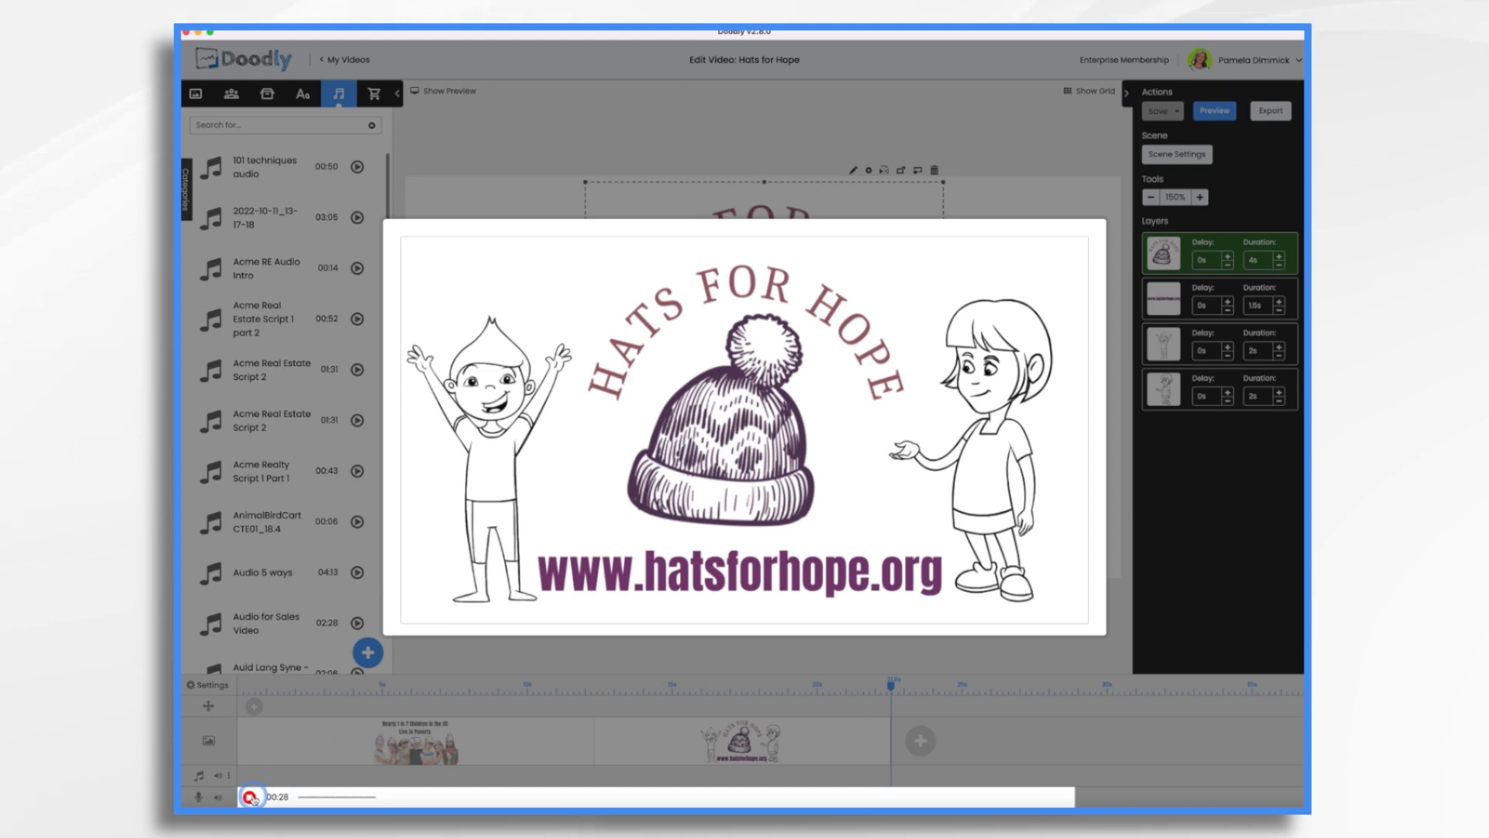
pyautogui.click(250, 797)
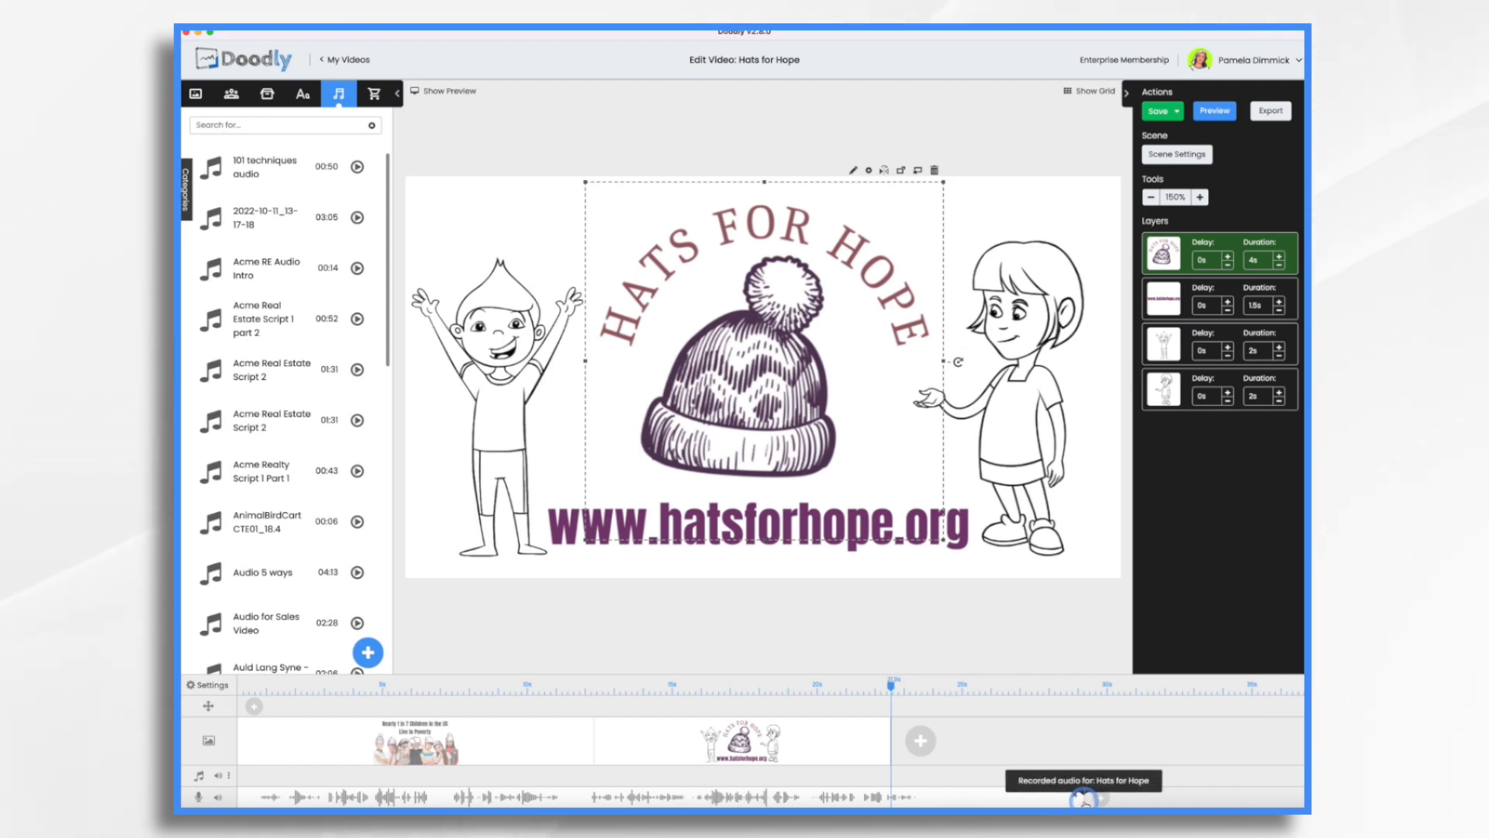
pyautogui.moveTo(1085, 799); pyautogui.dragTo(948, 803)
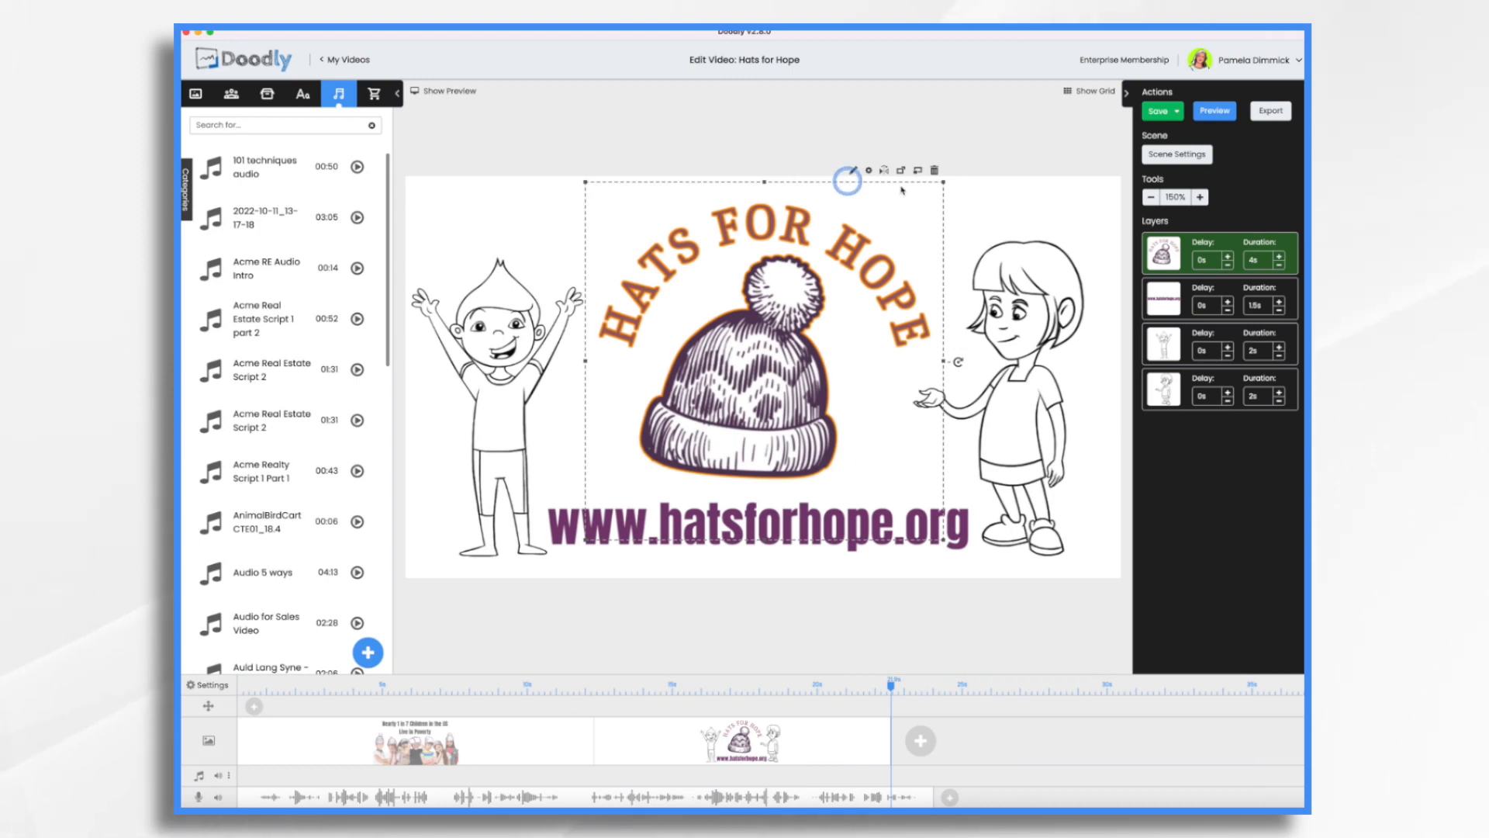
# Set the closing scene's extra time at the end to 8 seconds and apply the setting.
pyautogui.click(1176, 158)
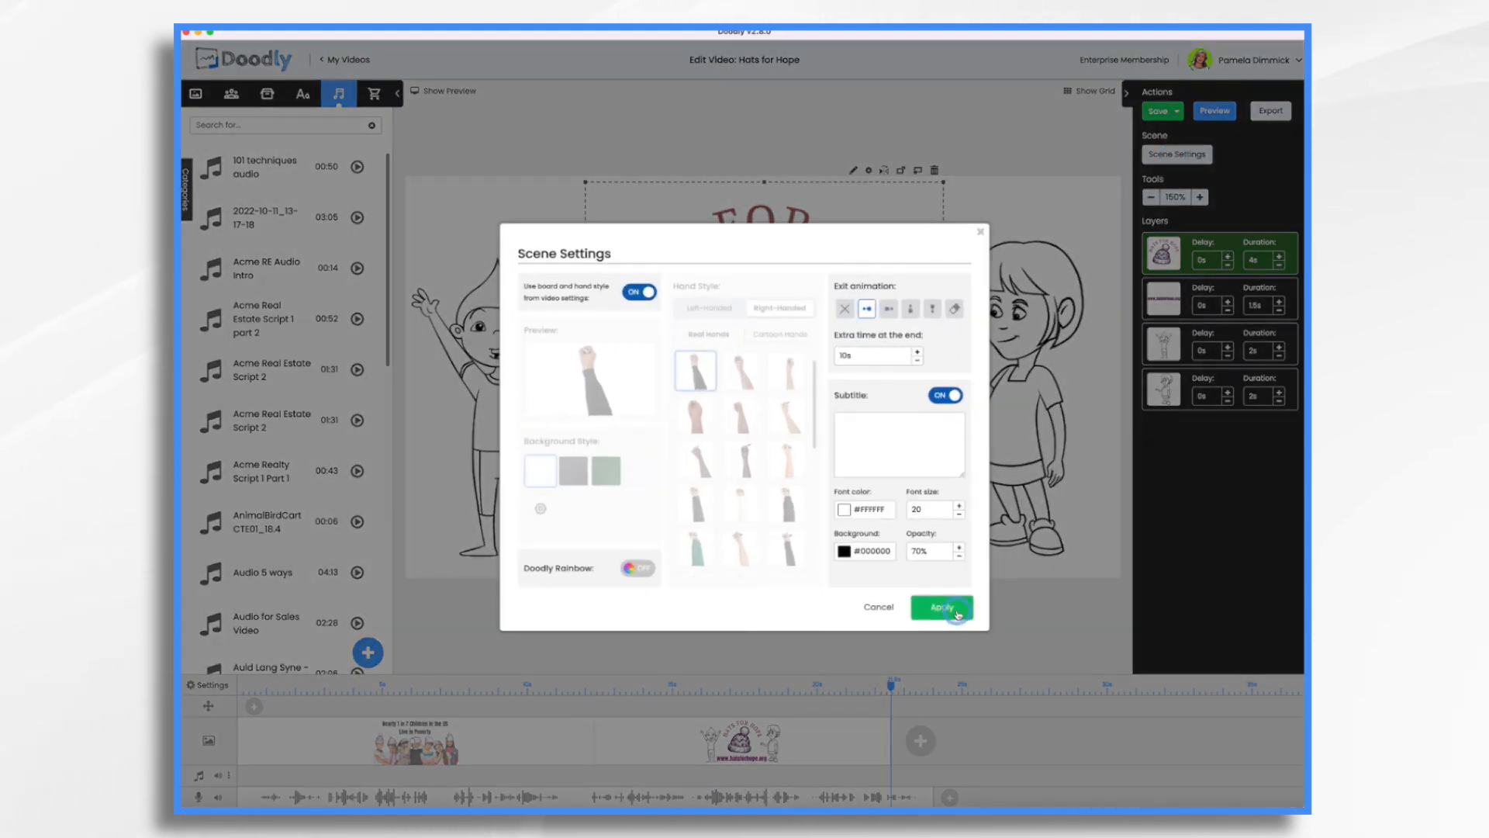
pyautogui.click(957, 609)
pyautogui.click(1176, 154)
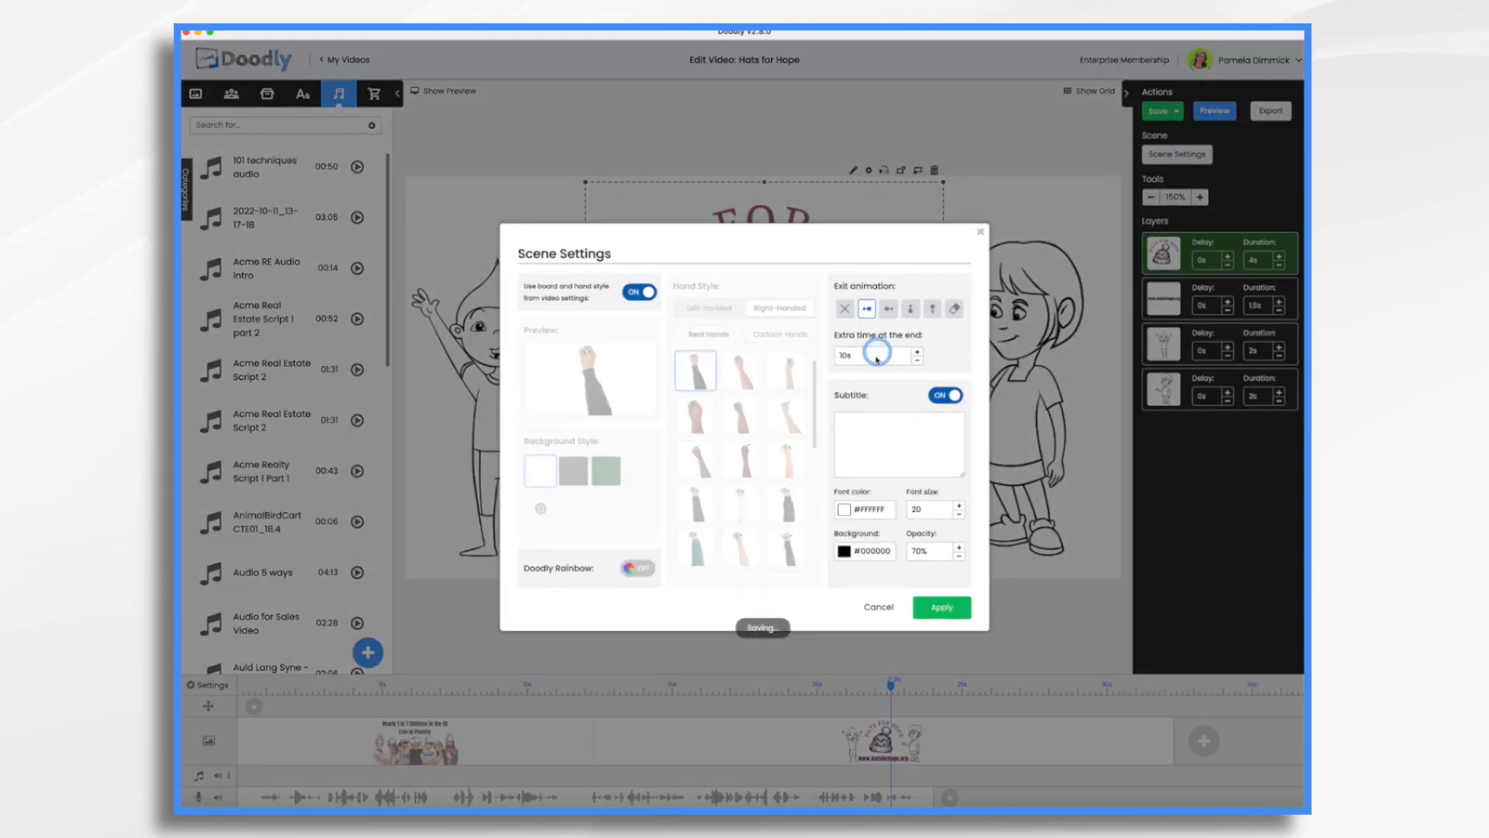
pyautogui.click(872, 360)
pyautogui.write('10')
pyautogui.click(928, 494)
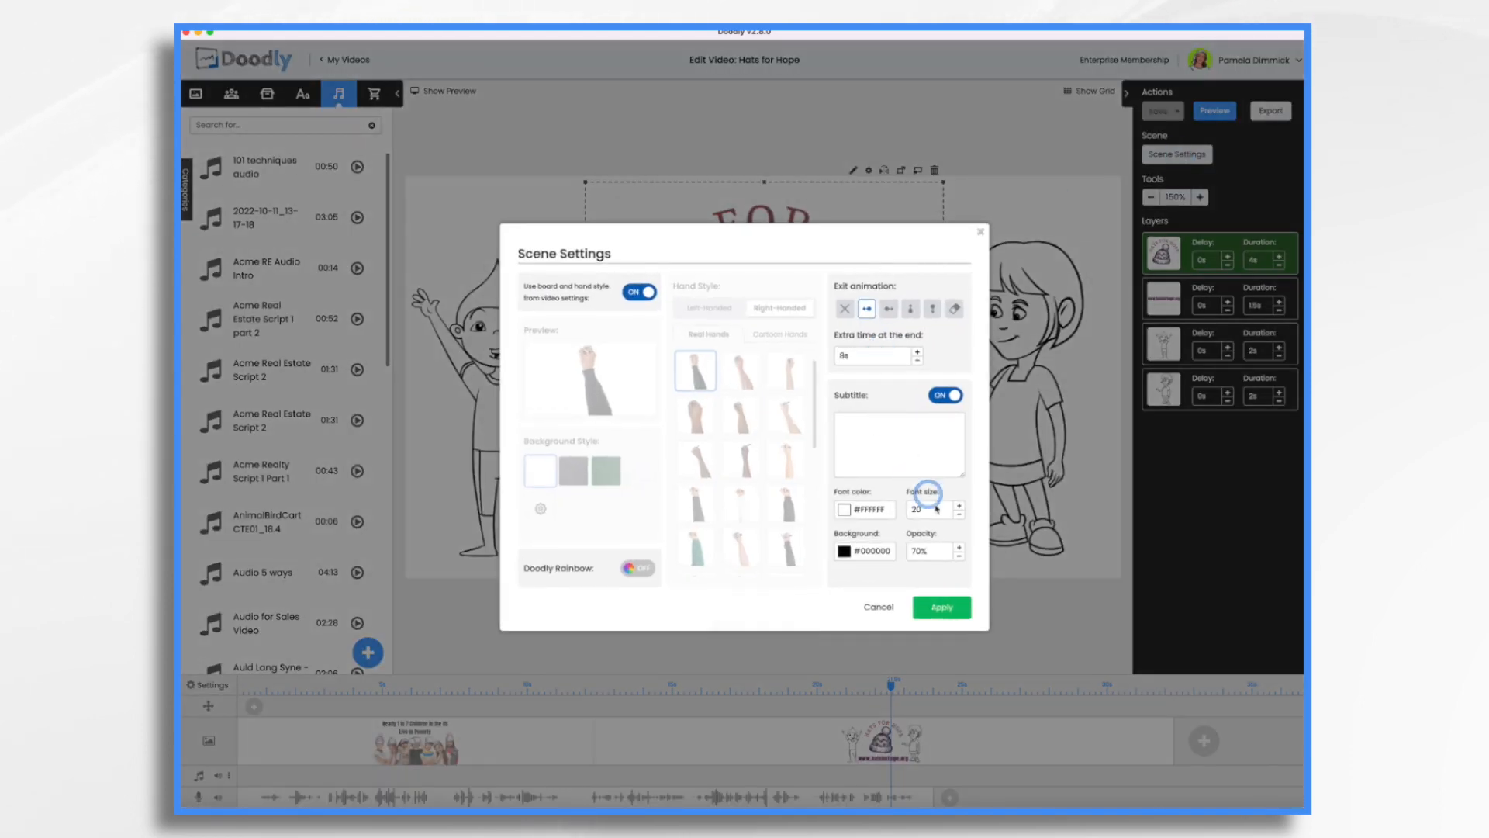
pyautogui.click(954, 609)
pyautogui.click(1134, 683)
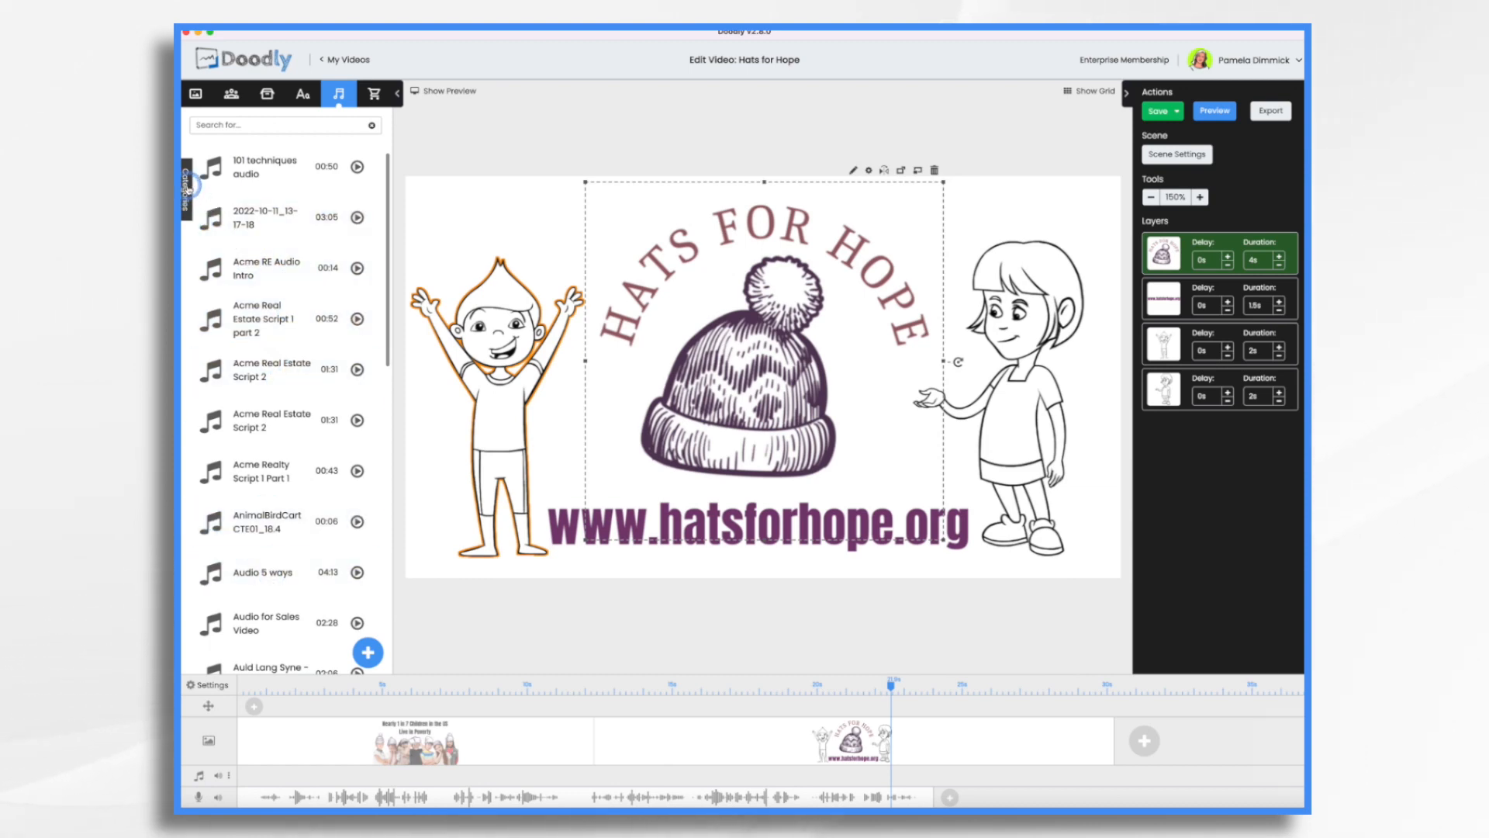
# Filter the audio library to music and add the A New Hope track to the music timeline.
pyautogui.click(189, 189)
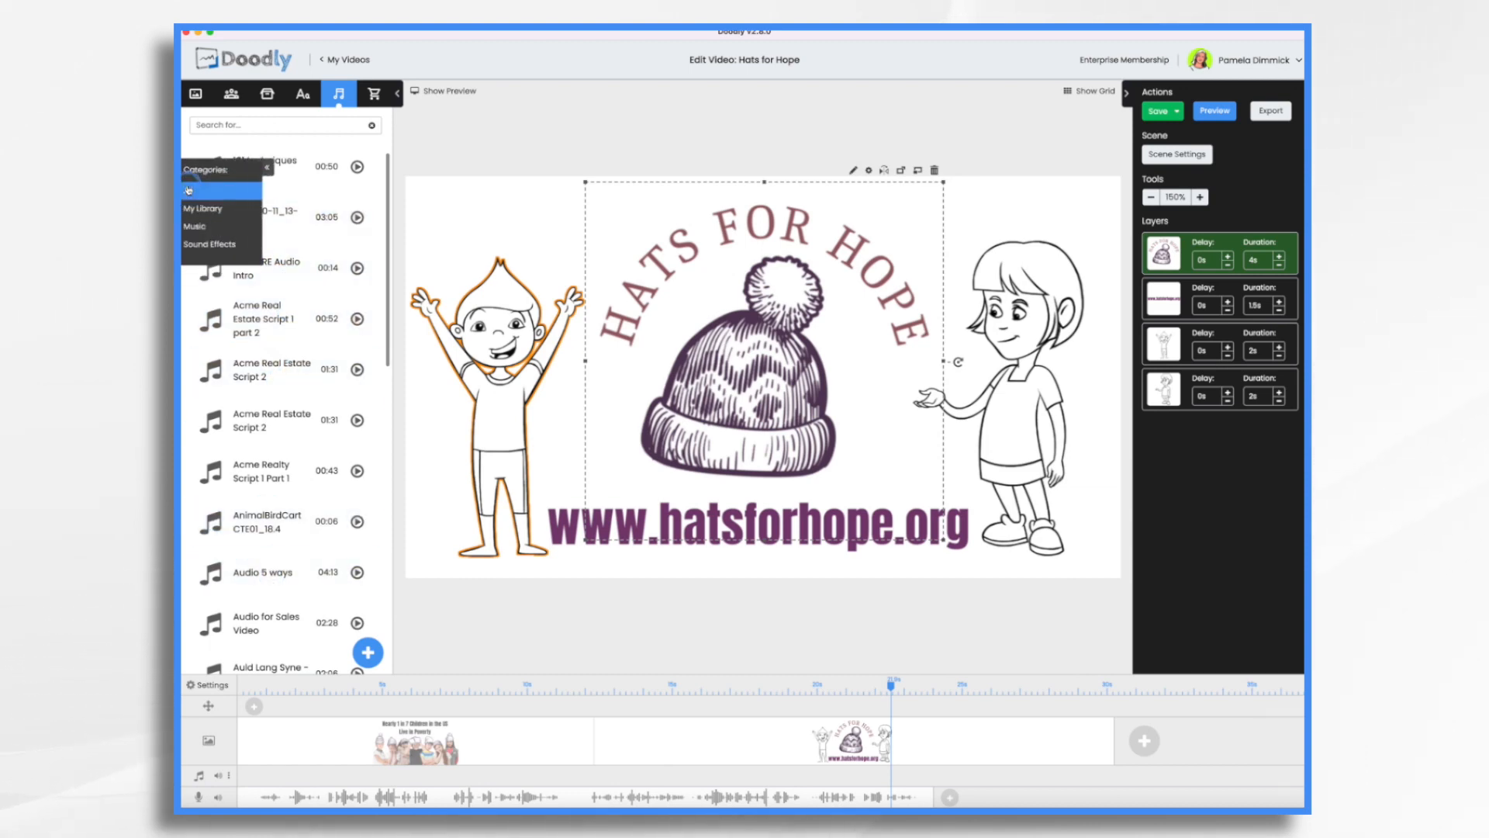
pyautogui.click(205, 226)
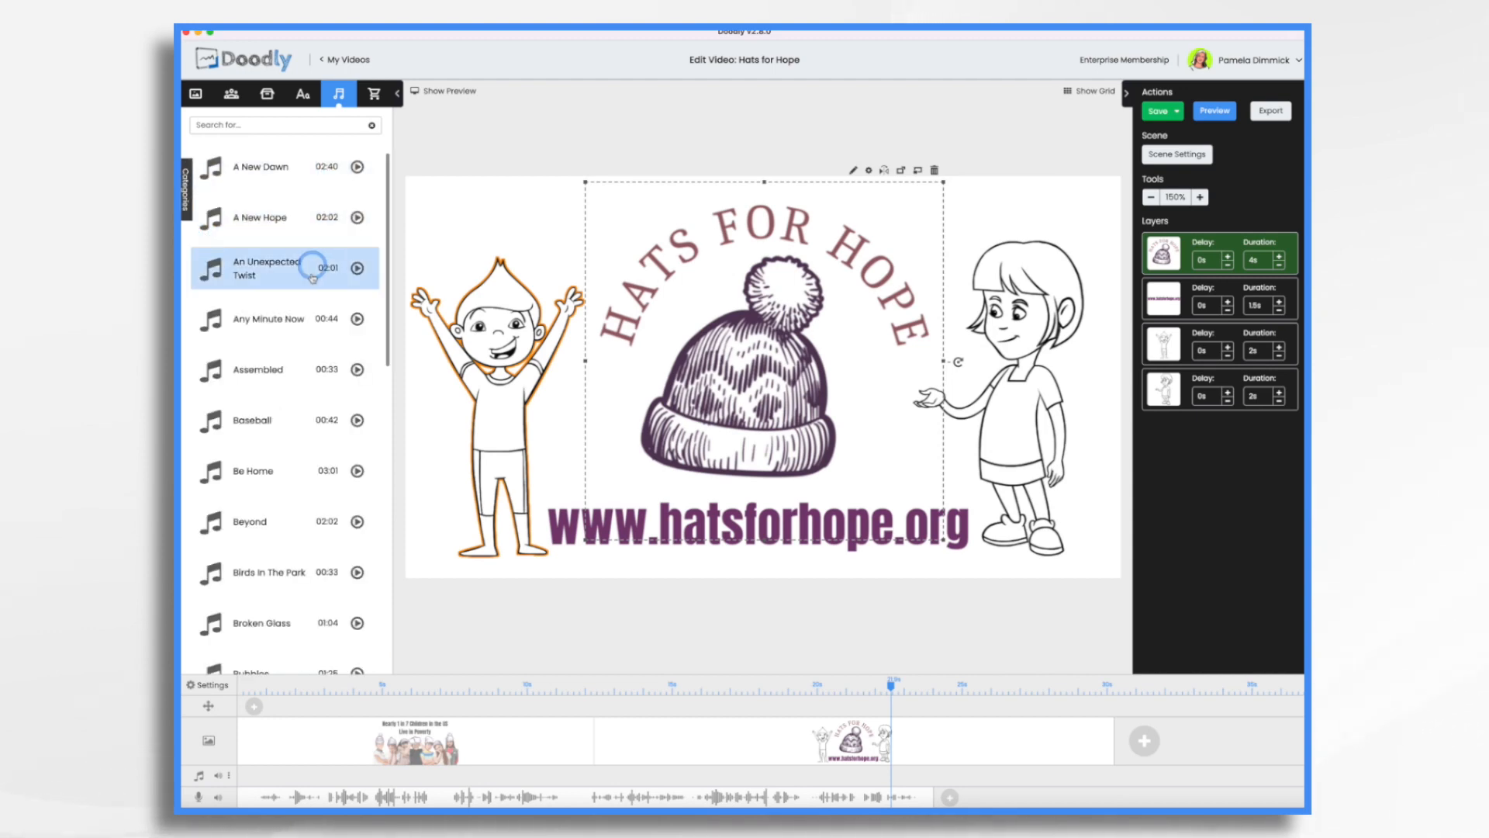
pyautogui.moveTo(326, 217); pyautogui.dragTo(345, 775)
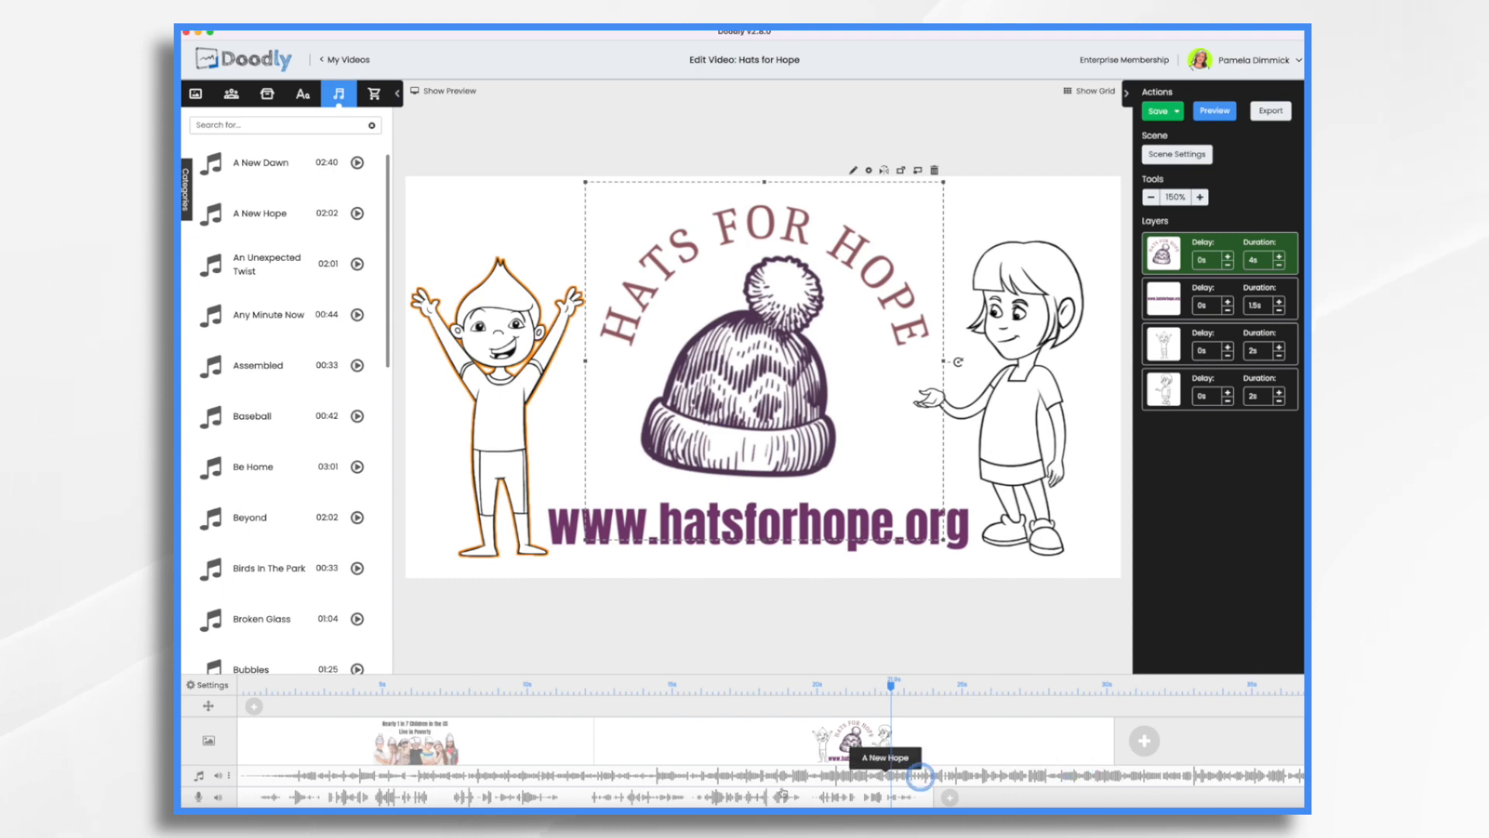
# Trim the end of the A New Hope track to match the end of the closing scene, at about 30 seconds.
pyautogui.hscroll(20, 1141, 795)
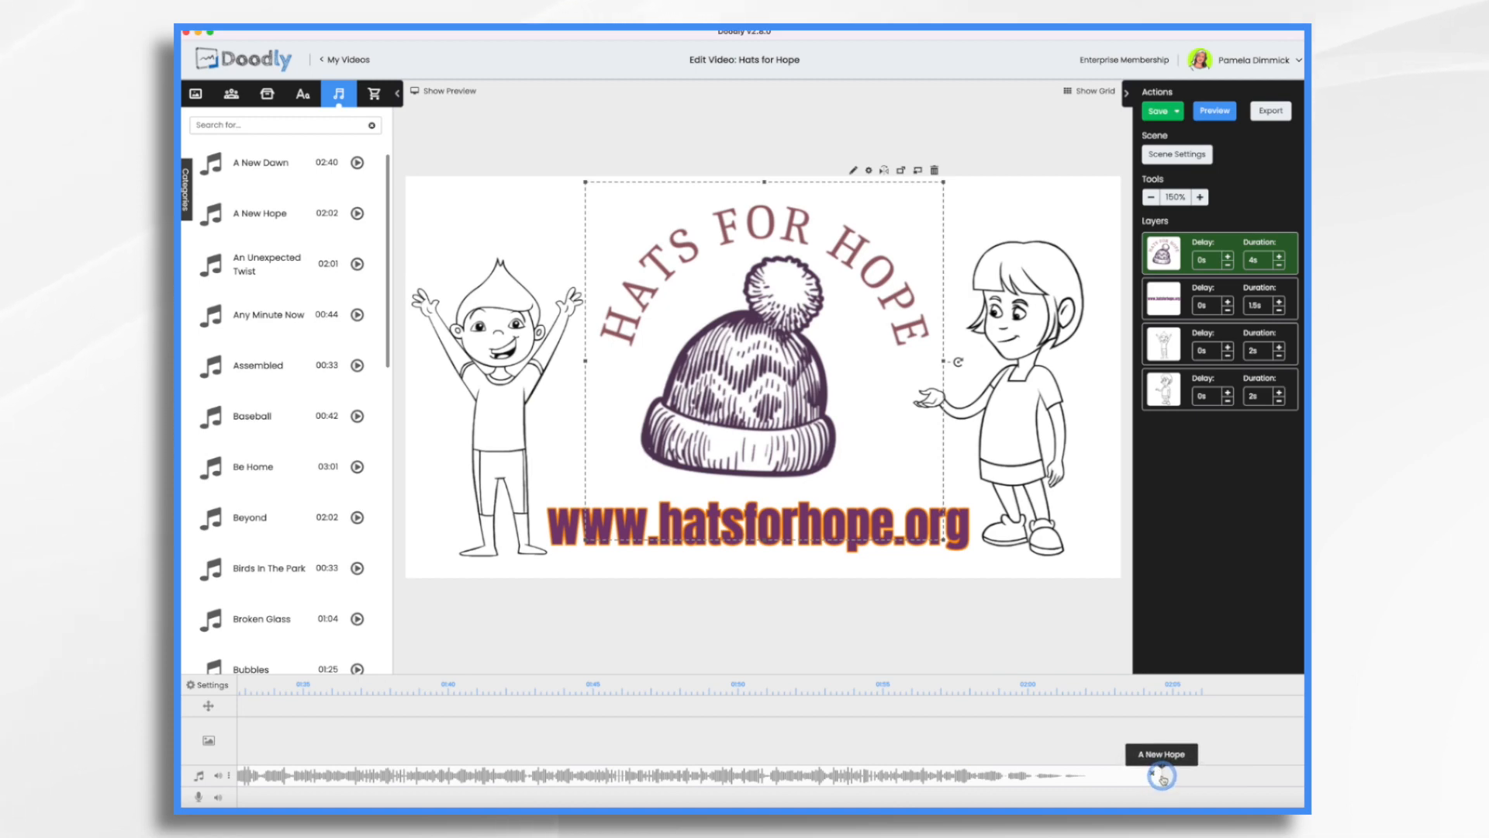
pyautogui.moveTo(1162, 775); pyautogui.dragTo(243, 781)
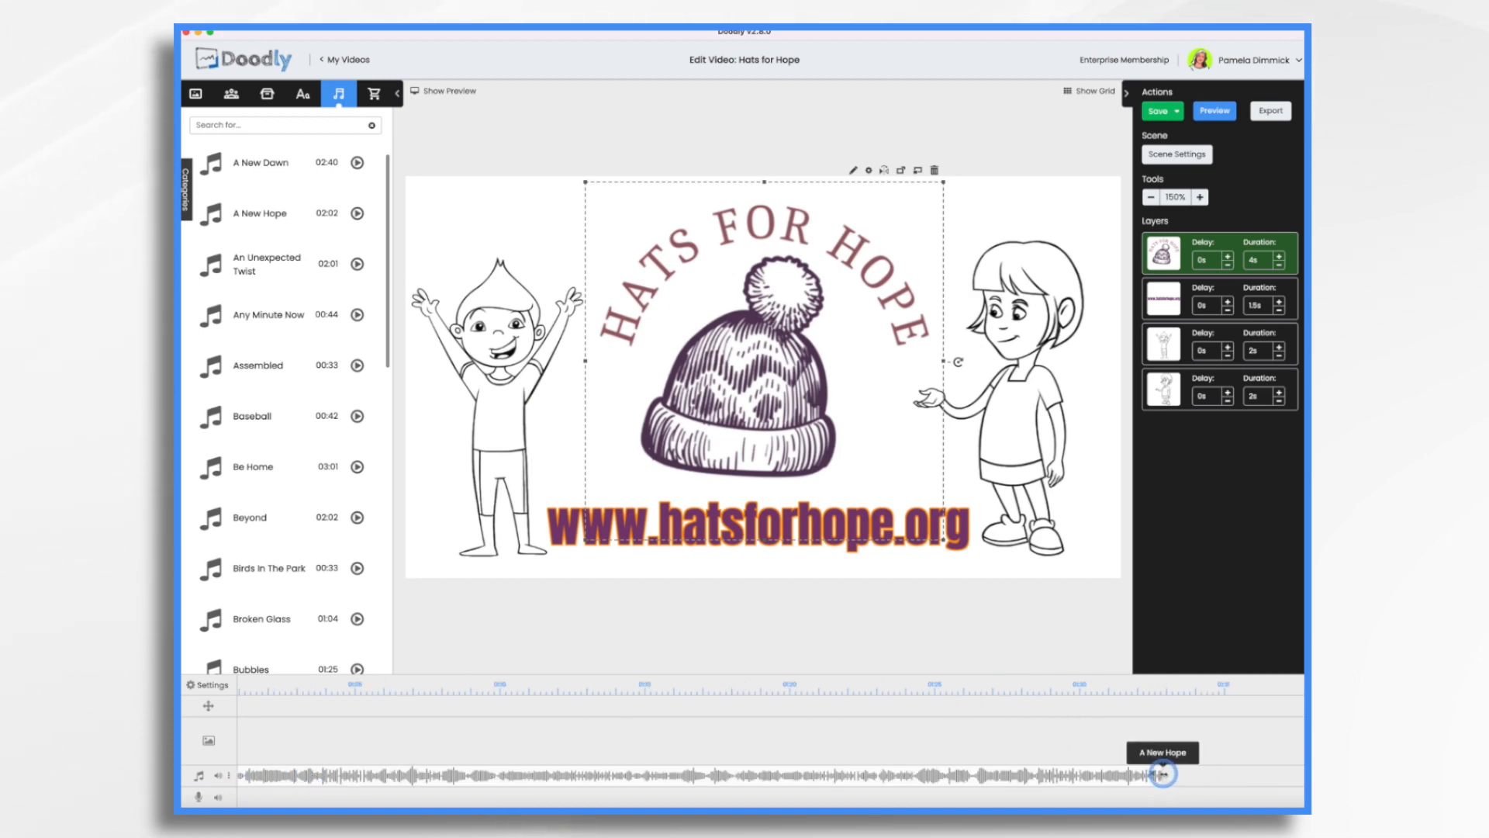
pyautogui.moveTo(1157, 773); pyautogui.dragTo(241, 776)
pyautogui.moveTo(1161, 775); pyautogui.dragTo(714, 778)
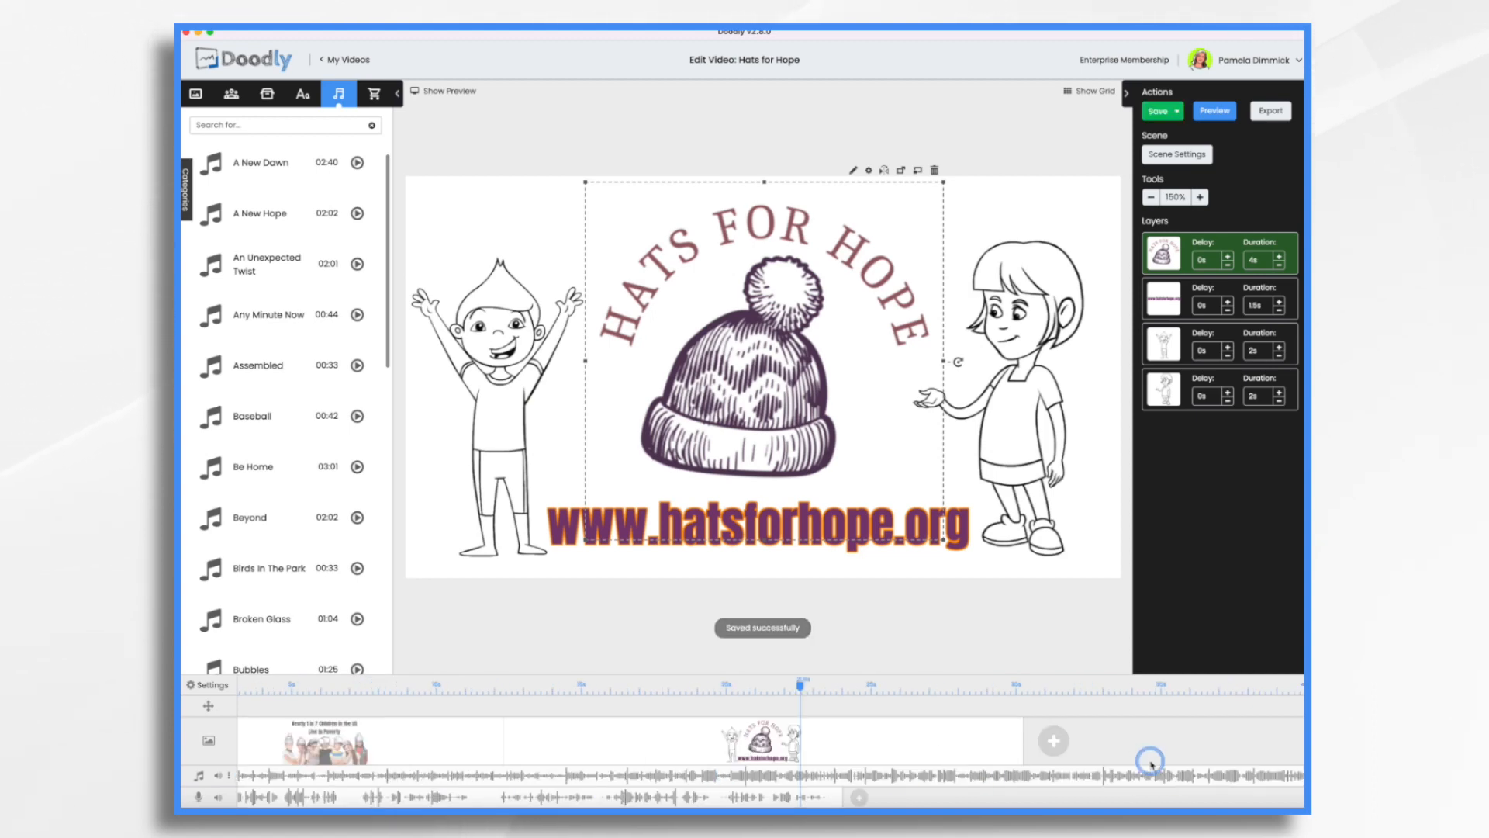
pyautogui.hscroll(4, 1152, 763)
pyautogui.moveTo(1164, 775); pyautogui.dragTo(707, 772)
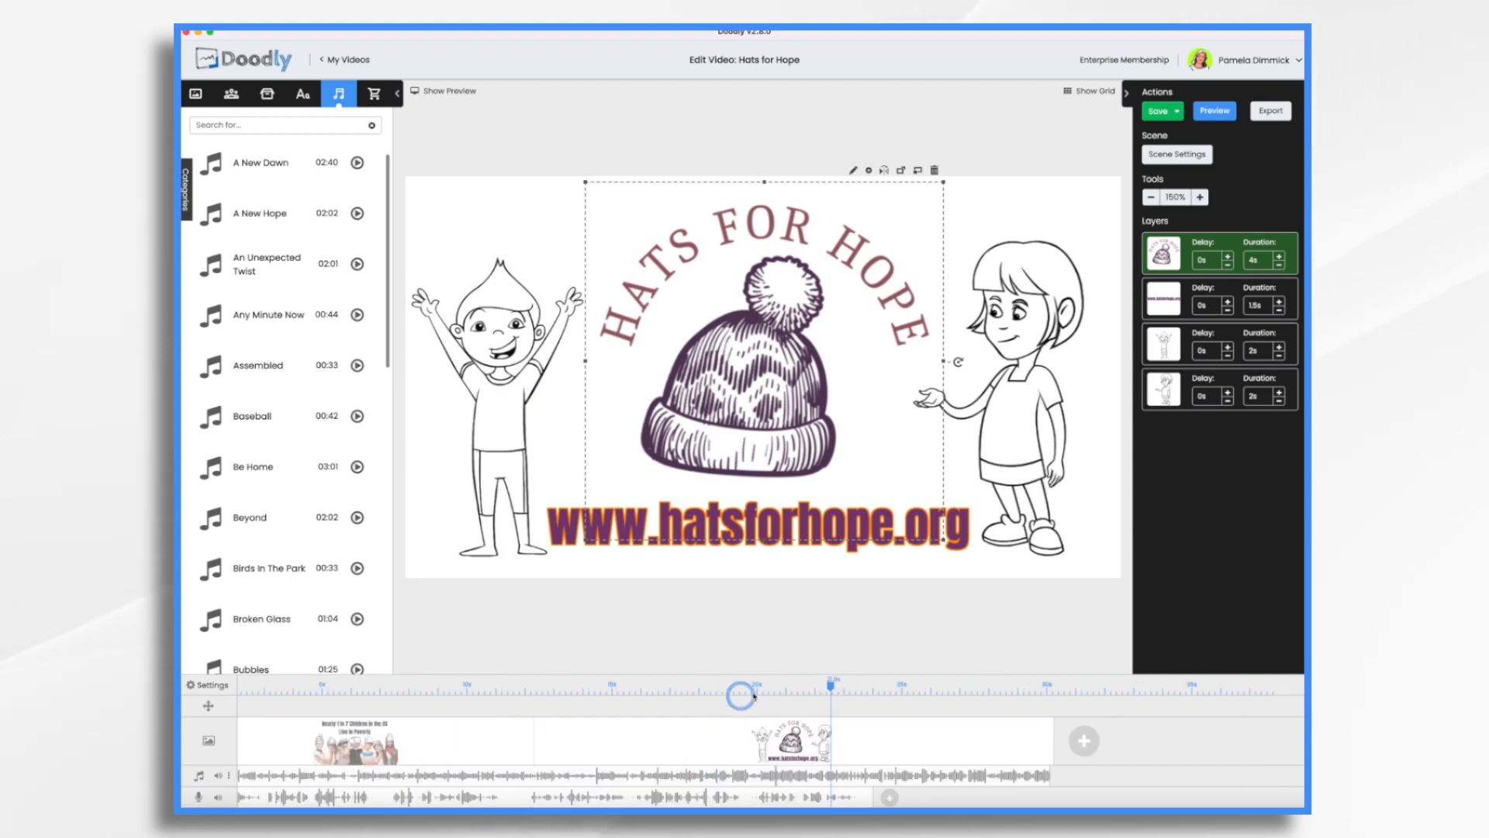
# Add a fade-out to the A New Hope track and extend it back to start where the voiceover ends.
pyautogui.rightClick(970, 778)
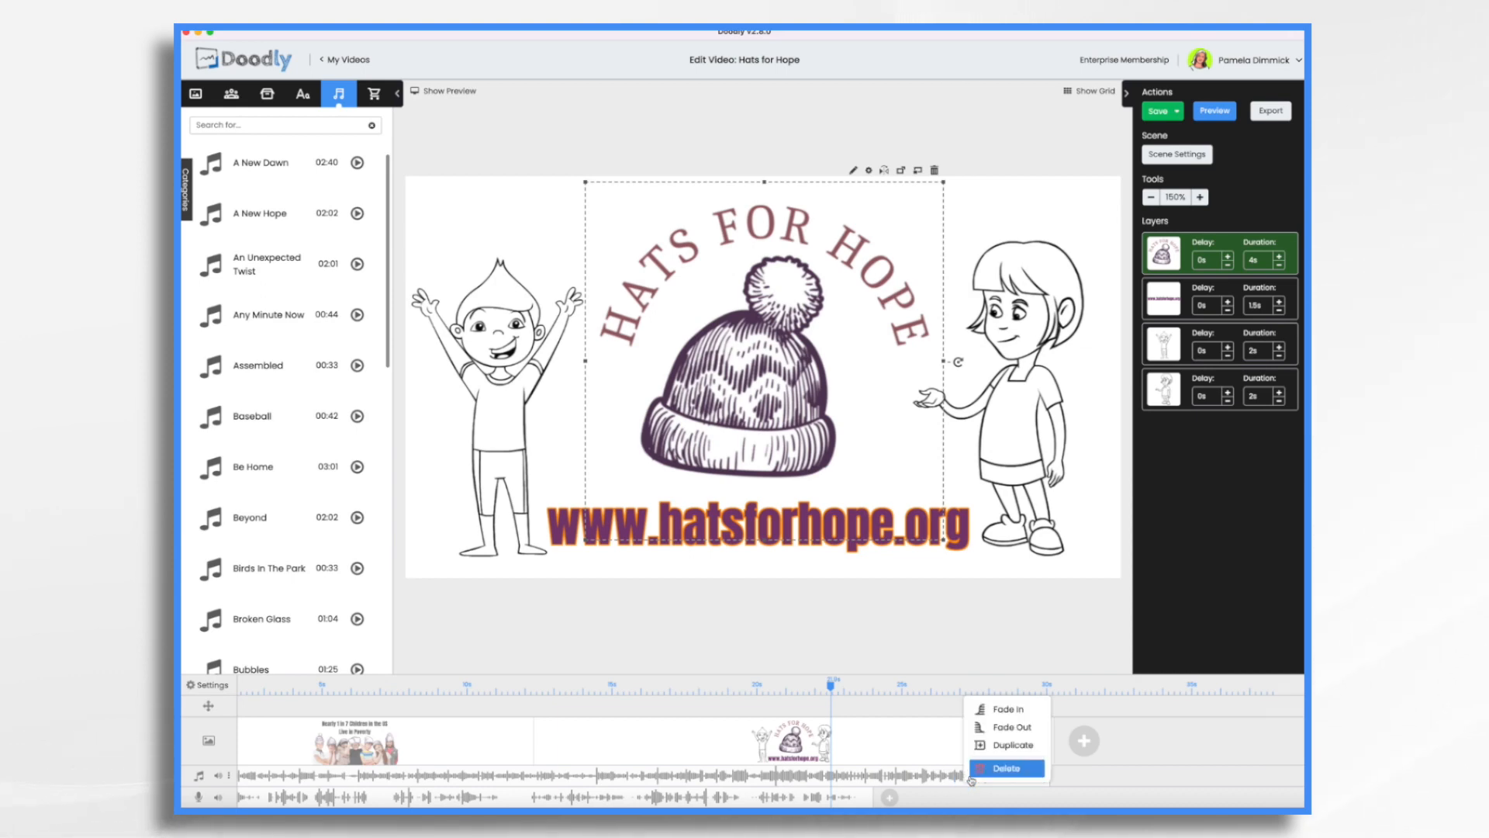
pyautogui.click(1015, 731)
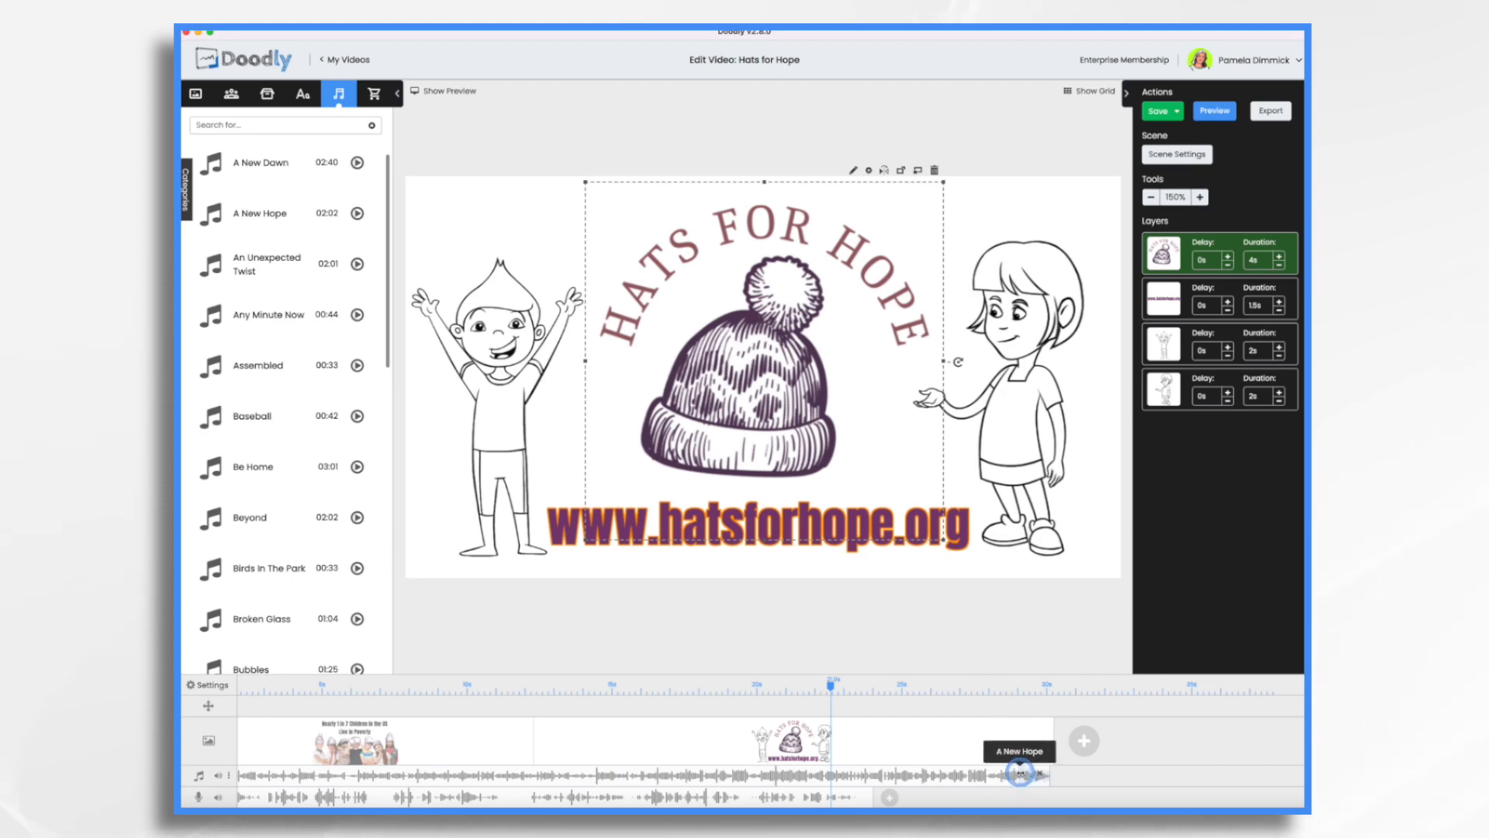
pyautogui.moveTo(1020, 774); pyautogui.dragTo(887, 778)
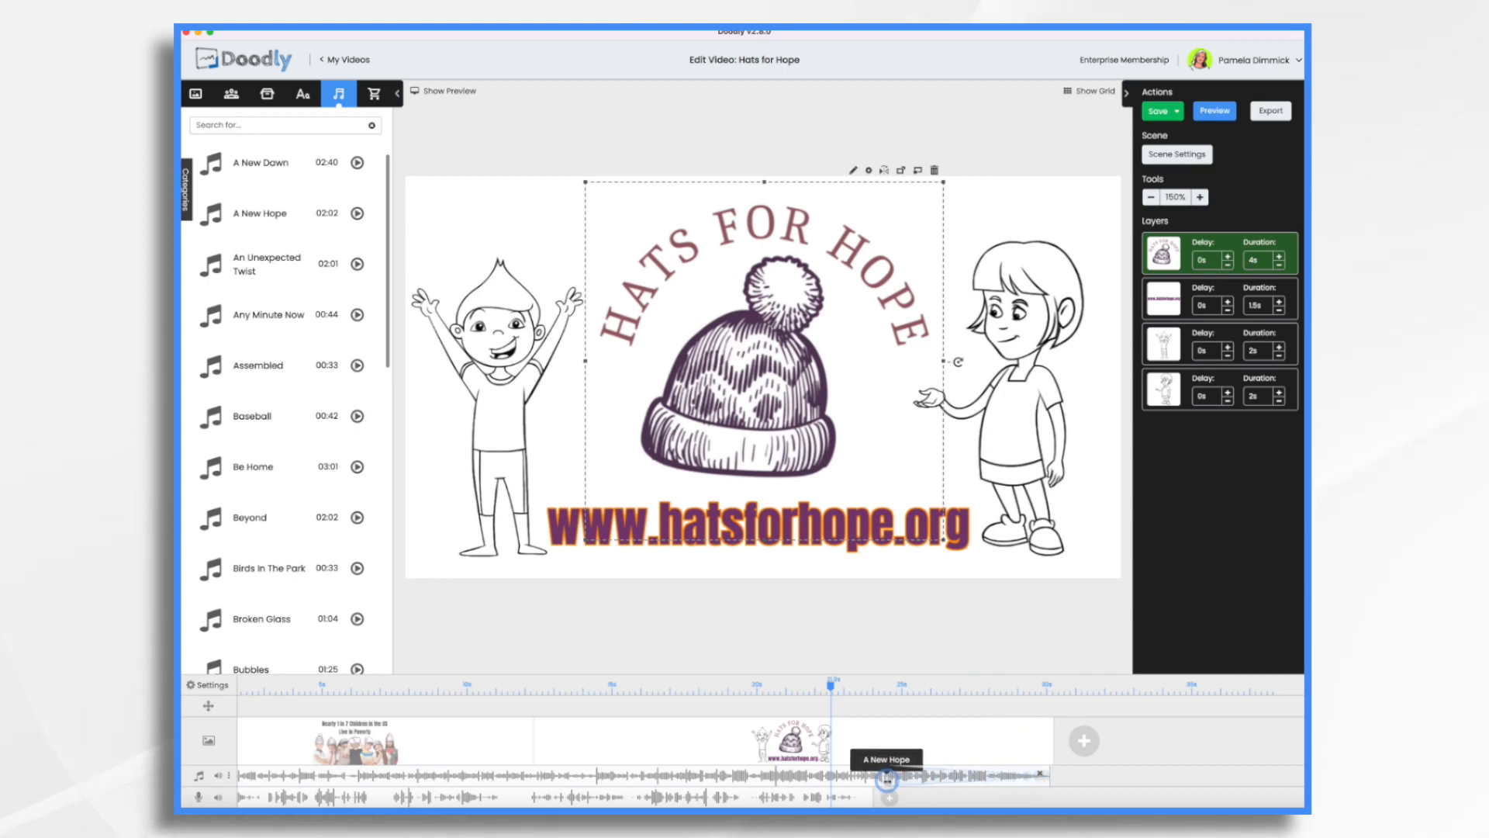
pyautogui.click(1145, 706)
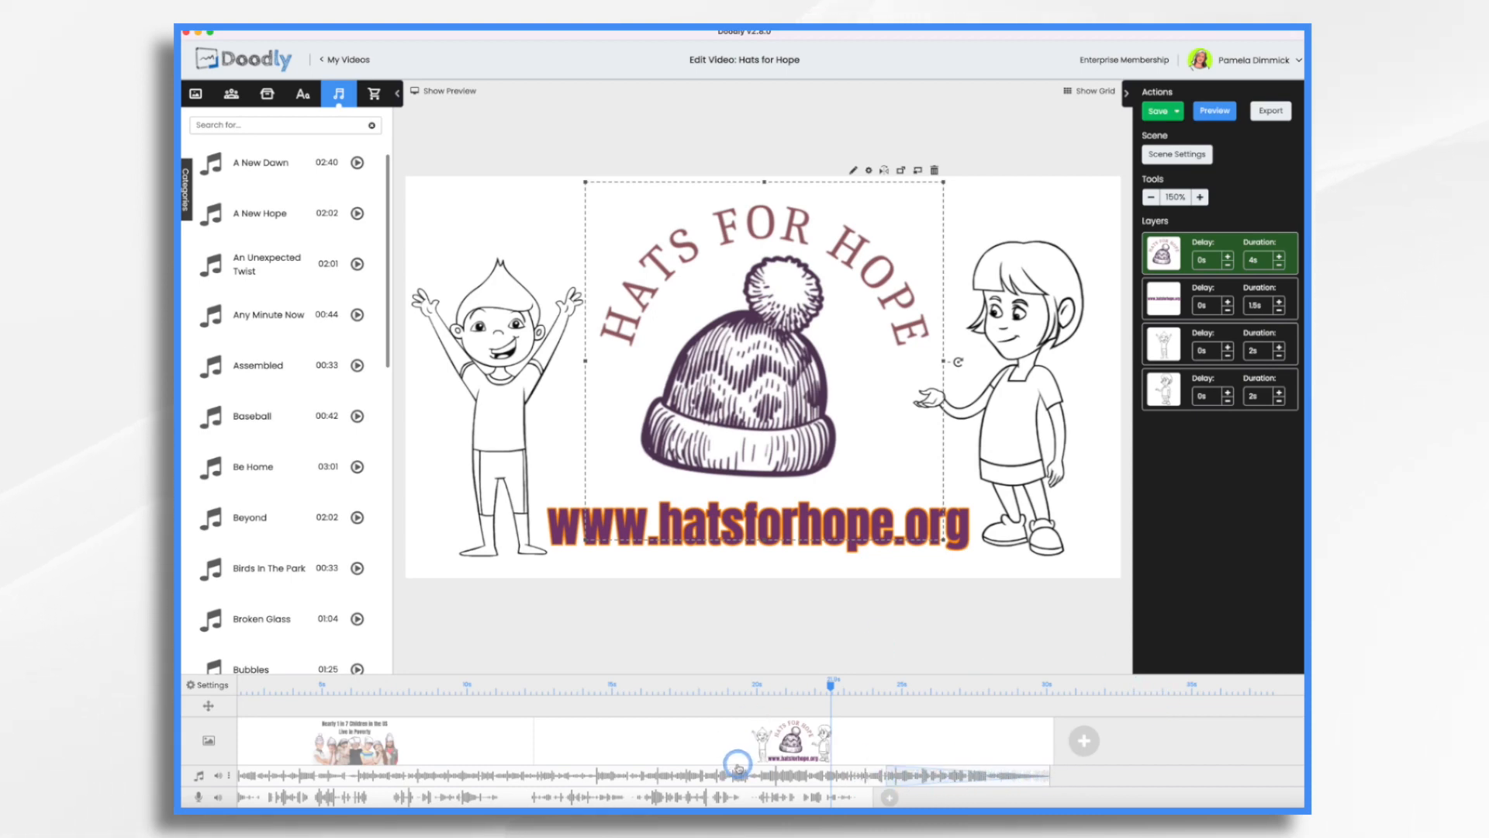
# Open the volume control for the background music track.
pyautogui.hscroll(-2, 739, 769)
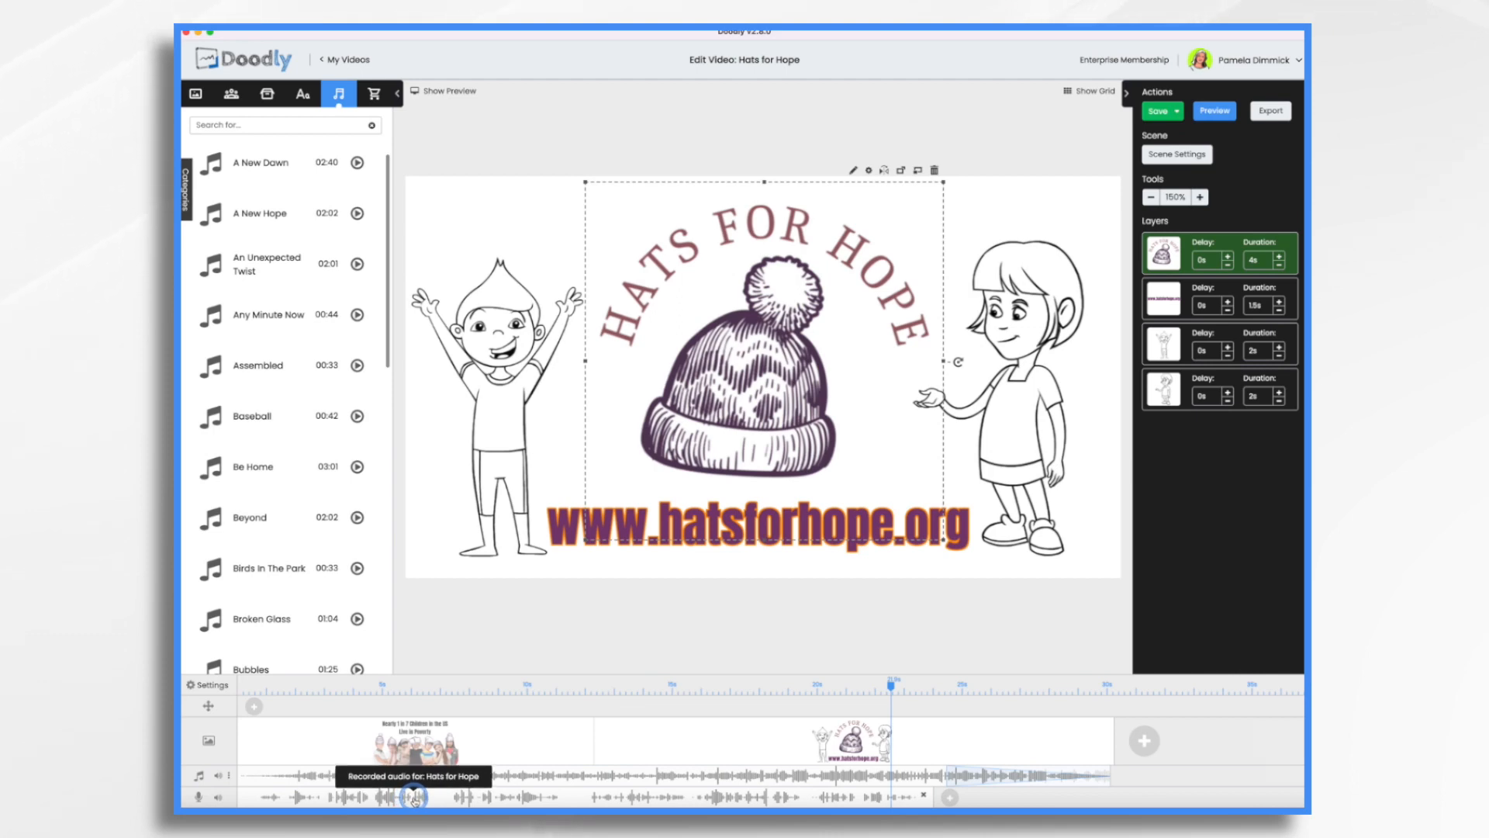
pyautogui.click(195, 778)
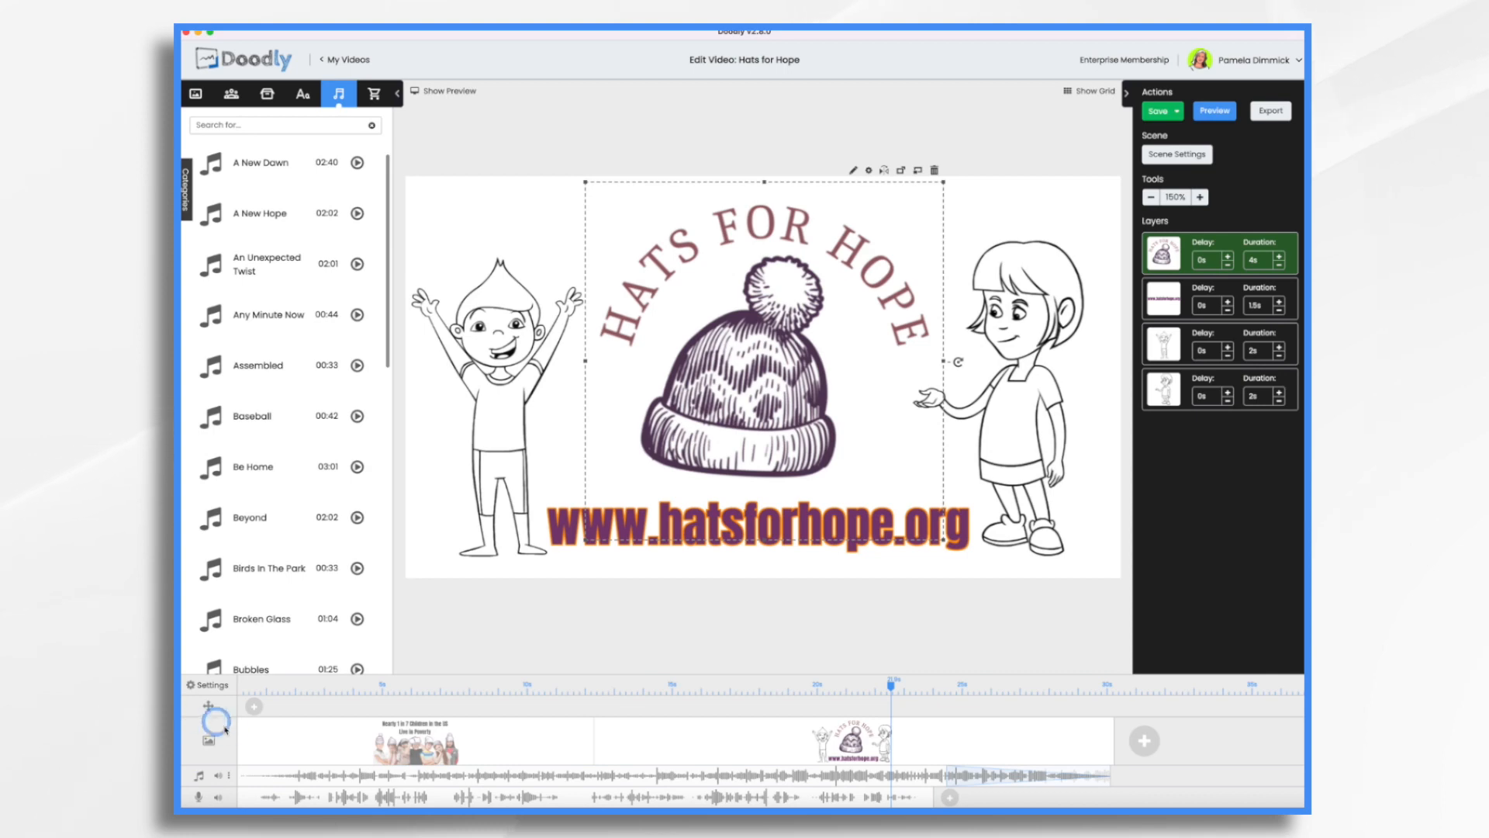
pyautogui.click(228, 773)
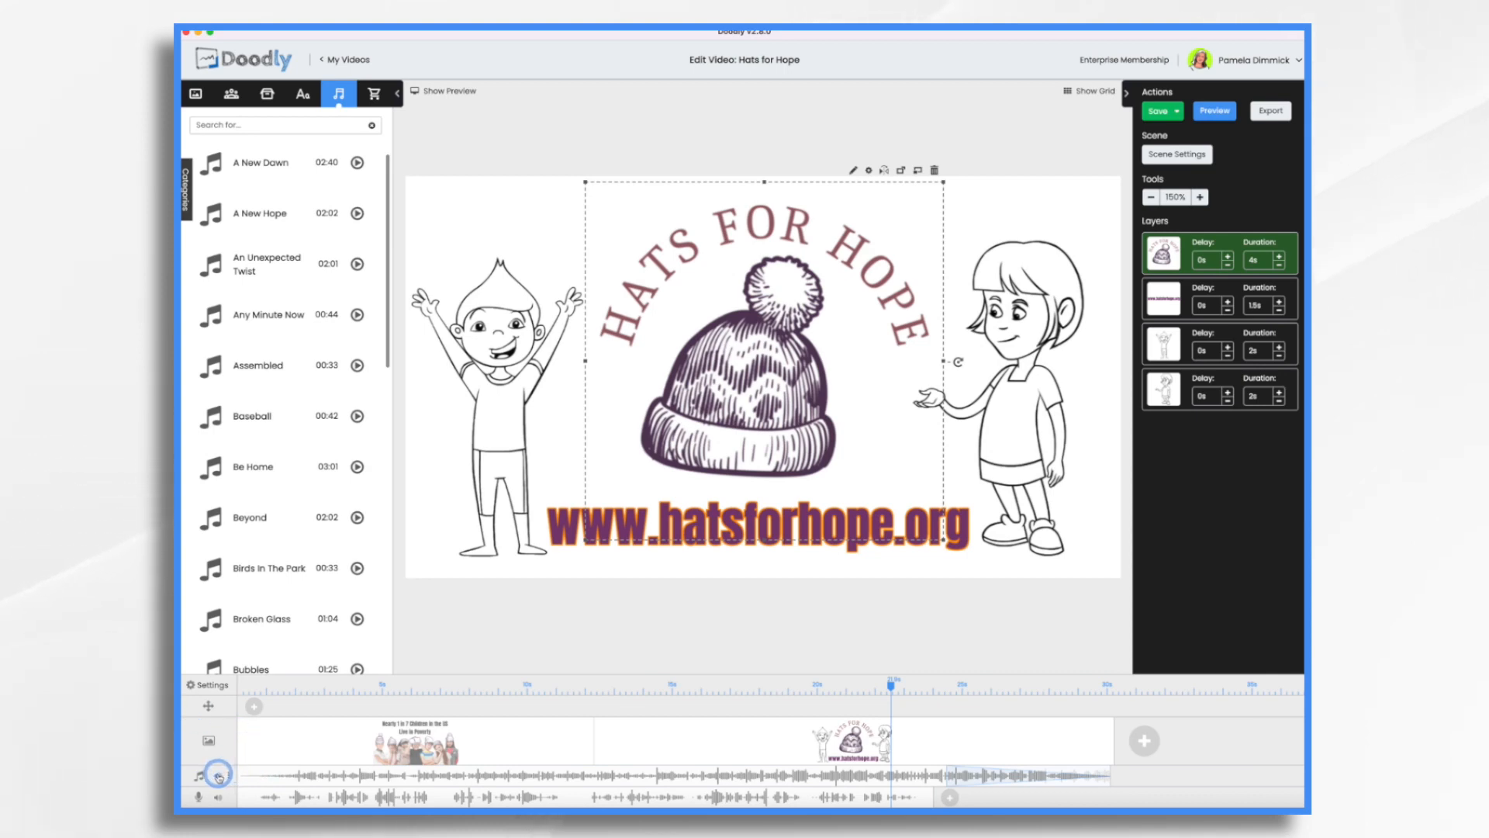
pyautogui.click(219, 778)
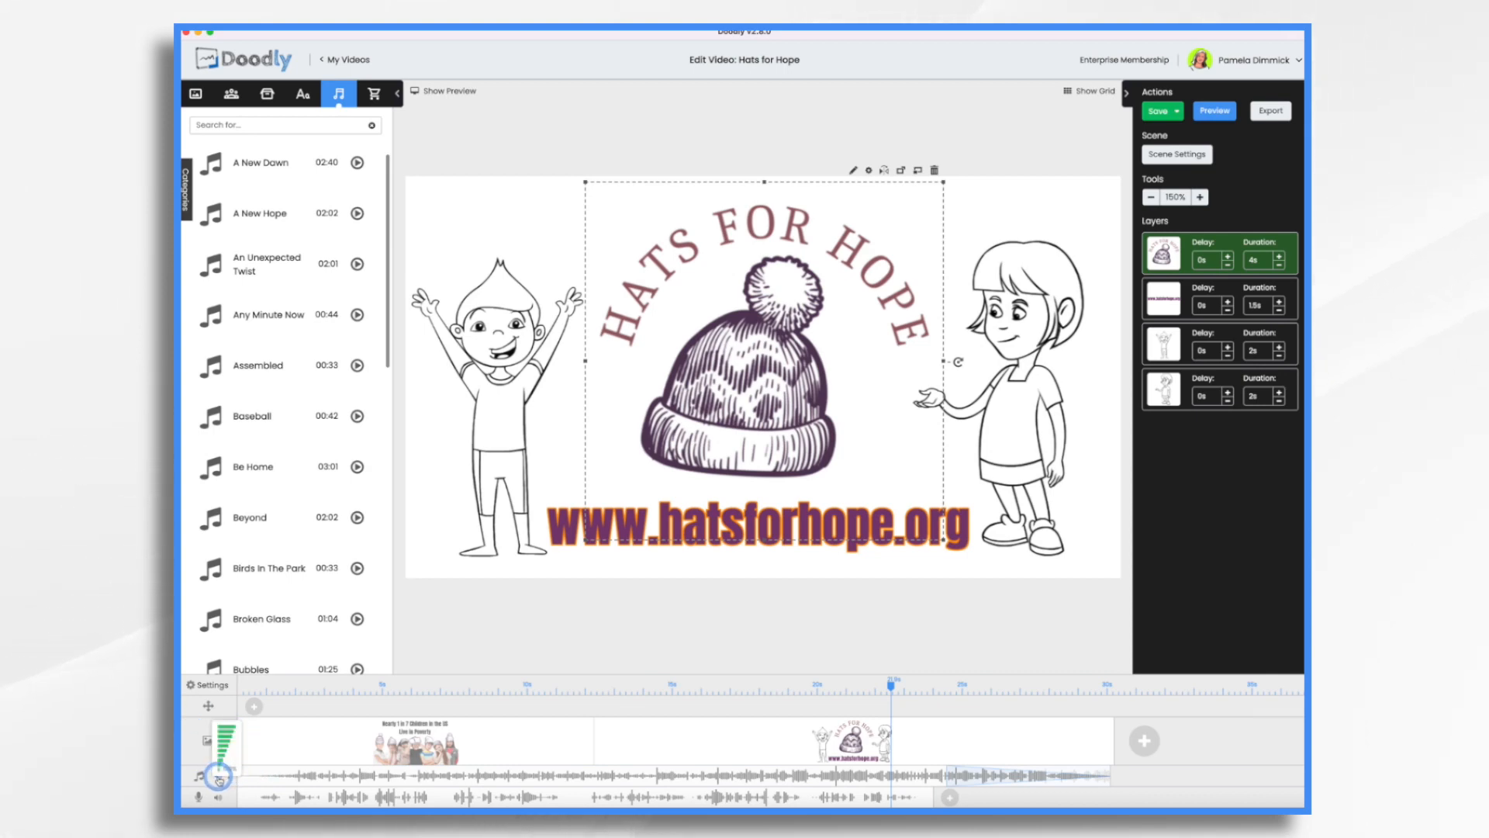